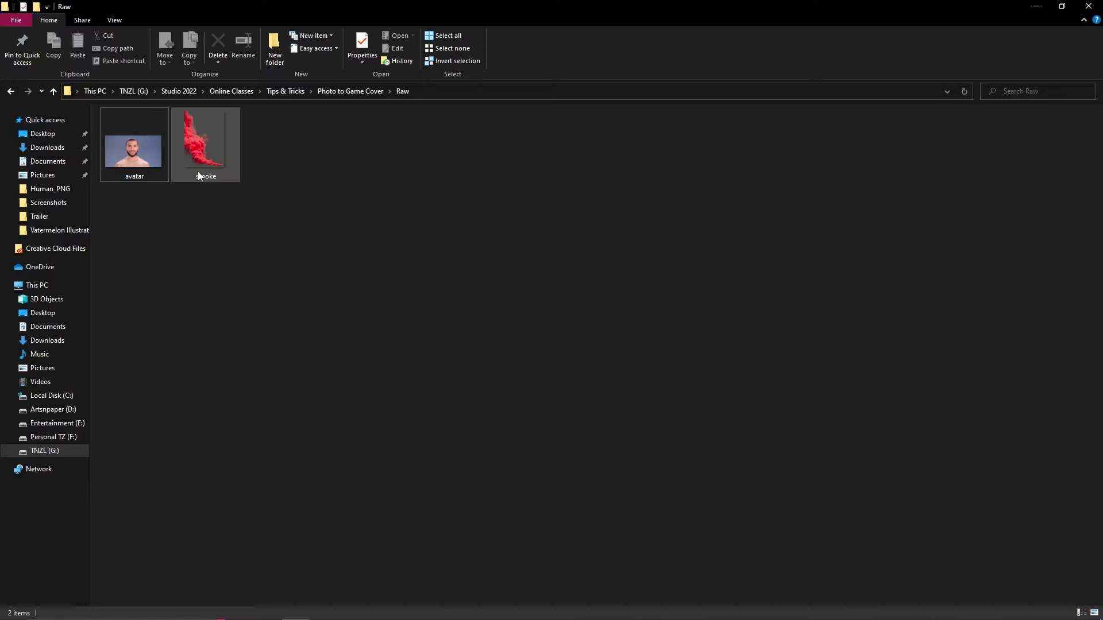
# Step: Upload the avatar photo to the Image to Cartoon site
pyautogui.click(130, 171)
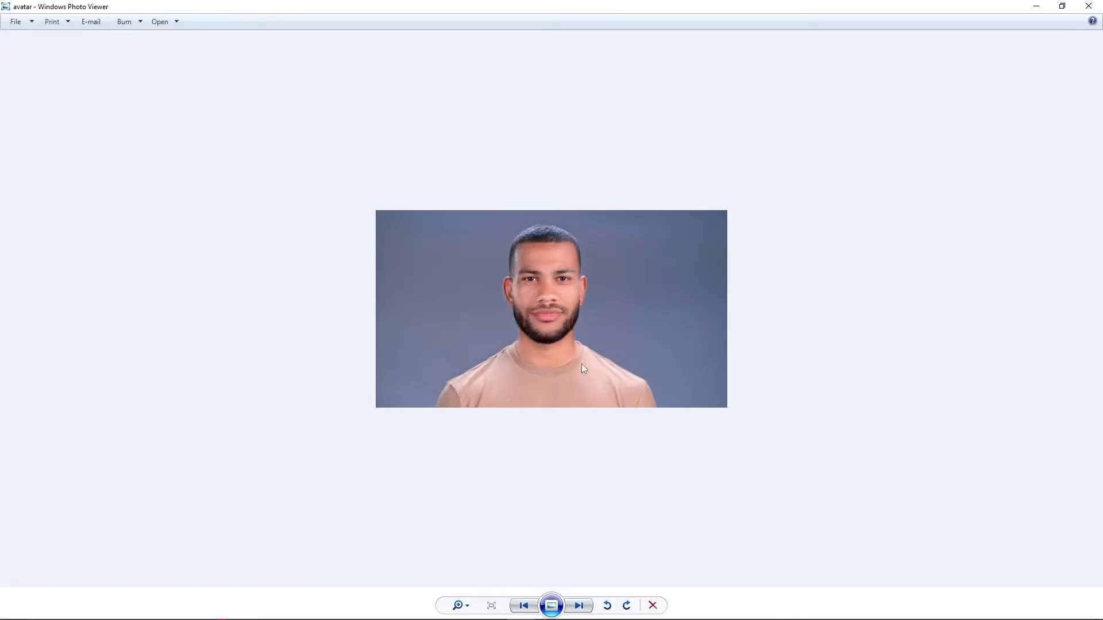
pyautogui.click(1089, 5)
pyautogui.hotkey('alt', 'Tab')
pyautogui.click(524, 248)
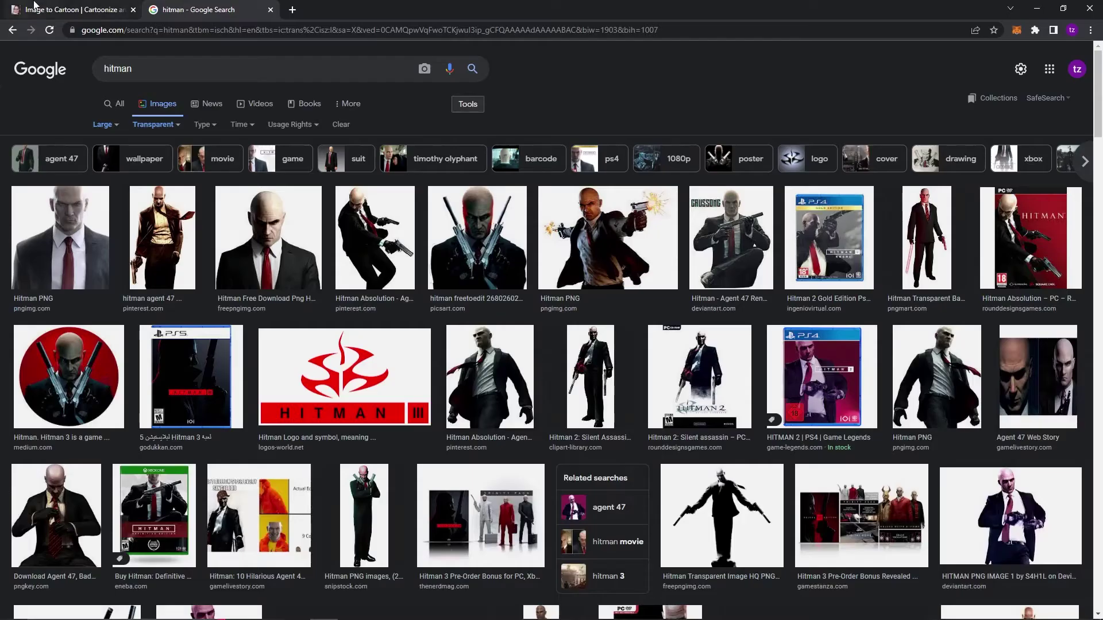
pyautogui.click(34, 5)
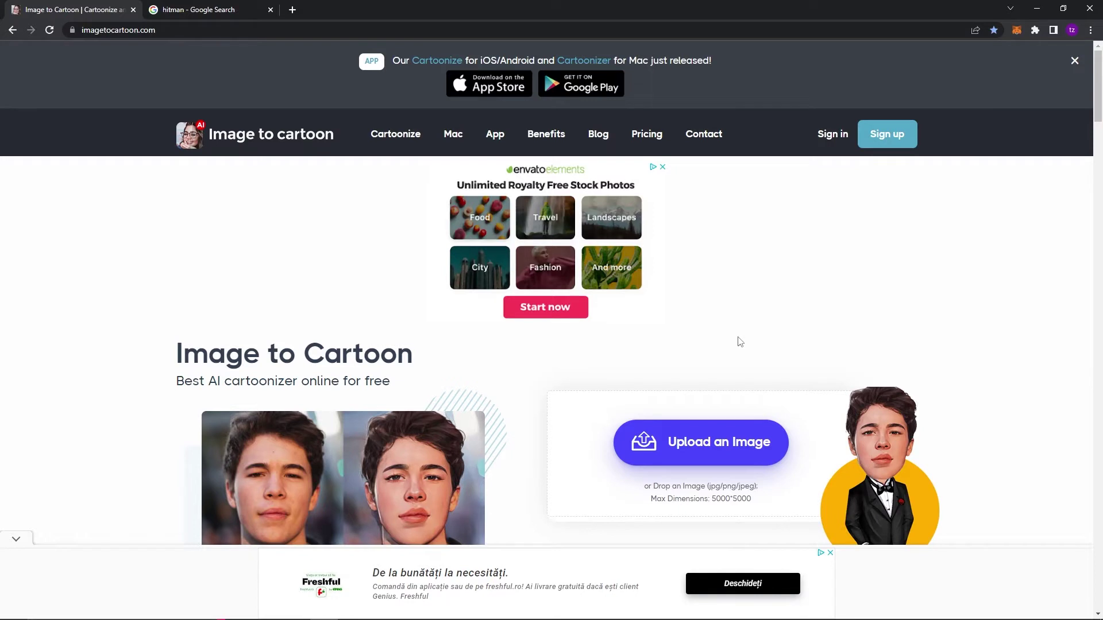
pyautogui.click(731, 461)
pyautogui.doubleClick(147, 119)
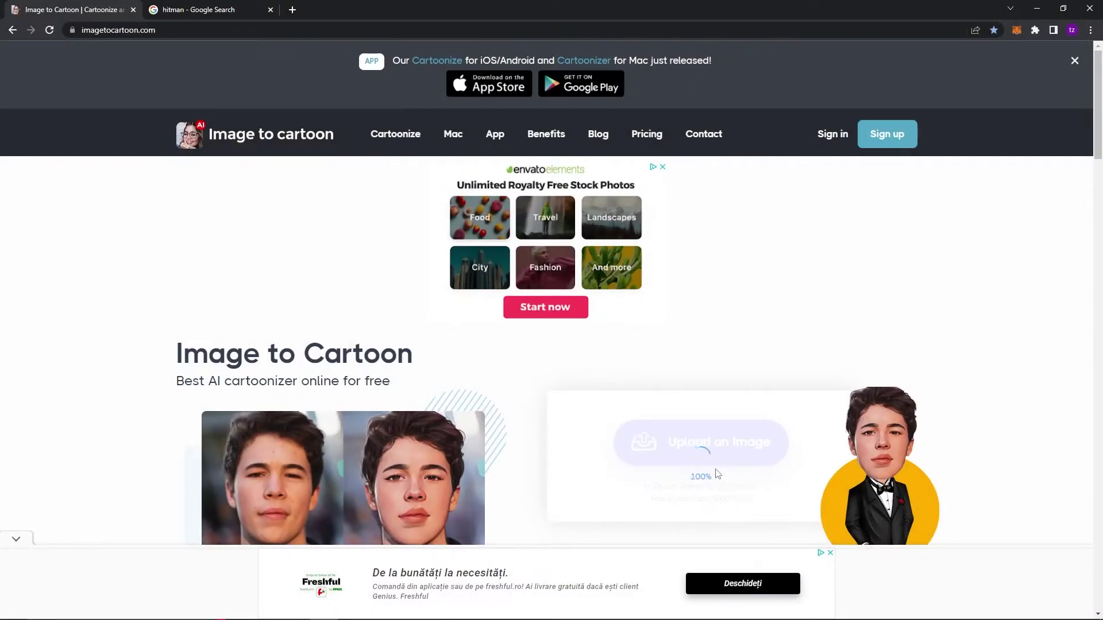
# Step: Scroll through the generated cartoon styles and download the white-shirt gunman cartoon in HD
pyautogui.scroll(-1, 741, 454)
pyautogui.scroll(-5, 805, 405)
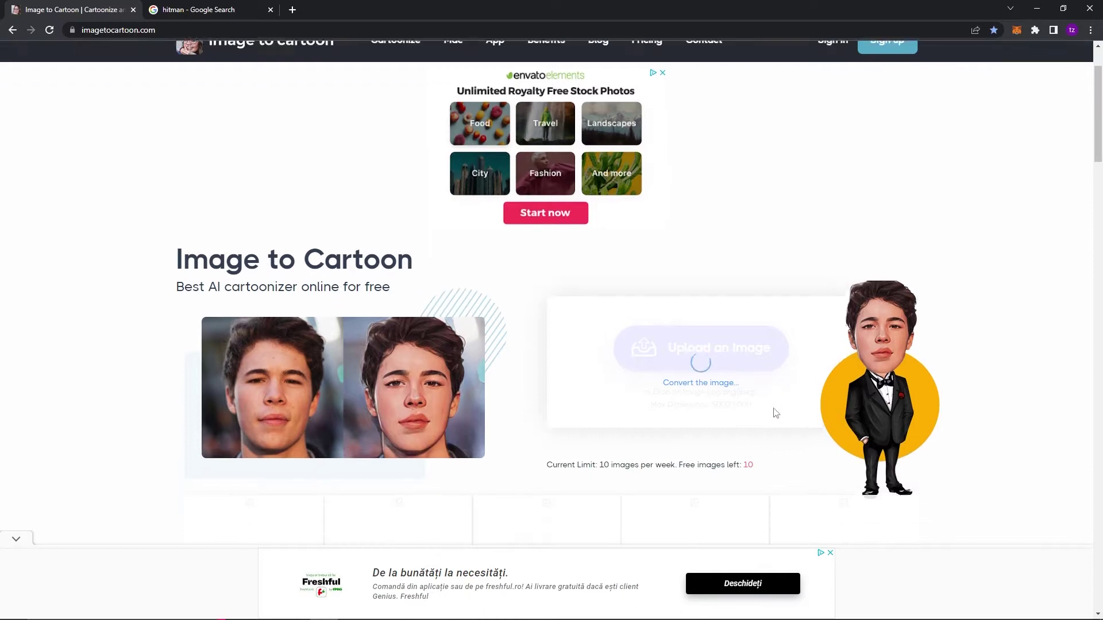
pyautogui.scroll(-2, 632, 402)
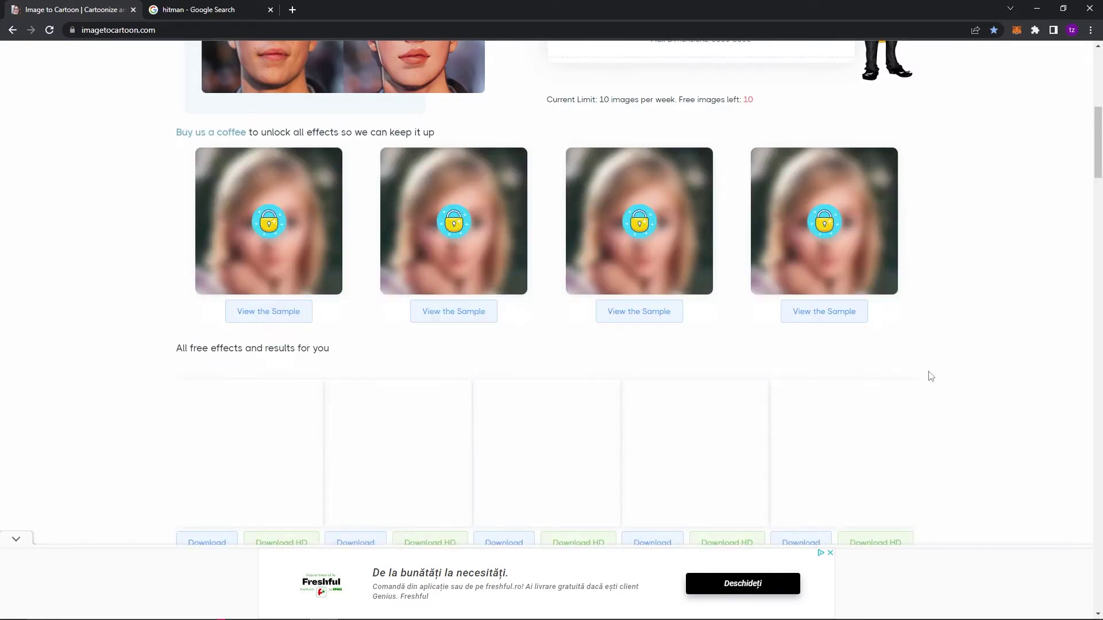
pyautogui.scroll(-5, 931, 376)
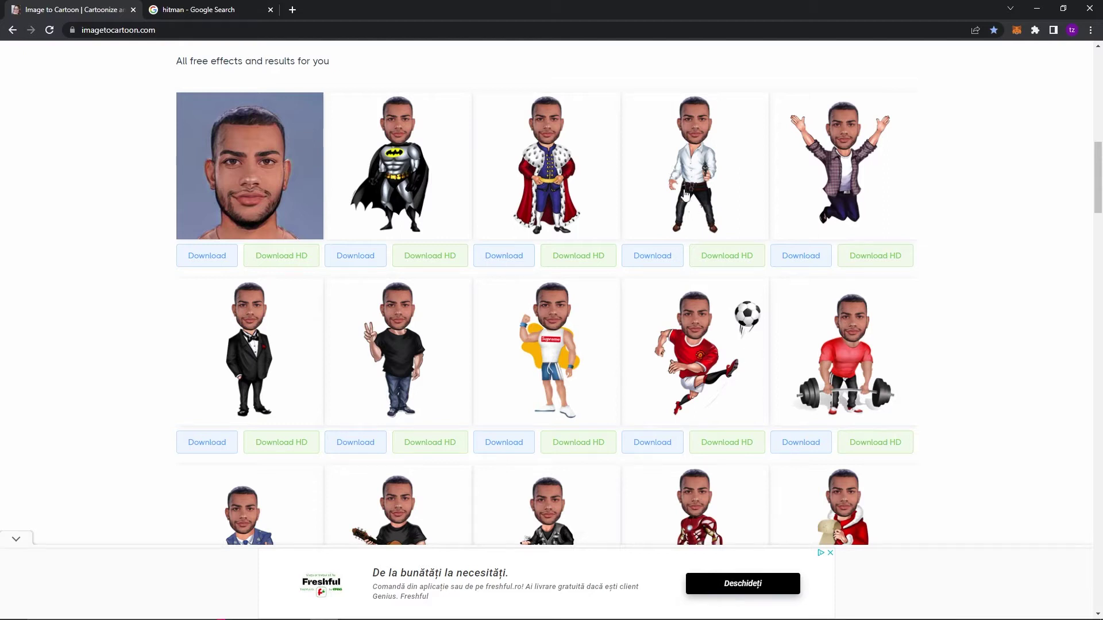
pyautogui.scroll(-5, 638, 299)
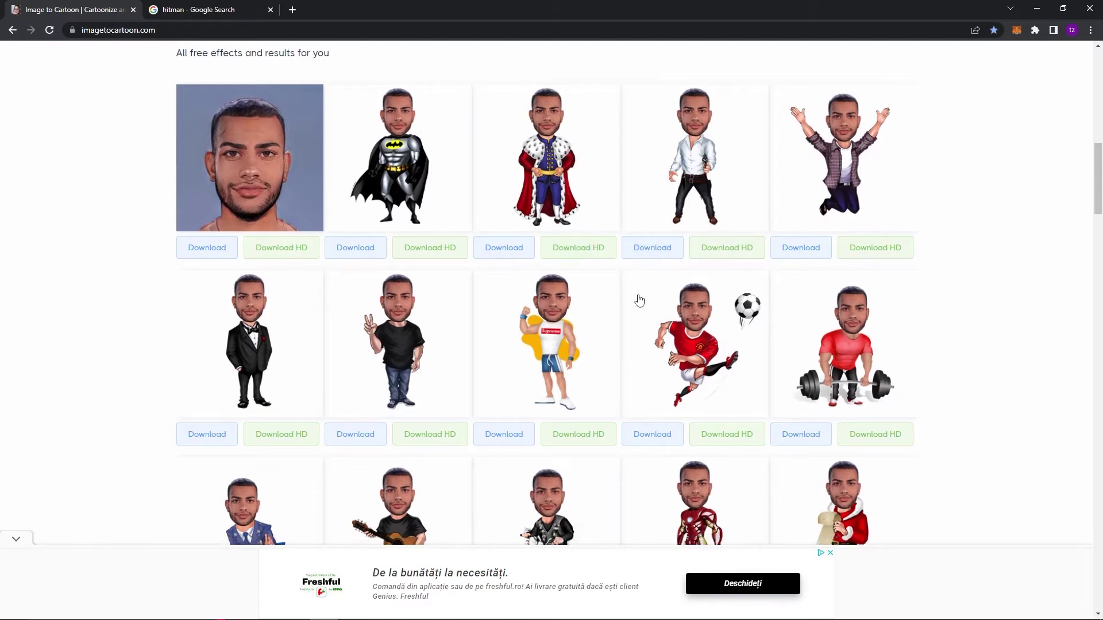
pyautogui.scroll(-5, 639, 301)
pyautogui.scroll(-5, 643, 305)
pyautogui.scroll(13, 704, 308)
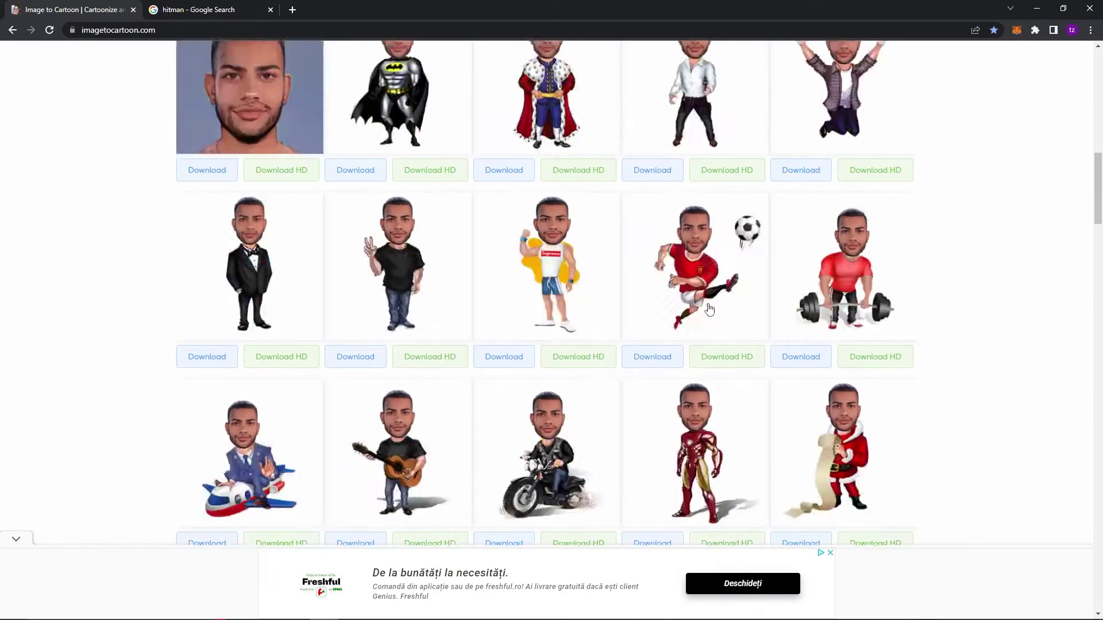
pyautogui.scroll(5, 710, 310)
pyautogui.scroll(-2, 717, 352)
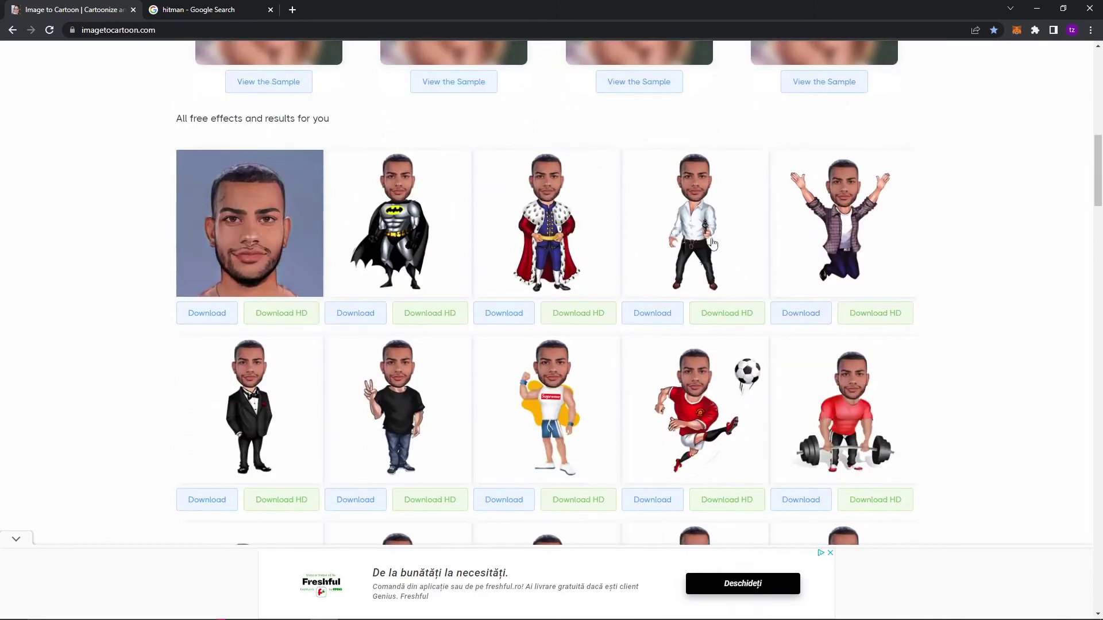
pyautogui.click(742, 313)
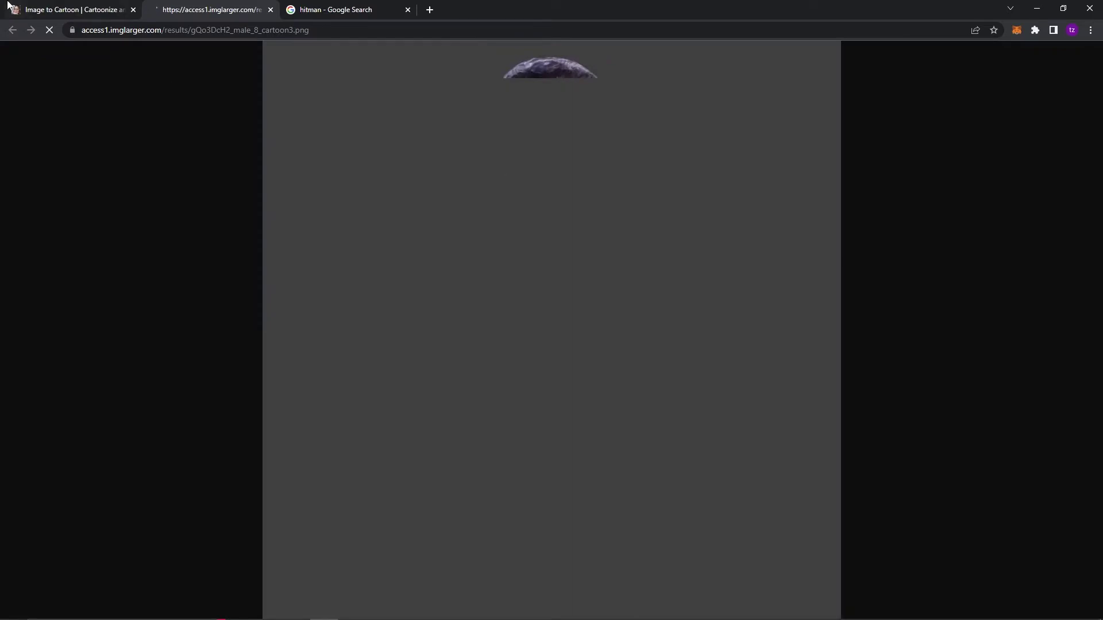
# Step: Save the HD gunman cartoon from the imglarger tab as a PNG in Downloads
pyautogui.click(8, 2)
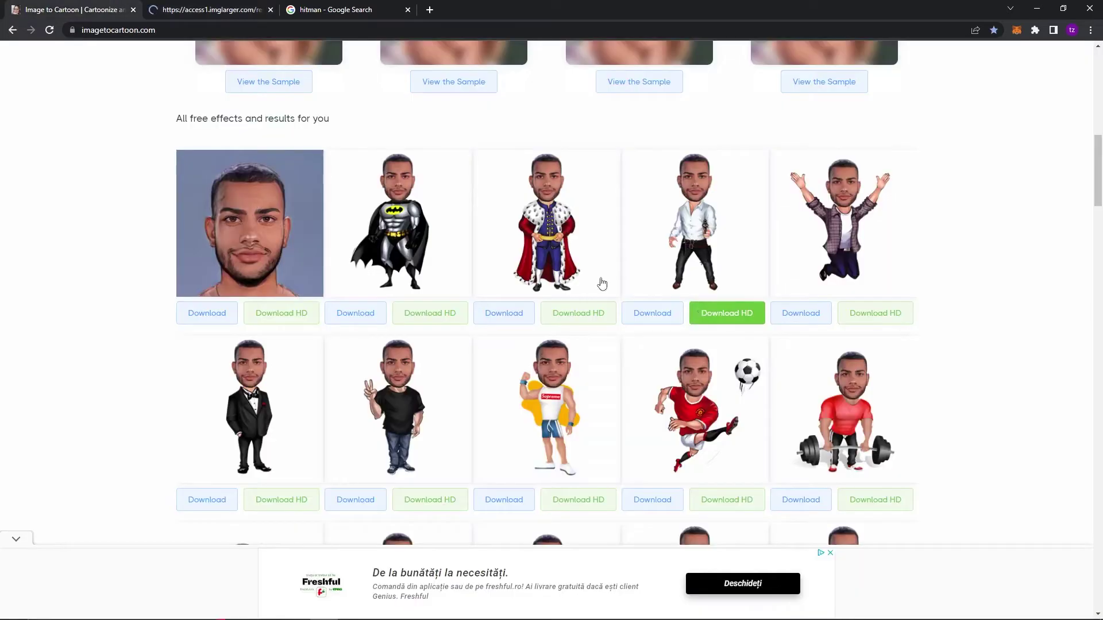
pyautogui.click(227, 6)
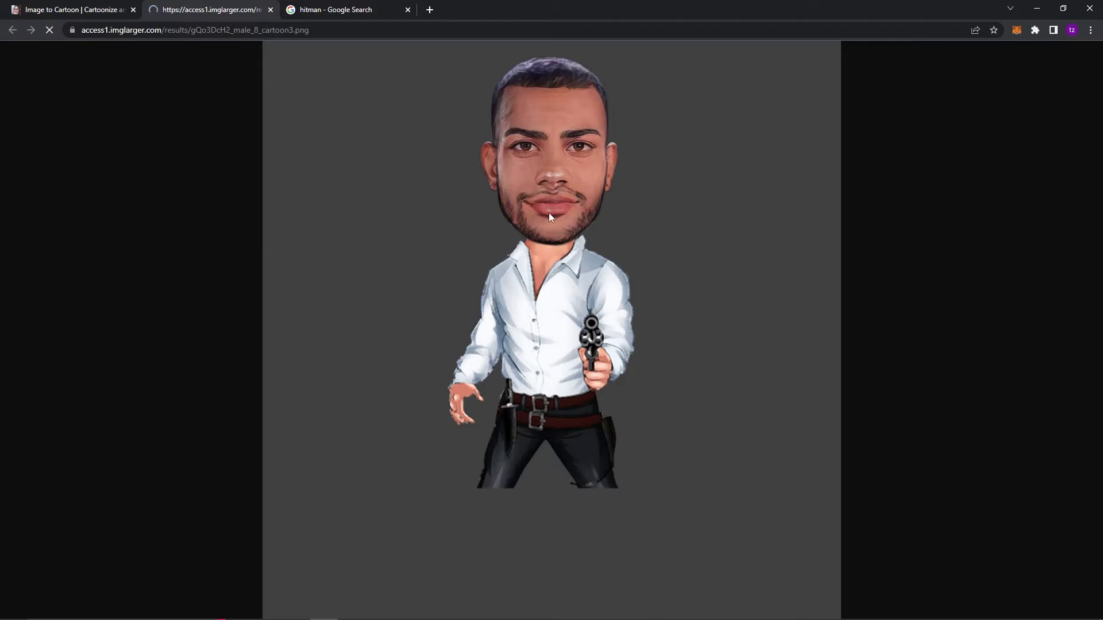
pyautogui.rightClick(548, 212)
pyautogui.click(580, 238)
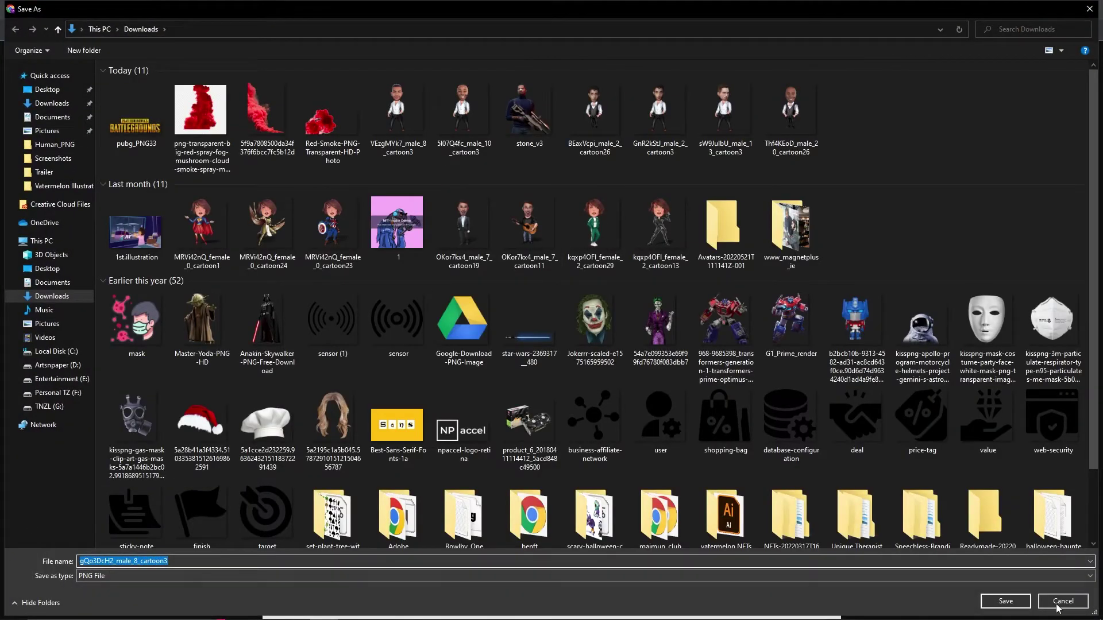
pyautogui.click(1005, 601)
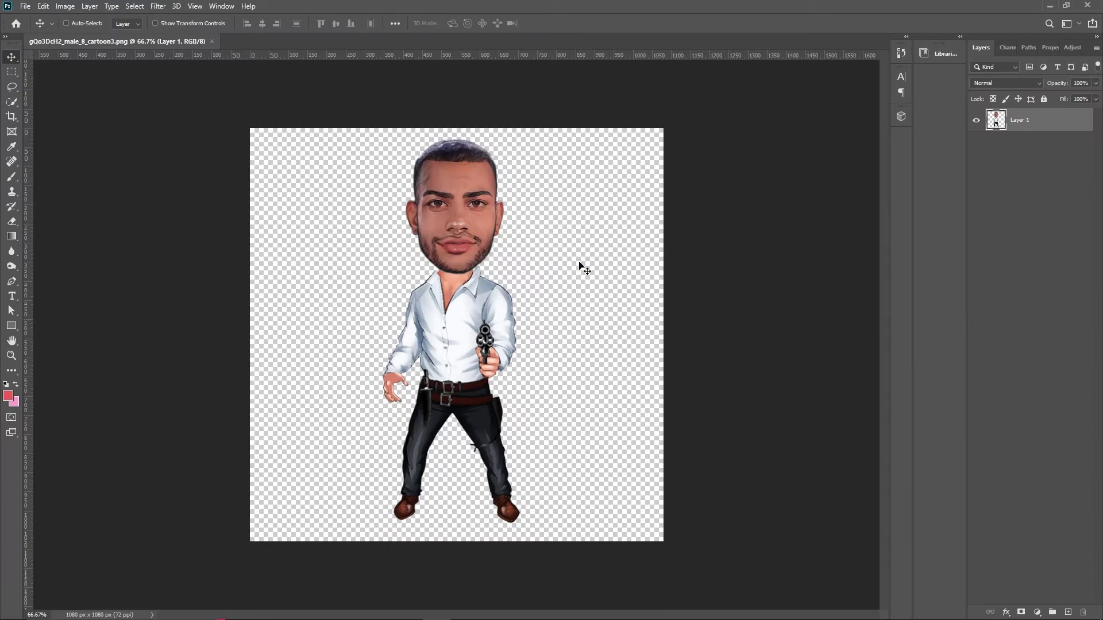
# Step: Bring Chrome forward on the 'hitman - Google Search' image results
pyautogui.hotkey('alt', 'Tab')
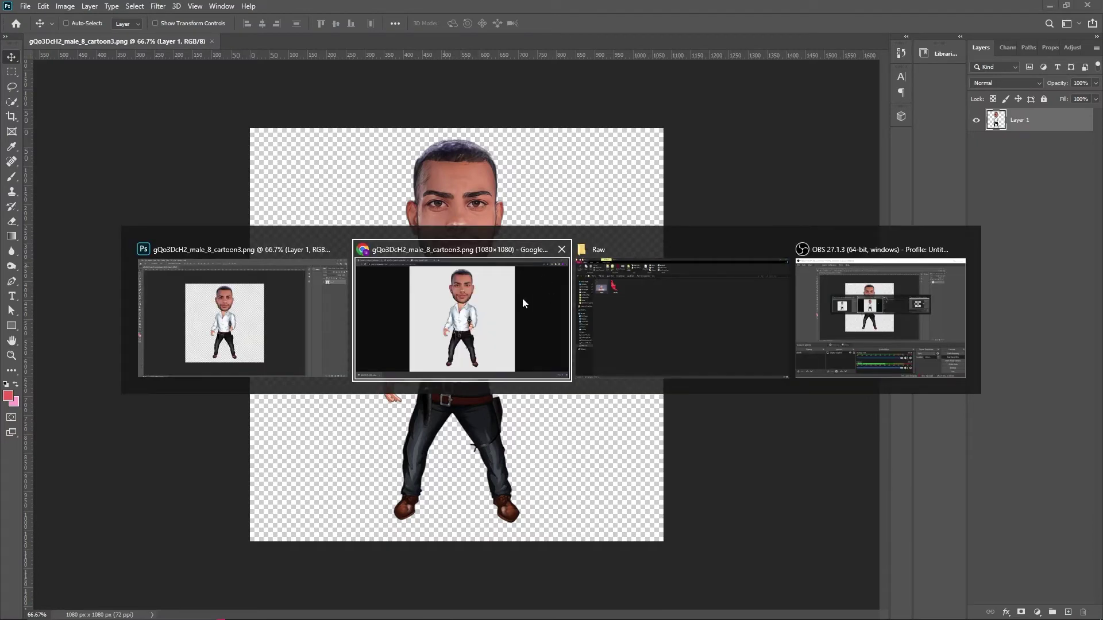
pyautogui.click(409, 323)
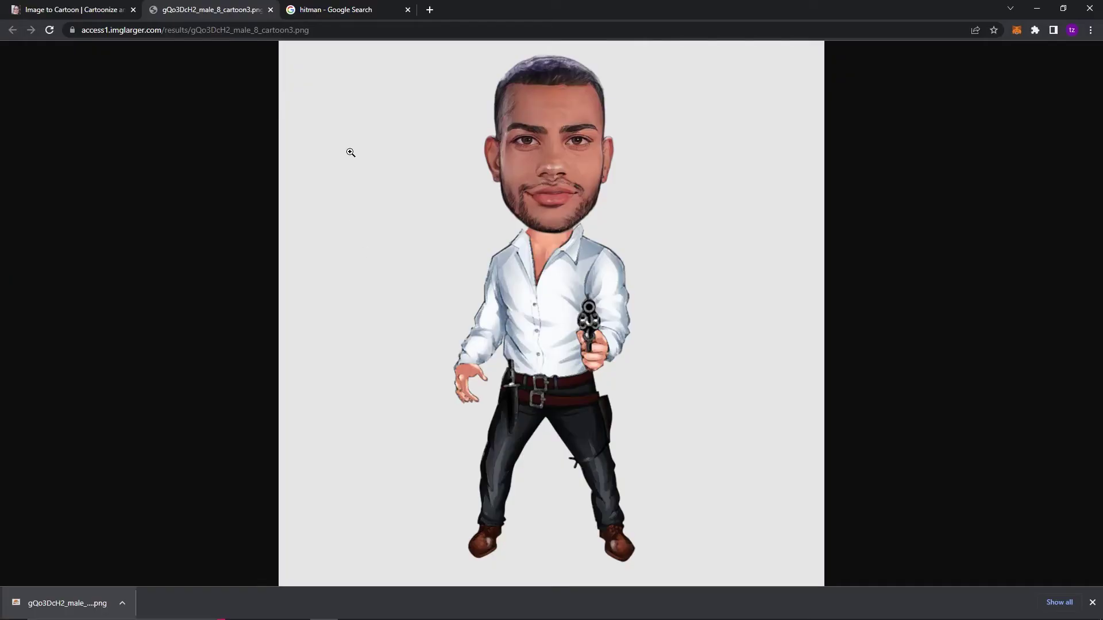
pyautogui.click(309, 9)
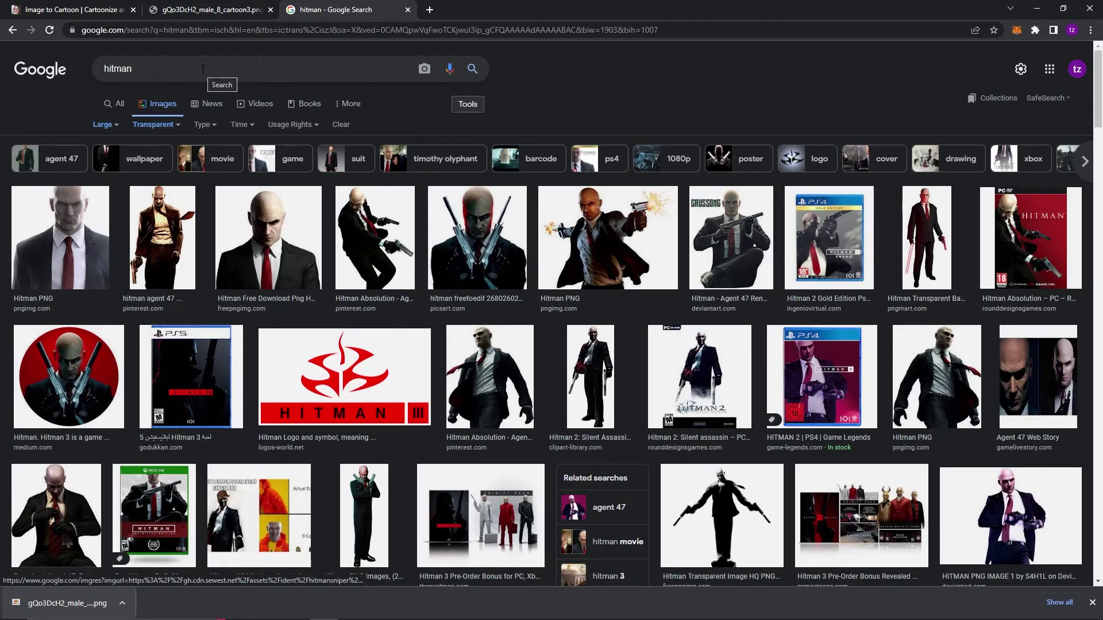
# Step: Filter the hitman image results to Large size and Transparent colour
pyautogui.click(120, 130)
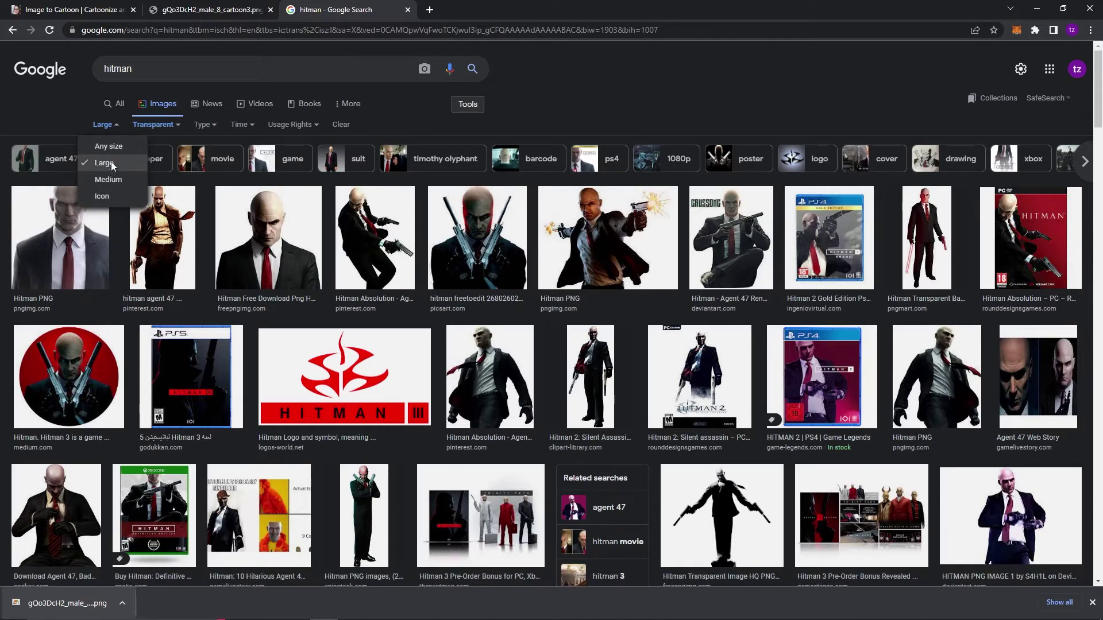
pyautogui.click(184, 146)
pyautogui.click(172, 133)
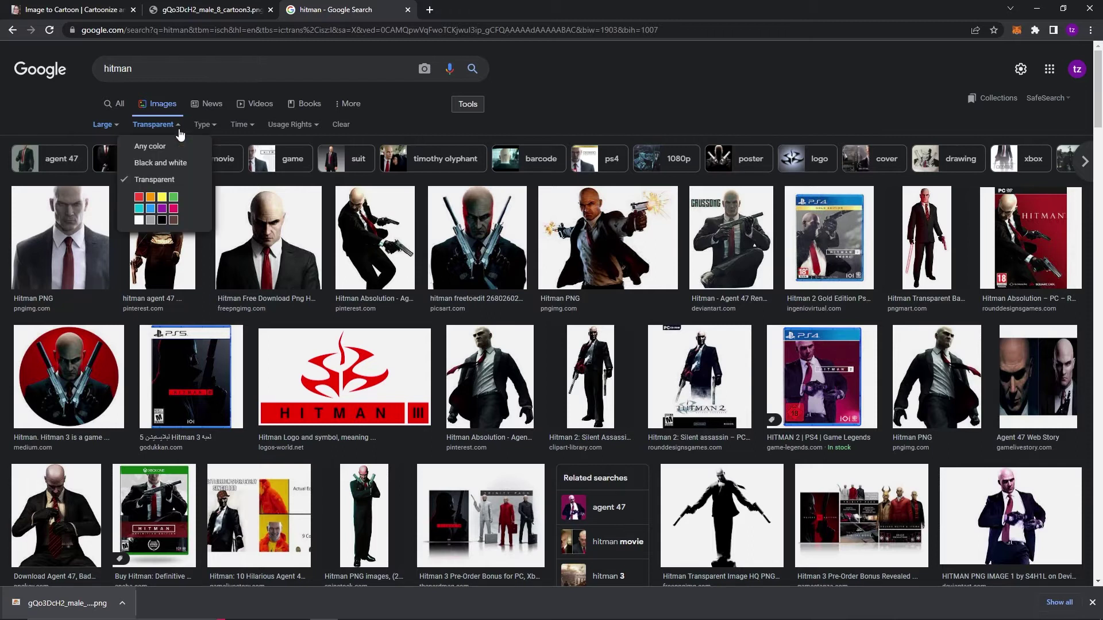
pyautogui.click(521, 128)
# Step: Browse the filtered results and preview the Hitman Sniper image
pyautogui.scroll(-2, 612, 328)
pyautogui.scroll(-1, 711, 363)
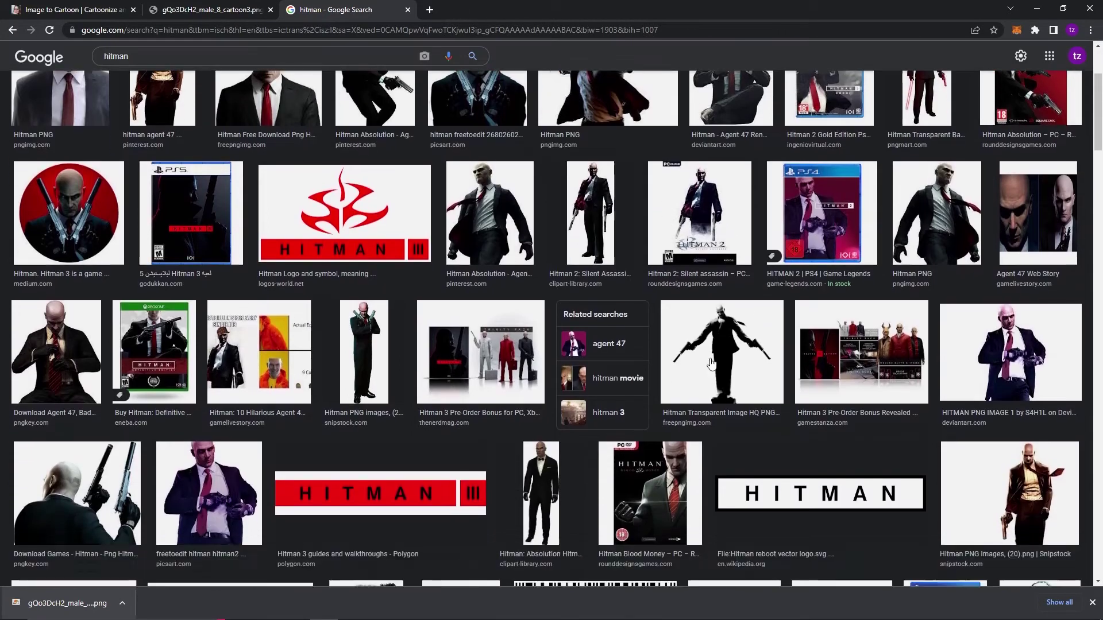
pyautogui.scroll(-2, 711, 363)
pyautogui.scroll(-2, 691, 363)
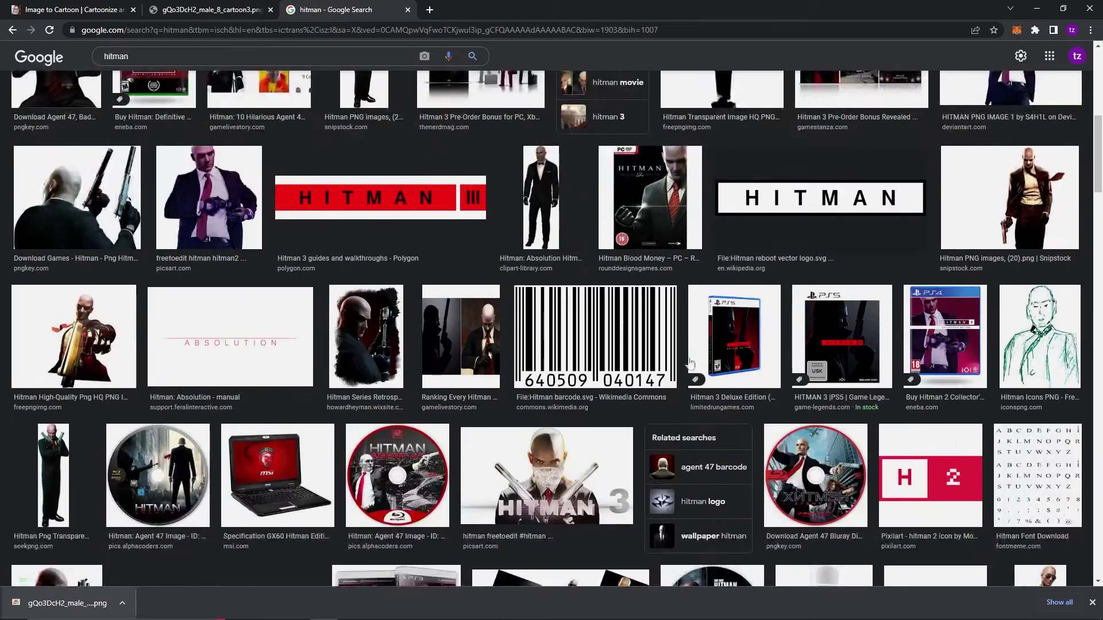
pyautogui.scroll(-3, 691, 363)
pyautogui.scroll(-3, 721, 343)
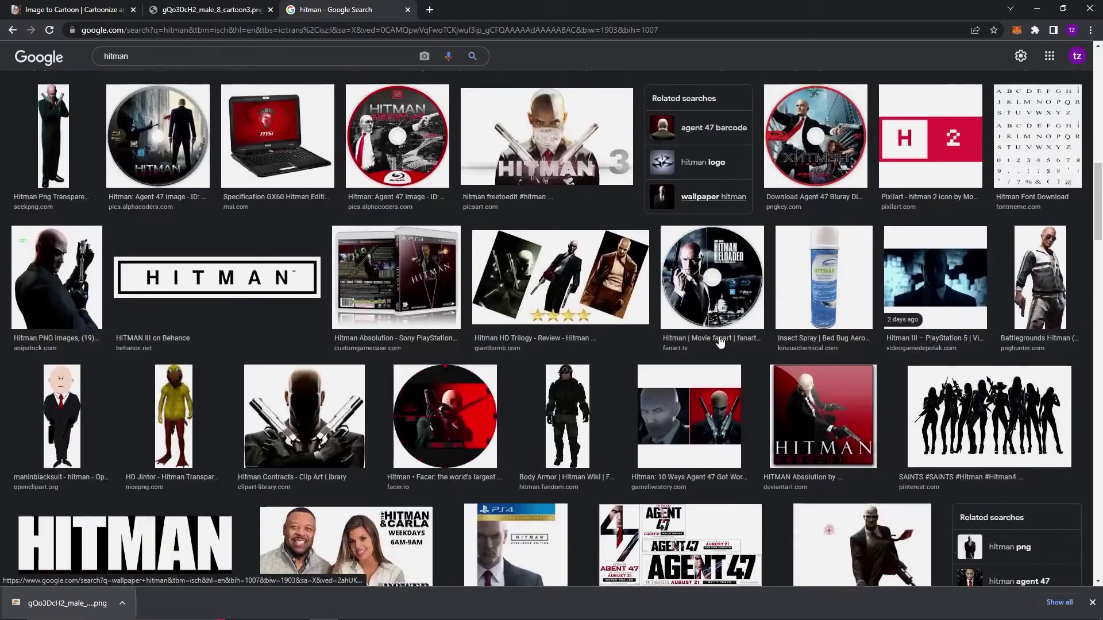
pyautogui.scroll(-4, 721, 343)
pyautogui.click(862, 310)
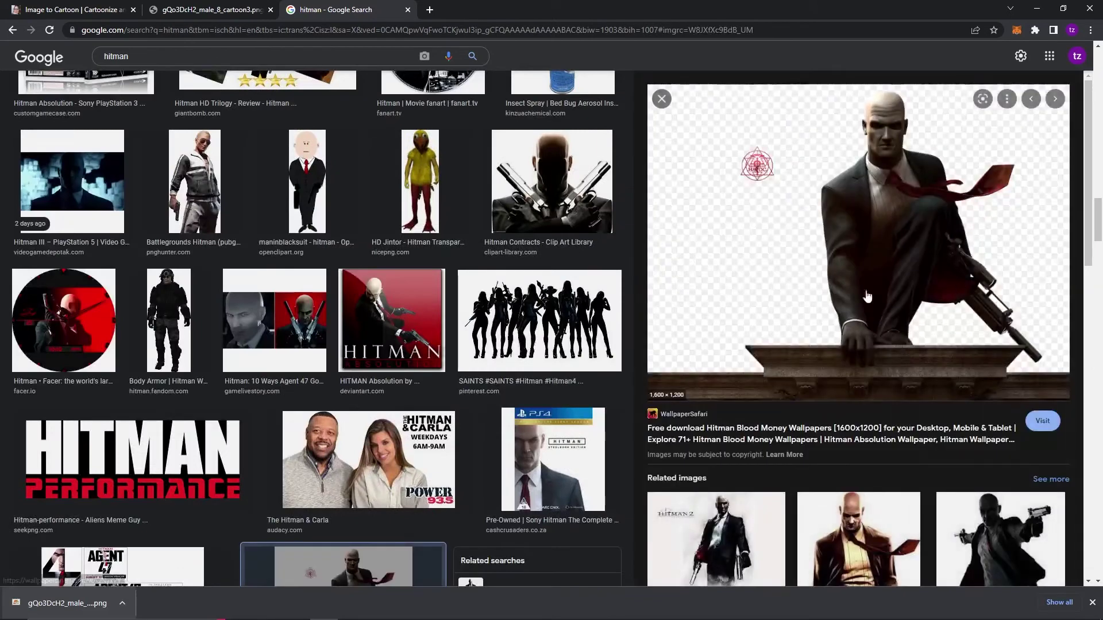
pyautogui.press('Escape')
pyautogui.scroll(-5, 884, 345)
pyautogui.scroll(-1, 890, 362)
pyautogui.scroll(-2, 897, 378)
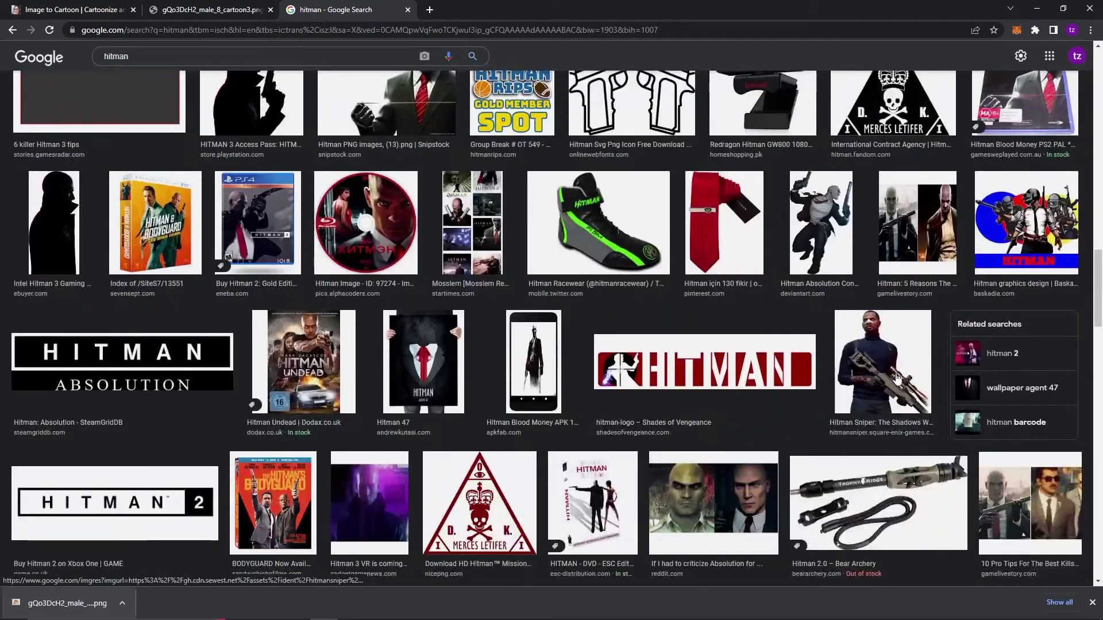
pyautogui.click(897, 377)
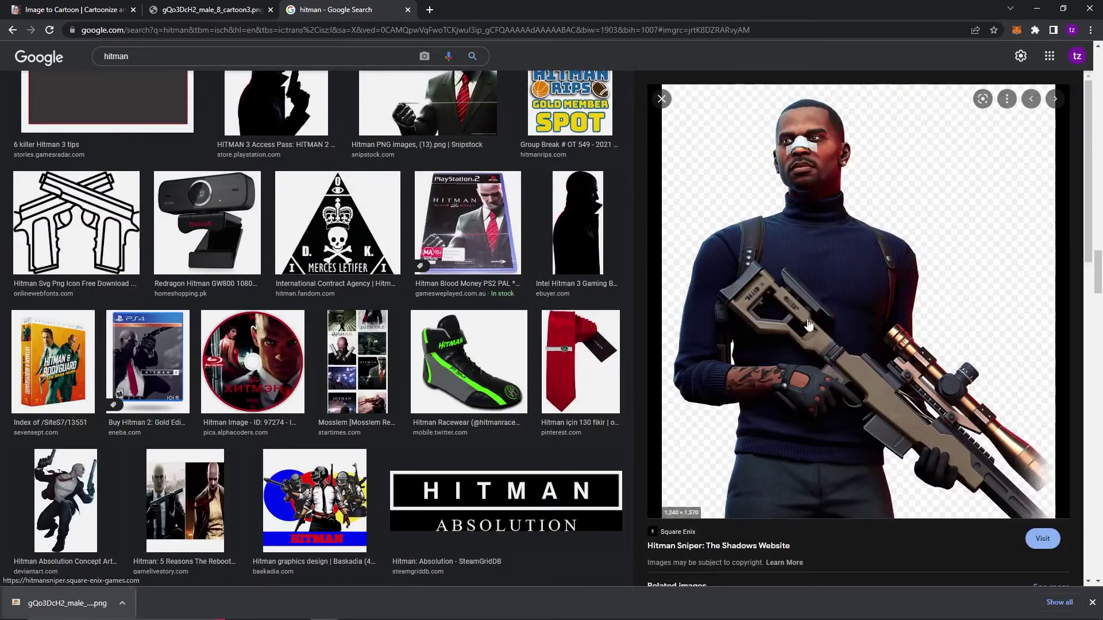
# Step: Save the Hitman Sniper image to Downloads and open it in Photoshop
pyautogui.rightClick(821, 310)
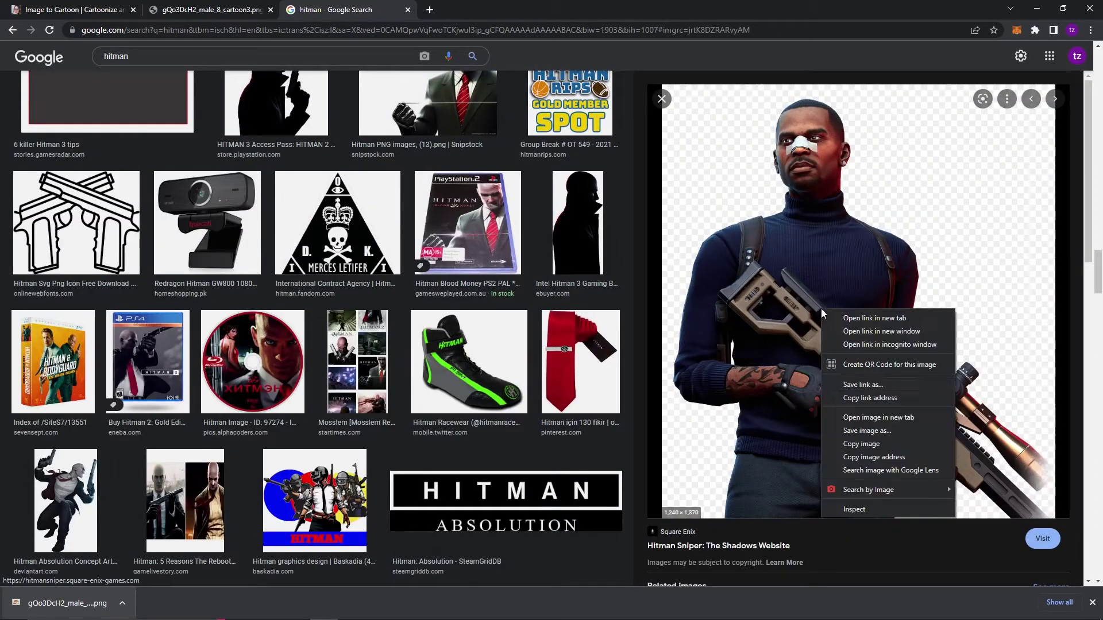
pyautogui.click(856, 432)
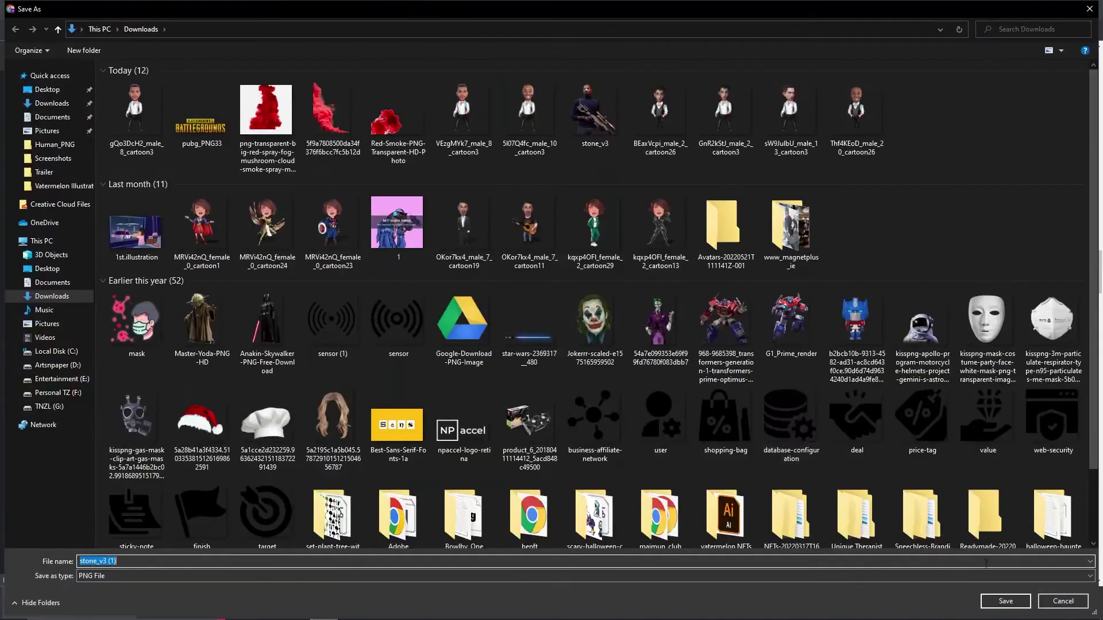
pyautogui.click(997, 604)
pyautogui.hotkey('alt', 'Tab')
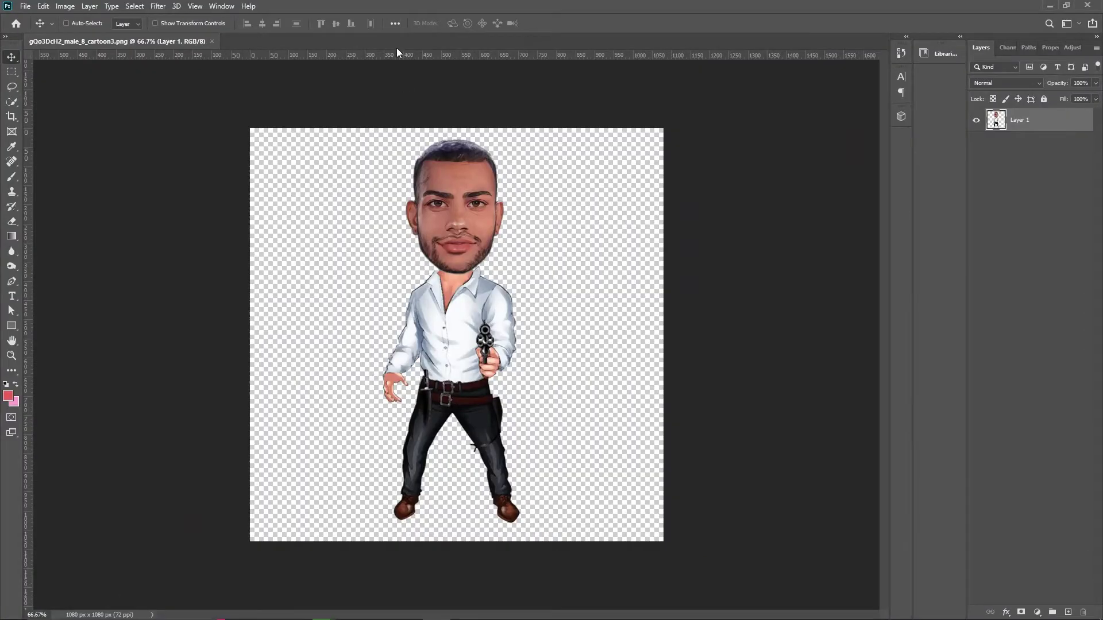
pyautogui.hotkey('alt', 'Tab')
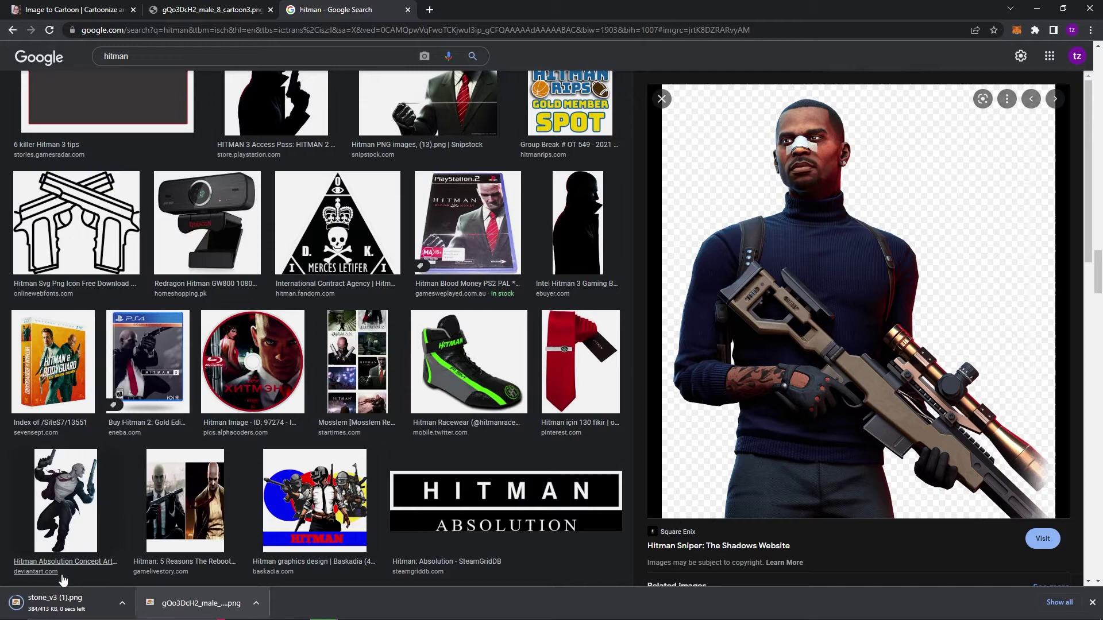
pyautogui.click(36, 604)
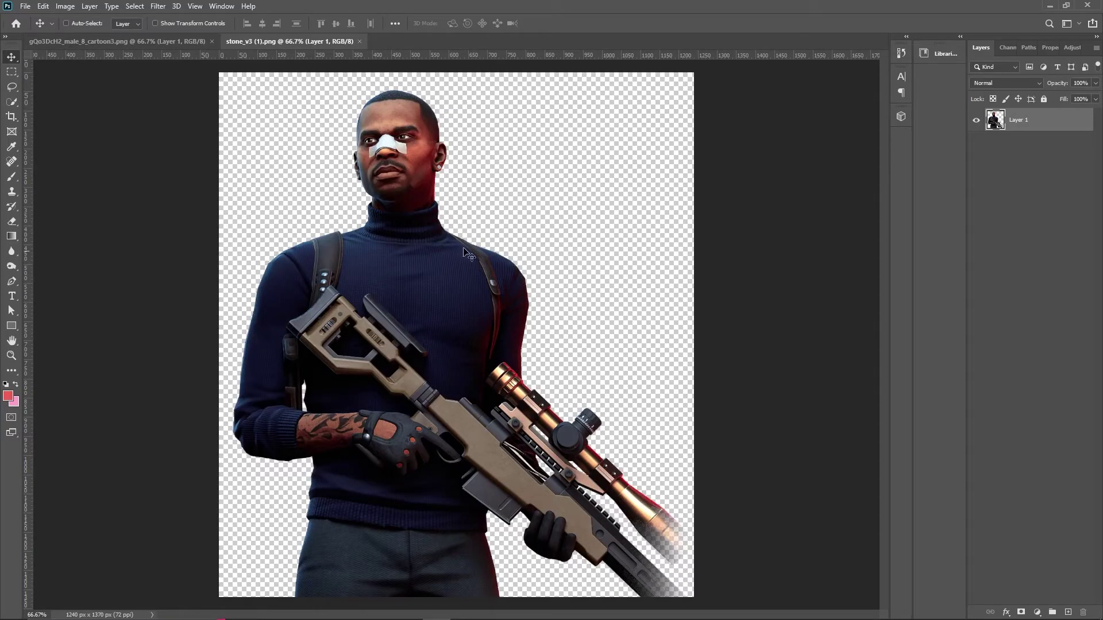
# Step: Fit the sniper image on screen and crop the canvas taller to 1240 x 1587 px
pyautogui.rightClick(410, 218)
pyautogui.click(439, 224)
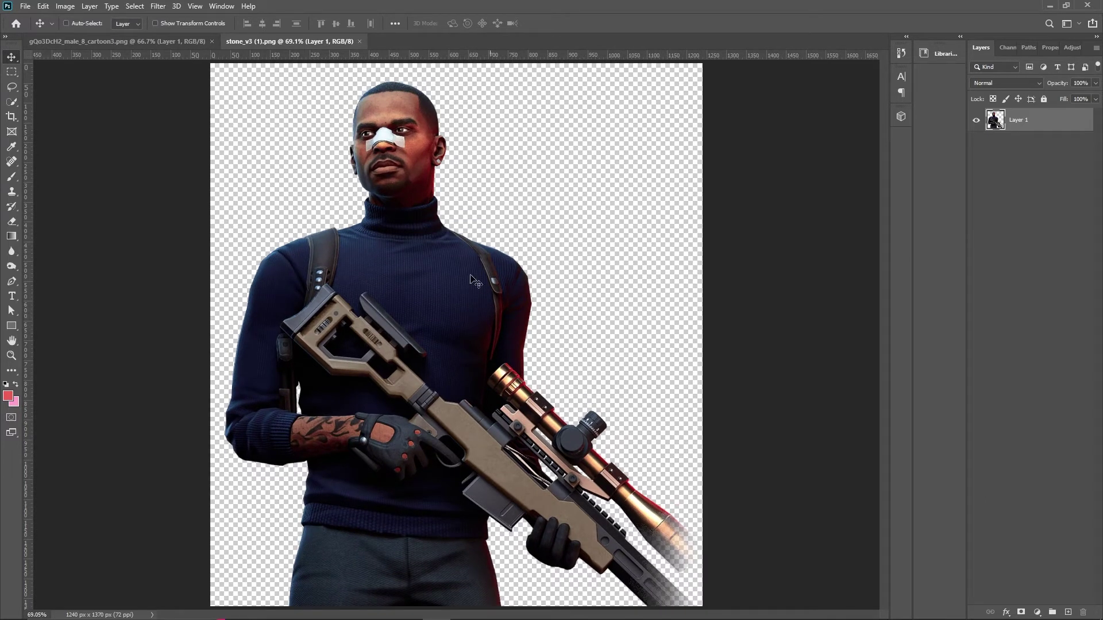
pyautogui.press('c')
pyautogui.moveTo(457, 129); pyautogui.dragTo(458, 100)
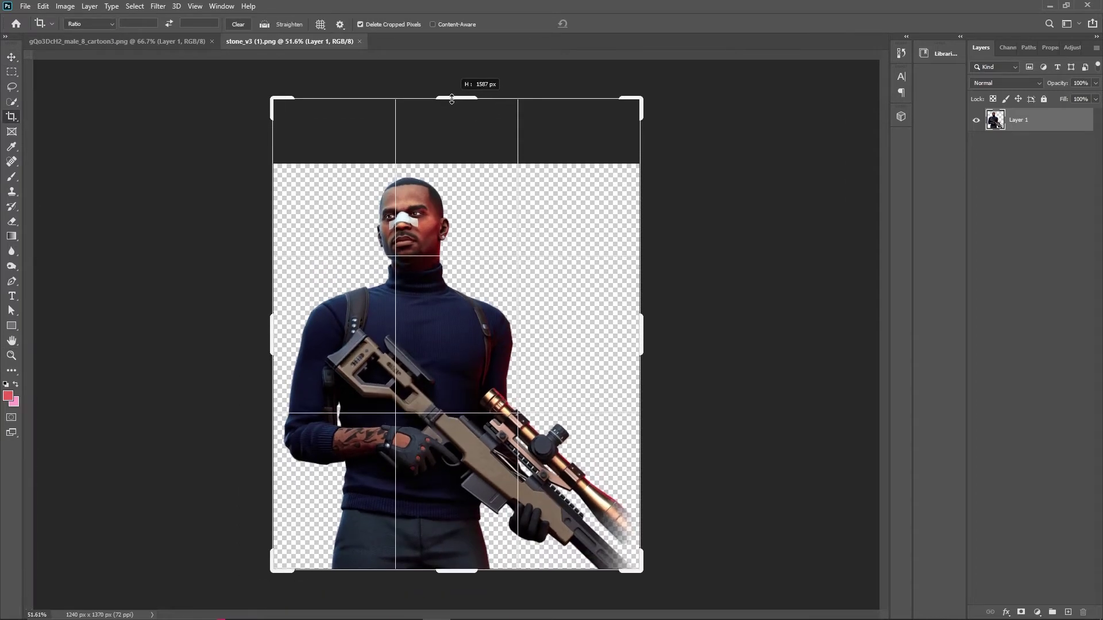
pyautogui.press('Return')
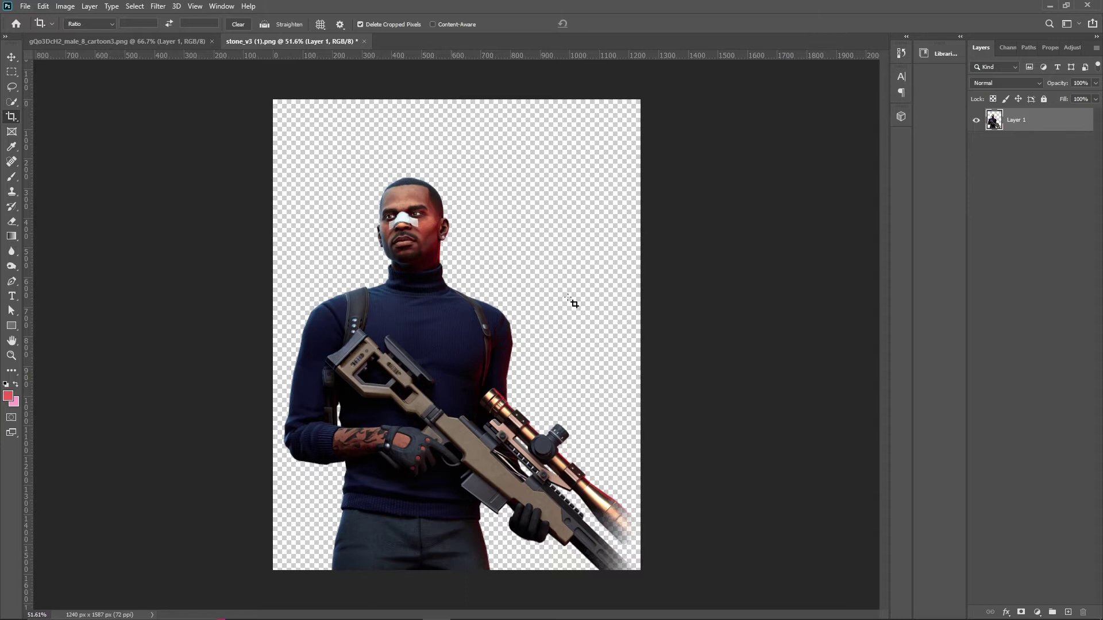
pyautogui.hotkey('alt', 'Tab')
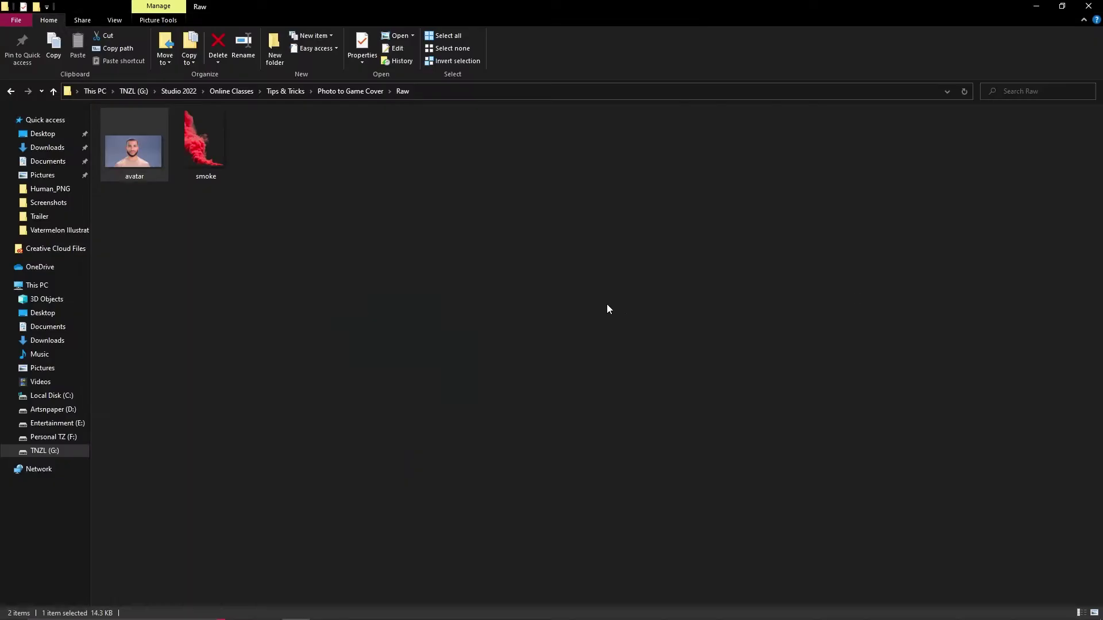
# Step: Preview the smoke file, then search Google Images for 'red smoke'
pyautogui.doubleClick(202, 171)
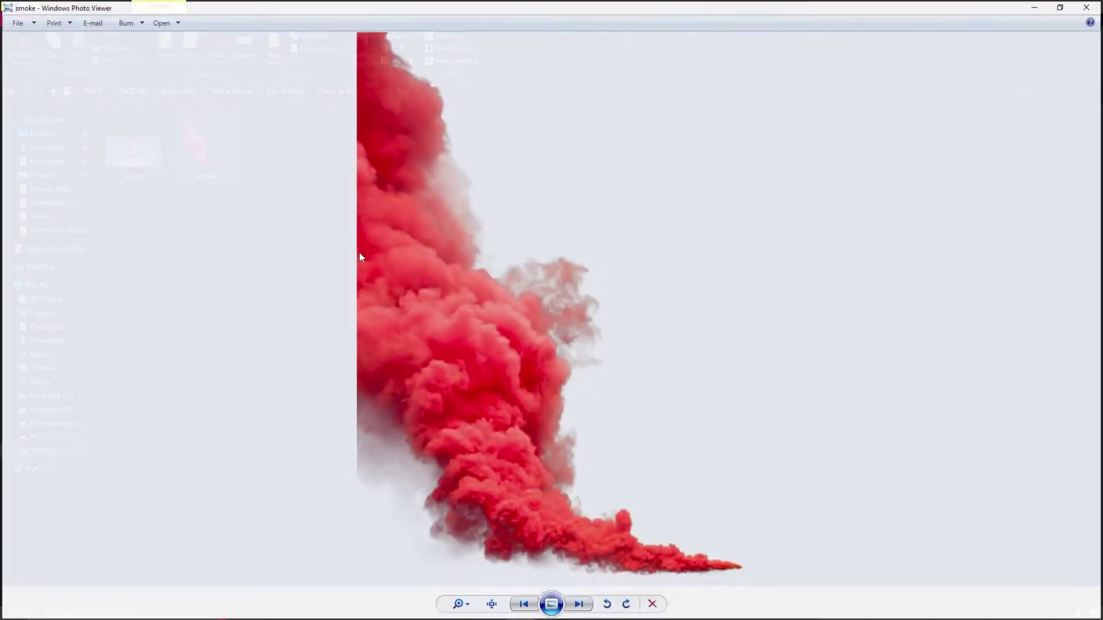
pyautogui.hotkey('alt', 'Tab')
pyautogui.press('Tab')
pyautogui.press('Tab')
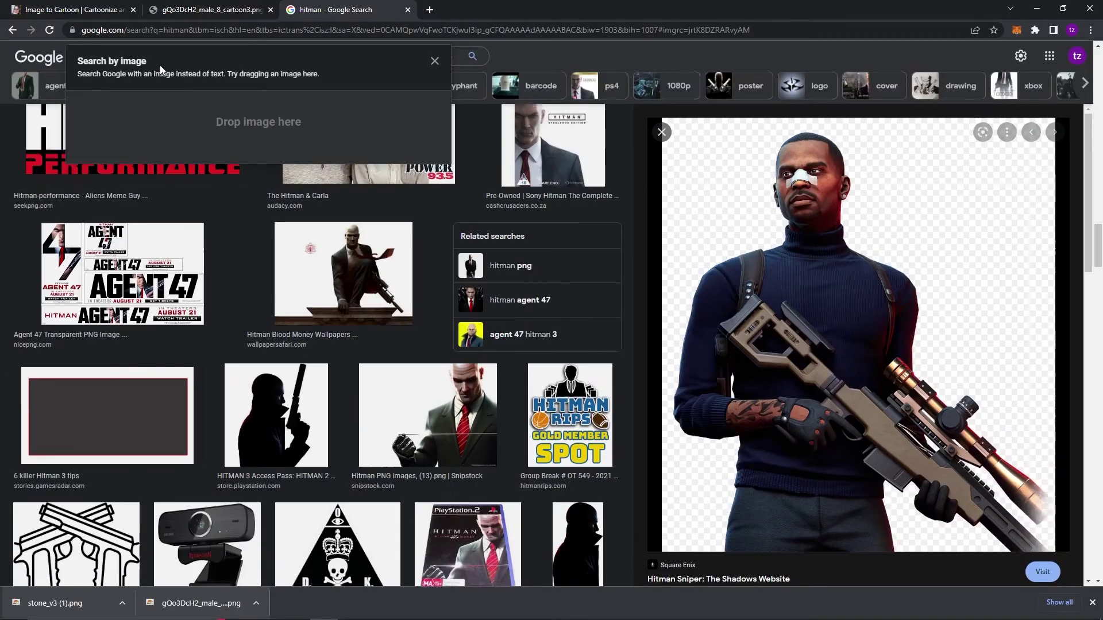
pyautogui.scroll(5, 167, 70)
pyautogui.scroll(5, 172, 70)
pyautogui.scroll(5, 184, 72)
pyautogui.press('Escape')
pyautogui.click(183, 61)
pyautogui.doubleClick(183, 60)
pyautogui.write('red smoke')
pyautogui.press('Return')
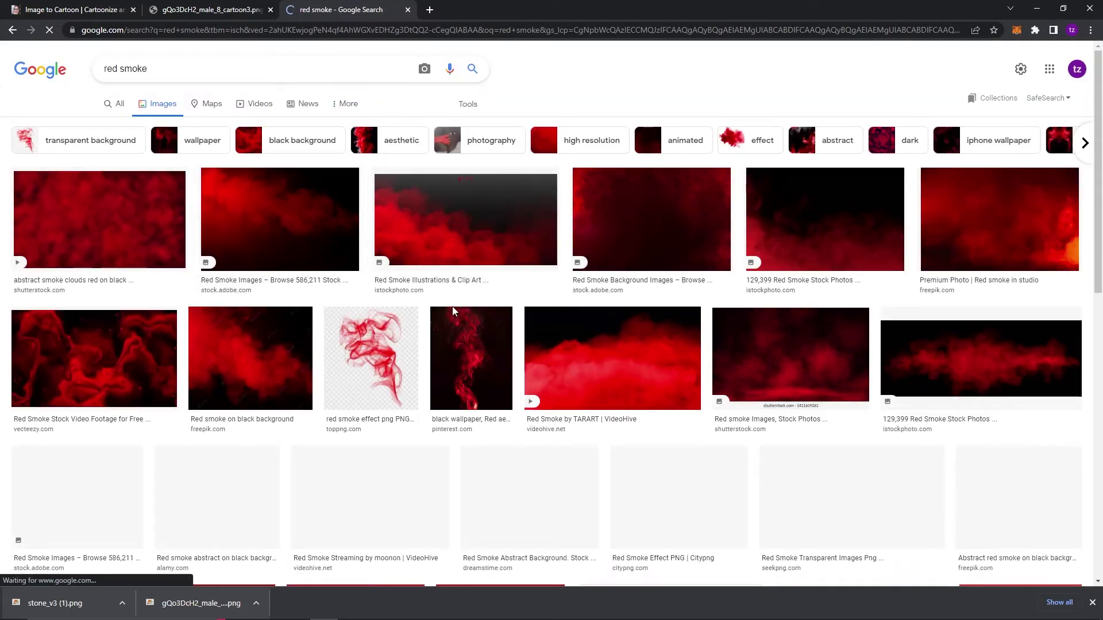
# Step: Preview the transparent red smoke PNG result and cycle back through the open windows
pyautogui.scroll(-4, 314, 234)
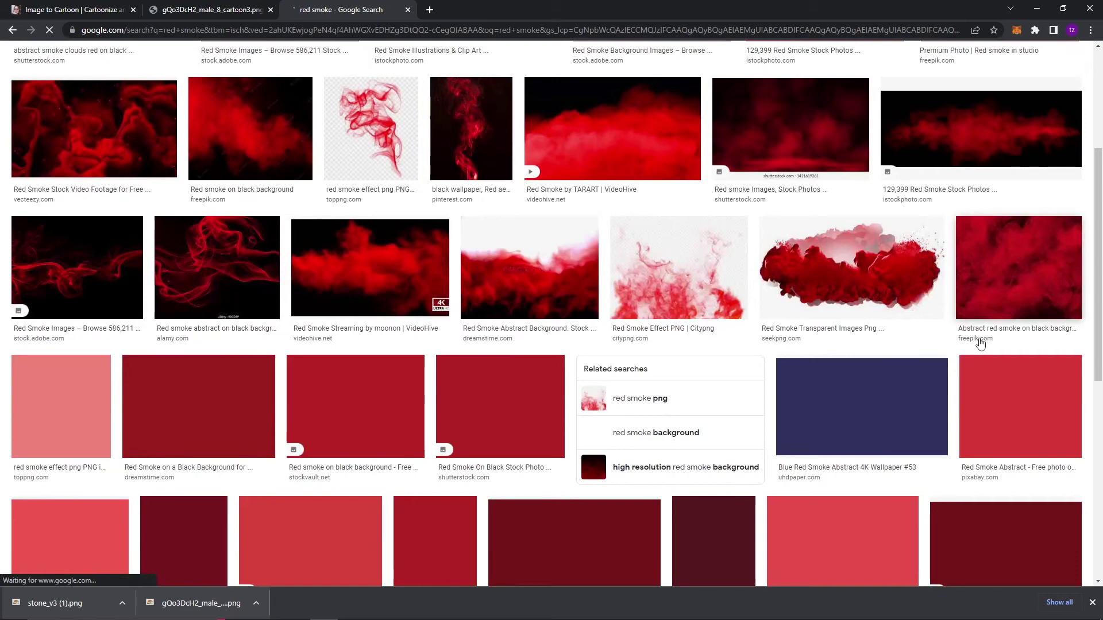
pyautogui.scroll(-4, 561, 344)
pyautogui.scroll(4, 569, 345)
pyautogui.scroll(-2, 582, 347)
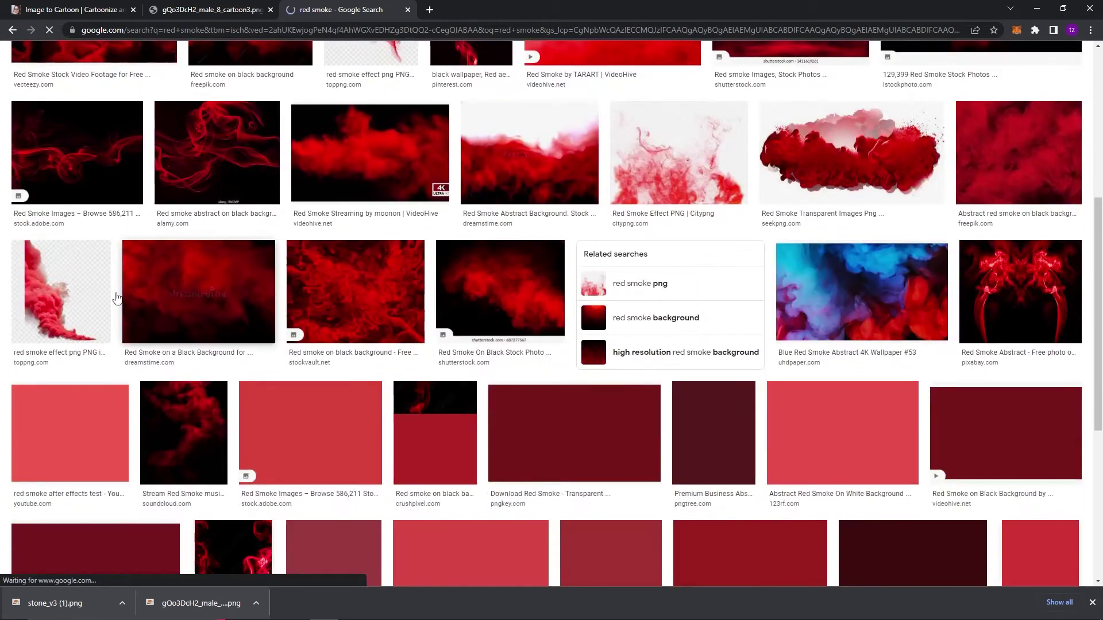
pyautogui.click(33, 312)
pyautogui.hotkey('alt', 'Tab')
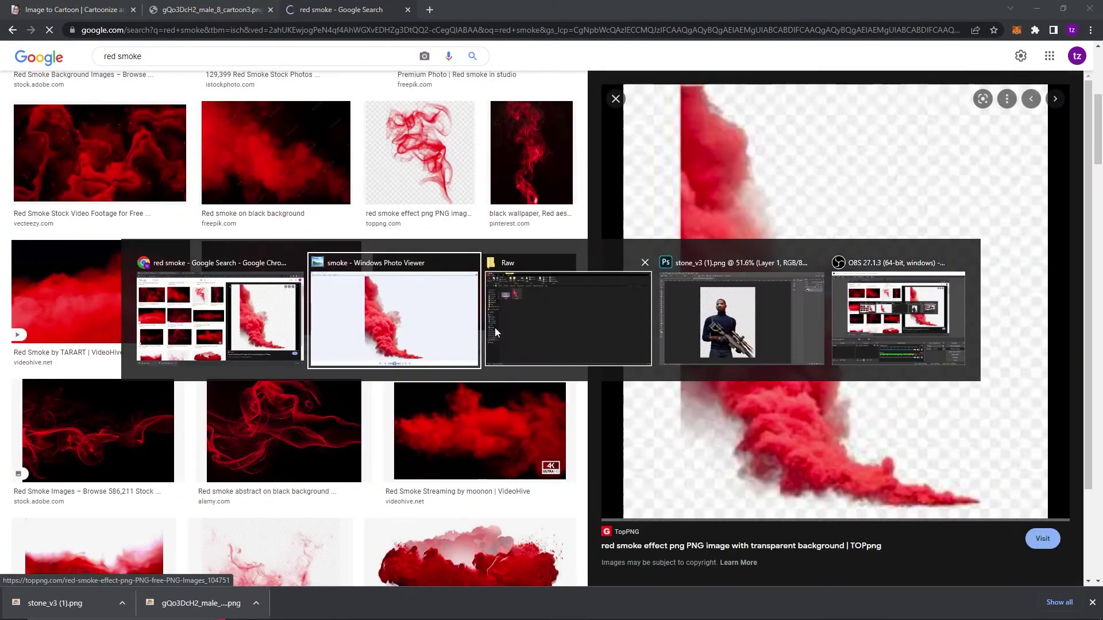
pyautogui.click(495, 327)
pyautogui.hotkey('alt', 'Tab')
pyautogui.press('Tab')
# Step: Place the red smoke horizontally flipped and enlarged behind the sniper layer, then hide it
pyautogui.hotkey('alt', 'Tab')
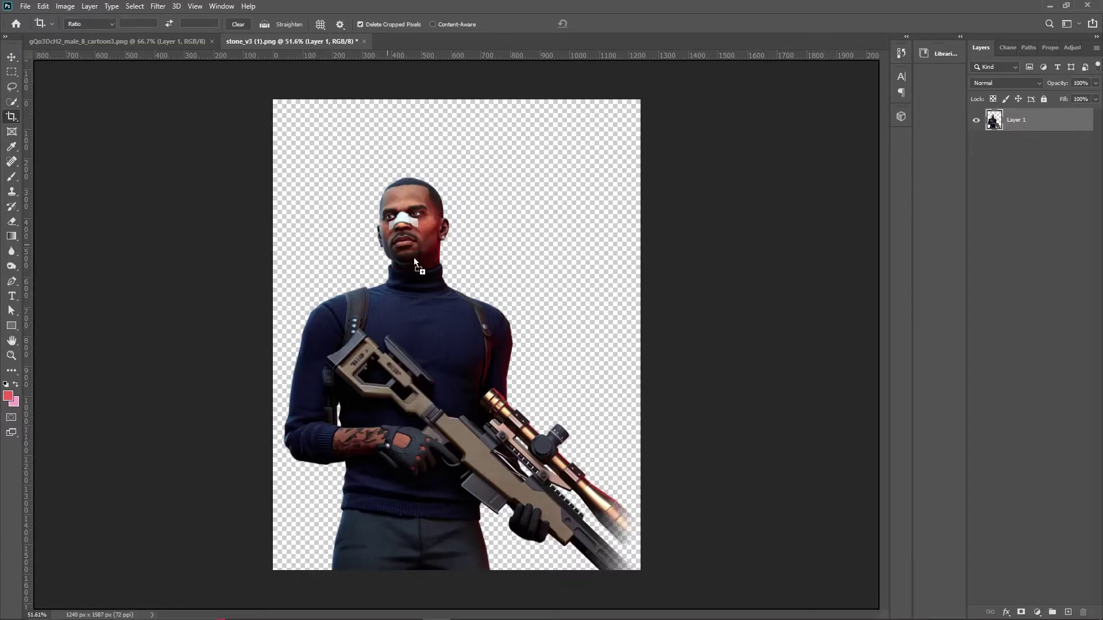
pyautogui.moveTo(326, 233)
pyautogui.mouseDown()
pyautogui.moveTo(454, 367)
pyautogui.moveTo(455, 388)
pyautogui.mouseUp()
pyautogui.rightClick(457, 349)
pyautogui.click(522, 528)
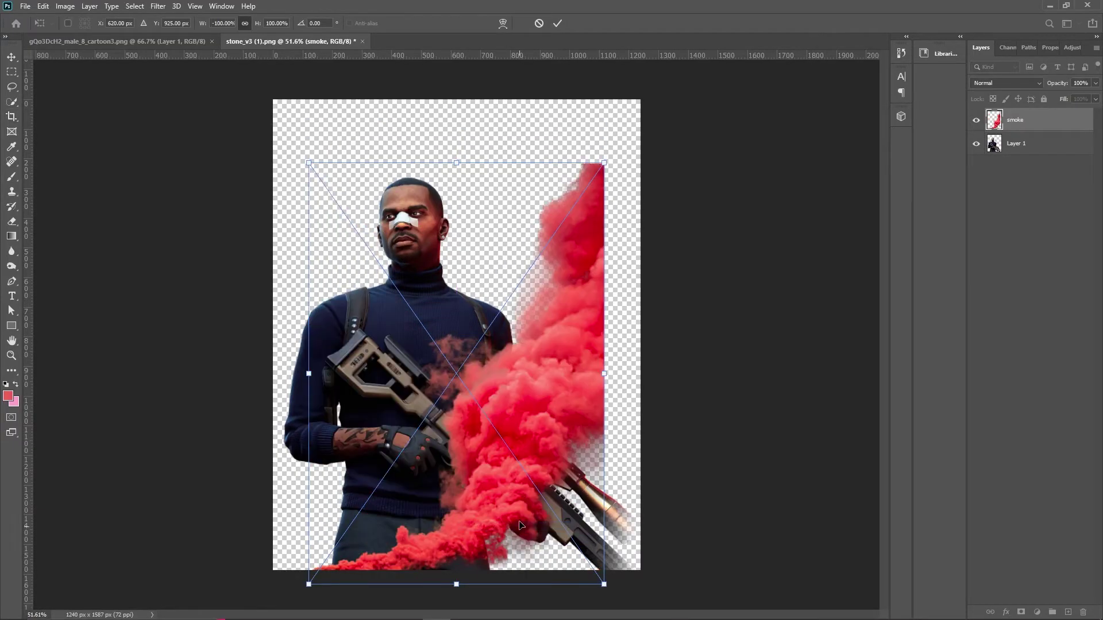
pyautogui.moveTo(609, 159)
pyautogui.mouseDown()
pyautogui.moveTo(658, 119)
pyautogui.moveTo(767, 70)
pyautogui.mouseUp()
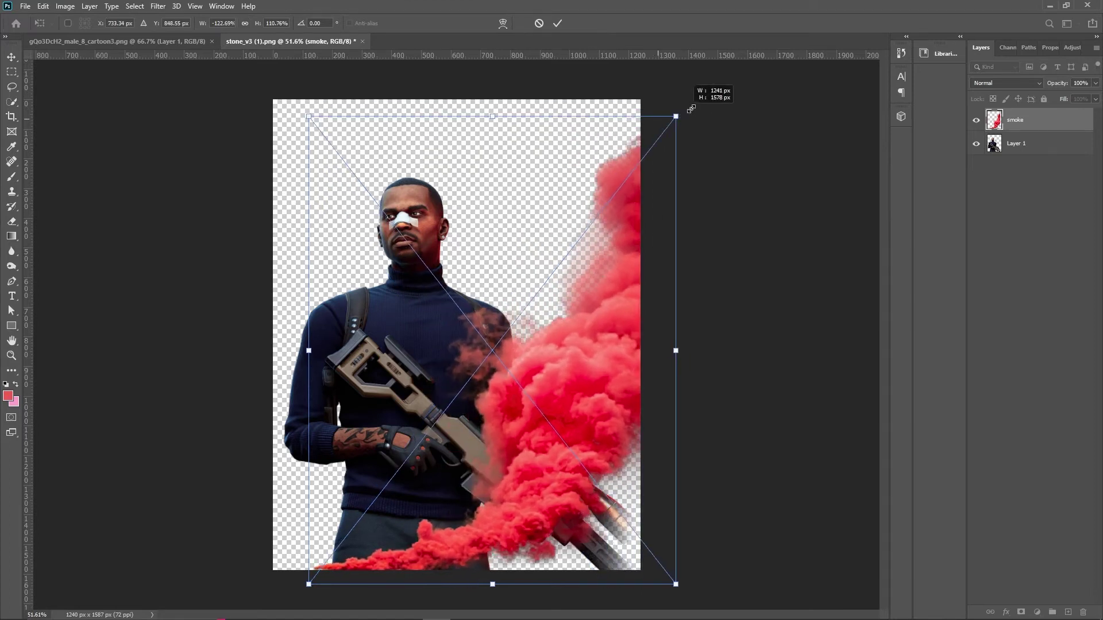
pyautogui.press('Return')
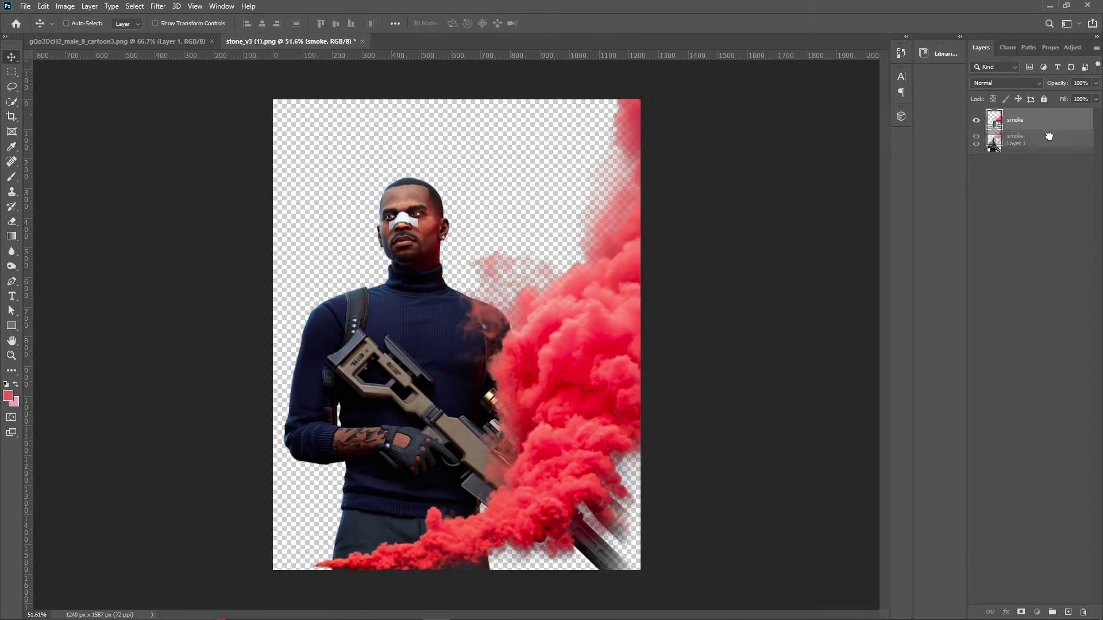
pyautogui.moveTo(1047, 122); pyautogui.dragTo(1046, 153)
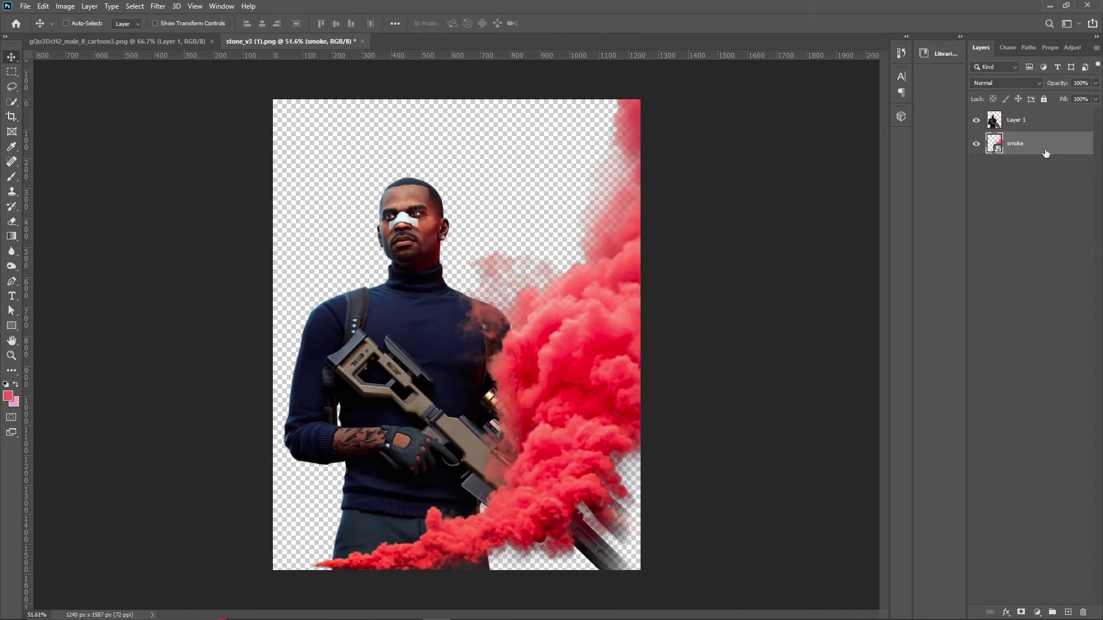
pyautogui.click(976, 144)
# Step: Fit the sniper image and zoom to its face, then zoom the cartoon document
pyautogui.rightClick(480, 237)
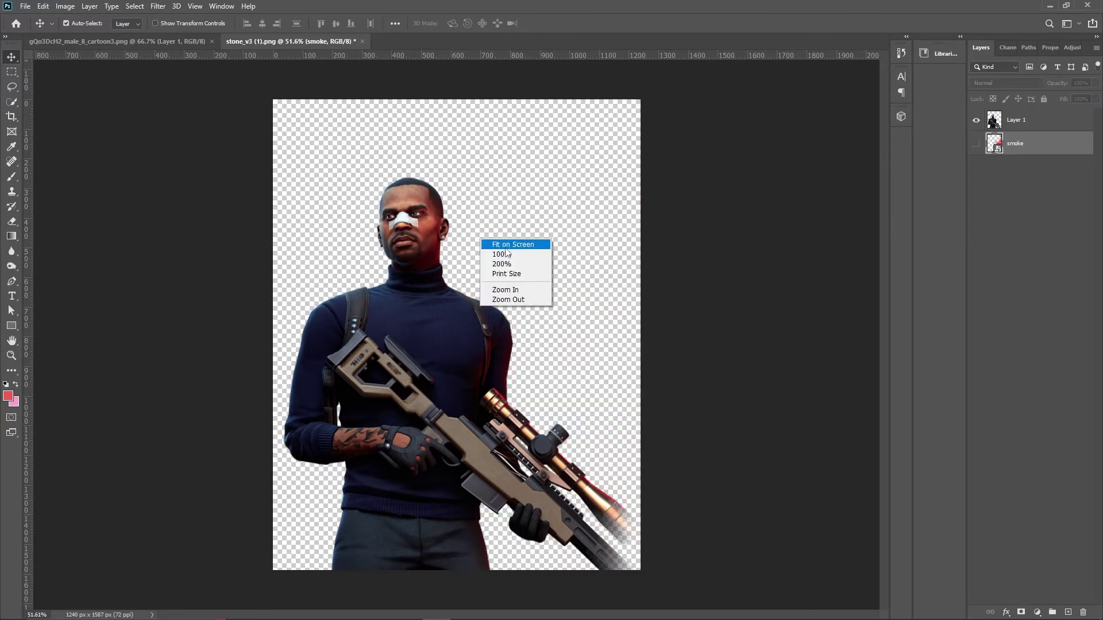
pyautogui.click(505, 242)
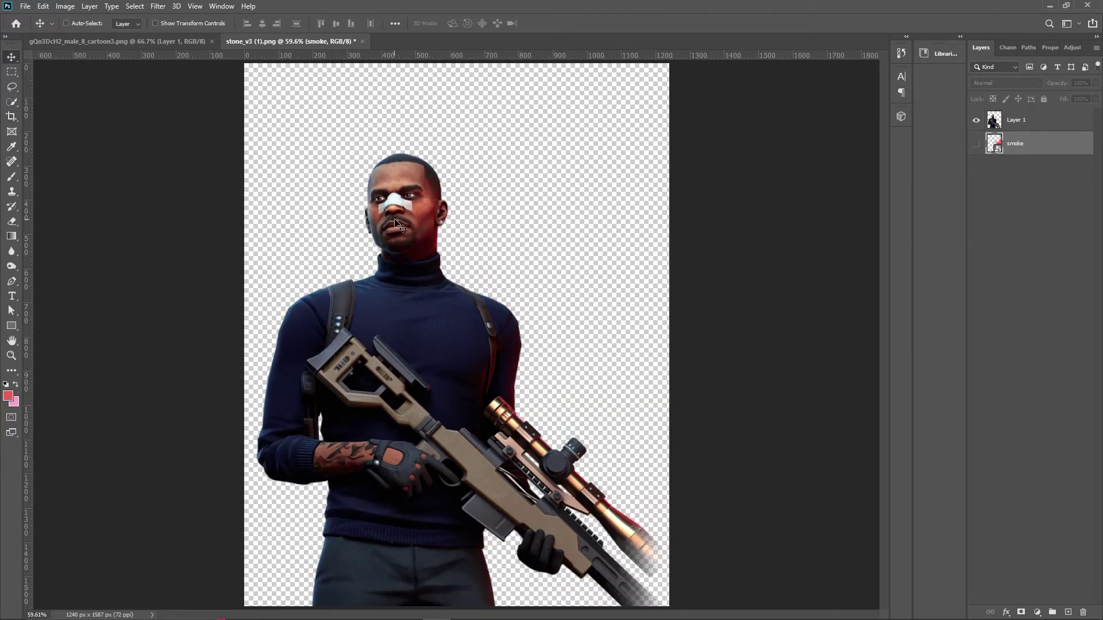
pyautogui.scroll(2, 391, 210)
pyautogui.scroll(3, 391, 209)
pyautogui.moveTo(414, 195); pyautogui.dragTo(487, 259)
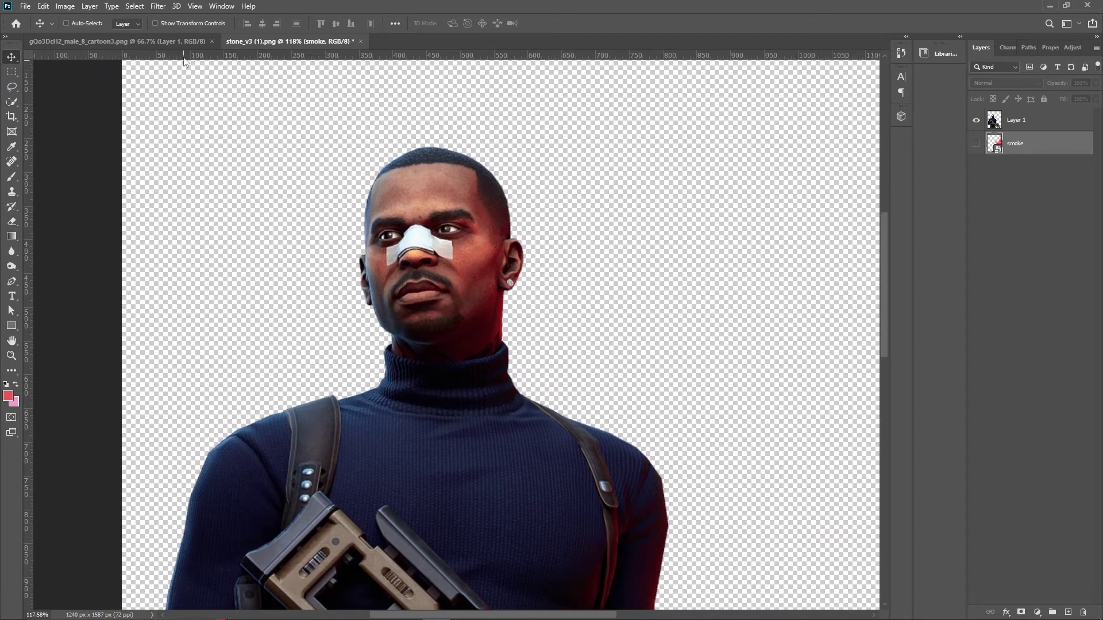
pyautogui.click(184, 41)
pyautogui.press('z')
pyautogui.scroll(3, 467, 168)
pyautogui.scroll(-1, 467, 168)
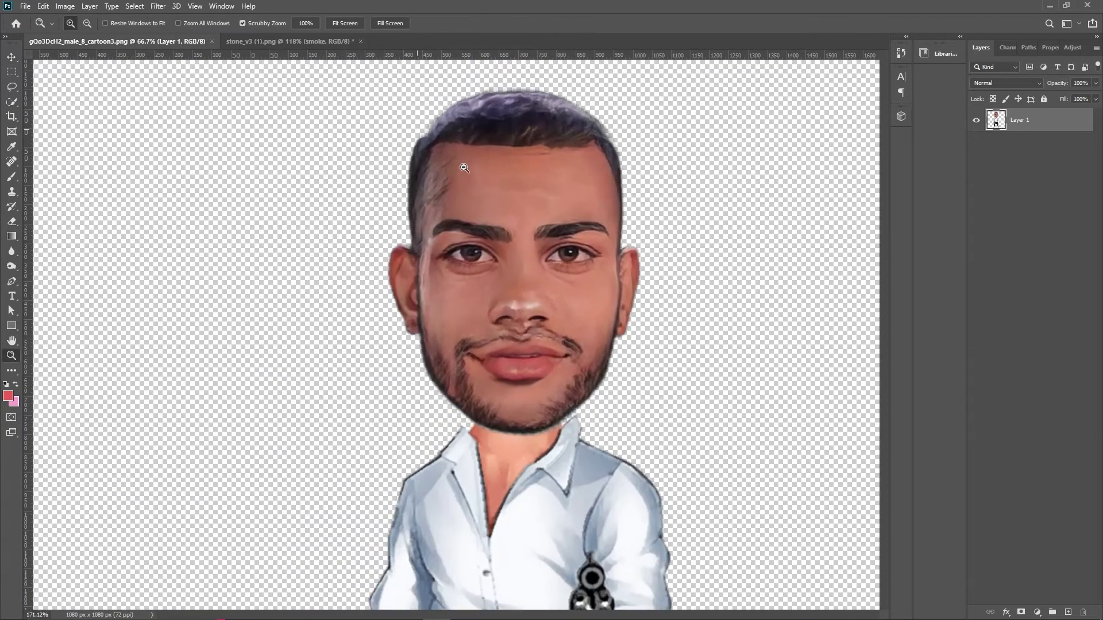
pyautogui.press('v')
# Step: Start a pen path around the cartoon head's right side down to the chin
pyautogui.press('p')
pyautogui.click(648, 119)
pyautogui.click(710, 239)
pyautogui.moveTo(684, 334); pyautogui.dragTo(673, 358)
pyautogui.click(616, 406)
pyautogui.click(563, 435)
pyautogui.moveTo(471, 429); pyautogui.dragTo(434, 402)
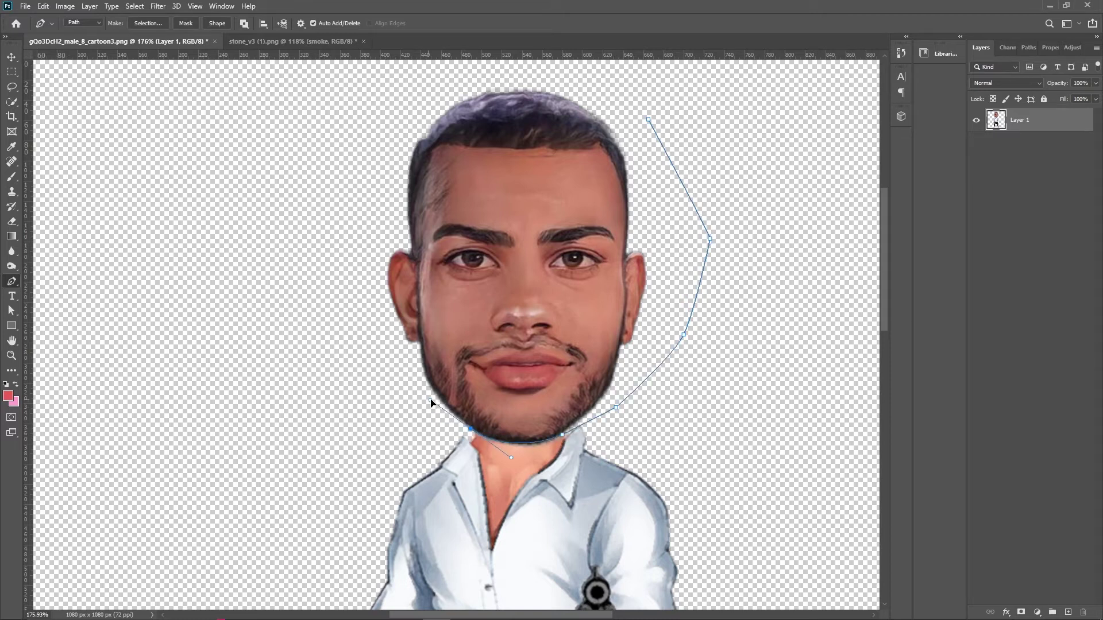
# Step: Close the path over the head, convert it to a selection and copy the head
pyautogui.click(321, 360)
pyautogui.click(287, 236)
pyautogui.click(366, 138)
pyautogui.click(423, 75)
pyautogui.click(550, 66)
pyautogui.click(648, 120)
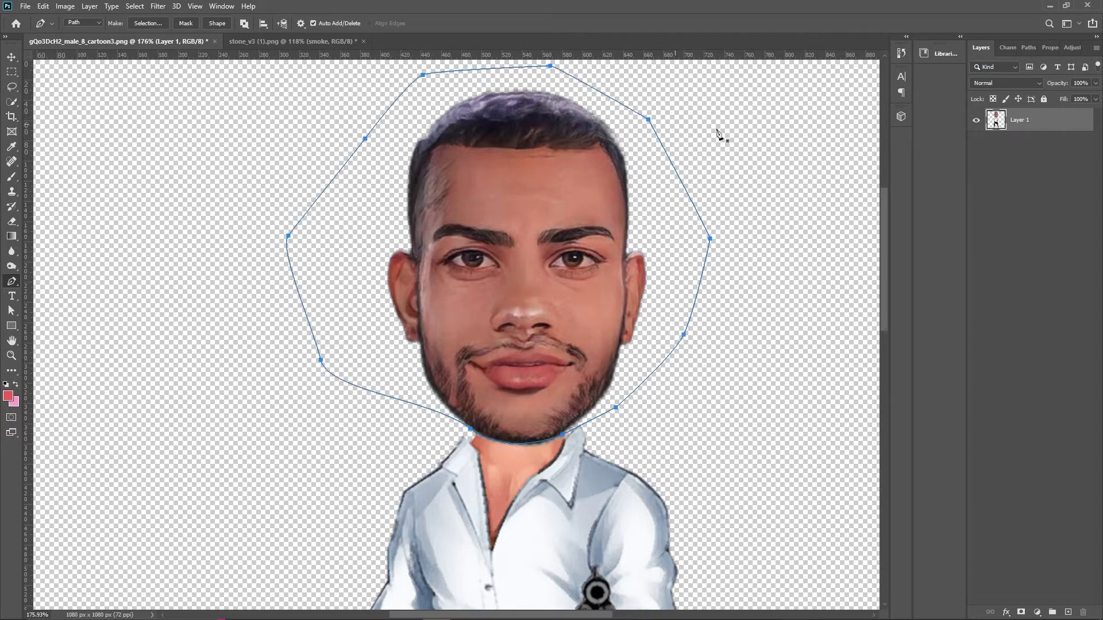
pyautogui.hotkey('ctrl', 'Return')
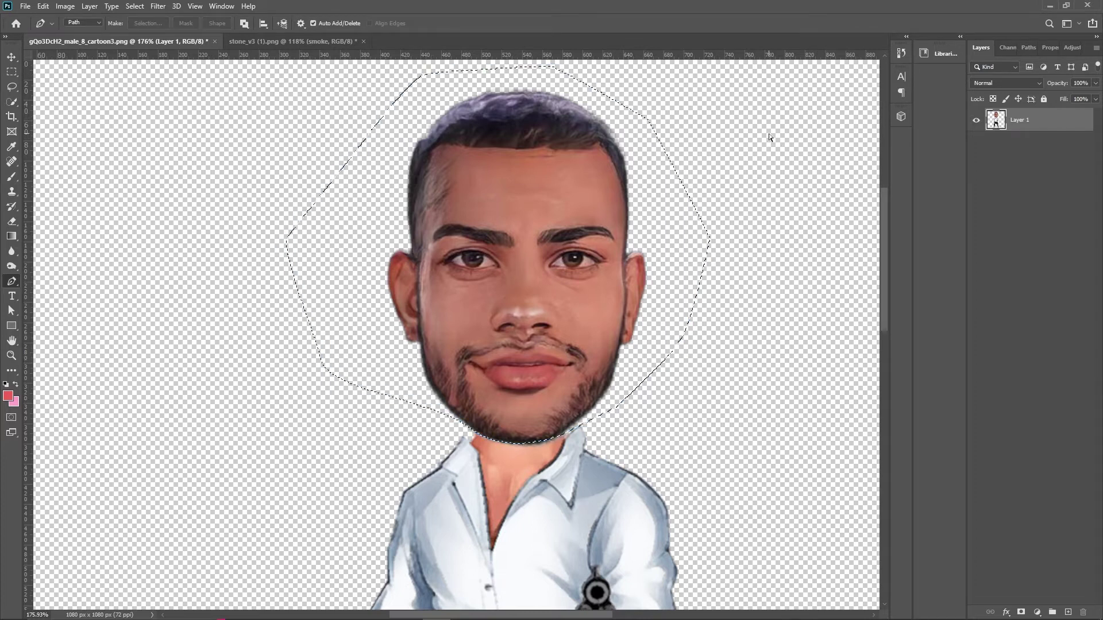
pyautogui.press('v')
pyautogui.hotkey('ctrl', 'c')
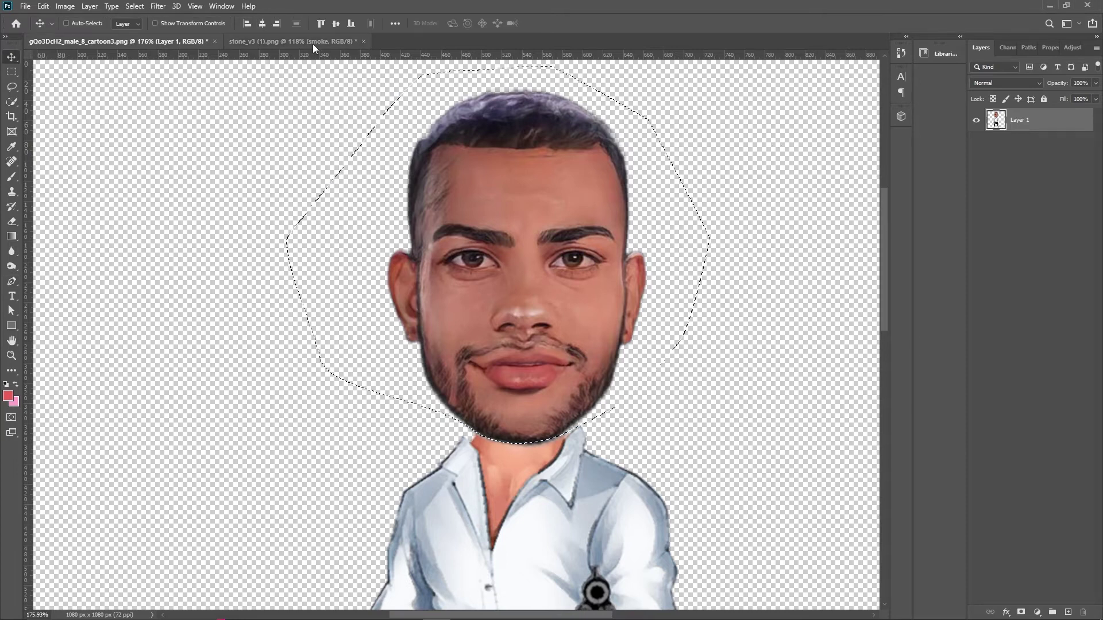
pyautogui.click(313, 43)
# Step: Paste the cartoon head over the sniper's head, bring it forward and nudge it into place
pyautogui.hotkey('ctrl', 'v')
pyautogui.moveTo(522, 323)
pyautogui.mouseDown()
pyautogui.moveTo(579, 217)
pyautogui.moveTo(404, 238)
pyautogui.mouseUp()
pyautogui.hotkey('ctrl', ']')
pyautogui.press('Right')
pyautogui.press('Right')
pyautogui.press('Right')
pyautogui.press('Left')
pyautogui.press('Left')
pyautogui.press('Left')
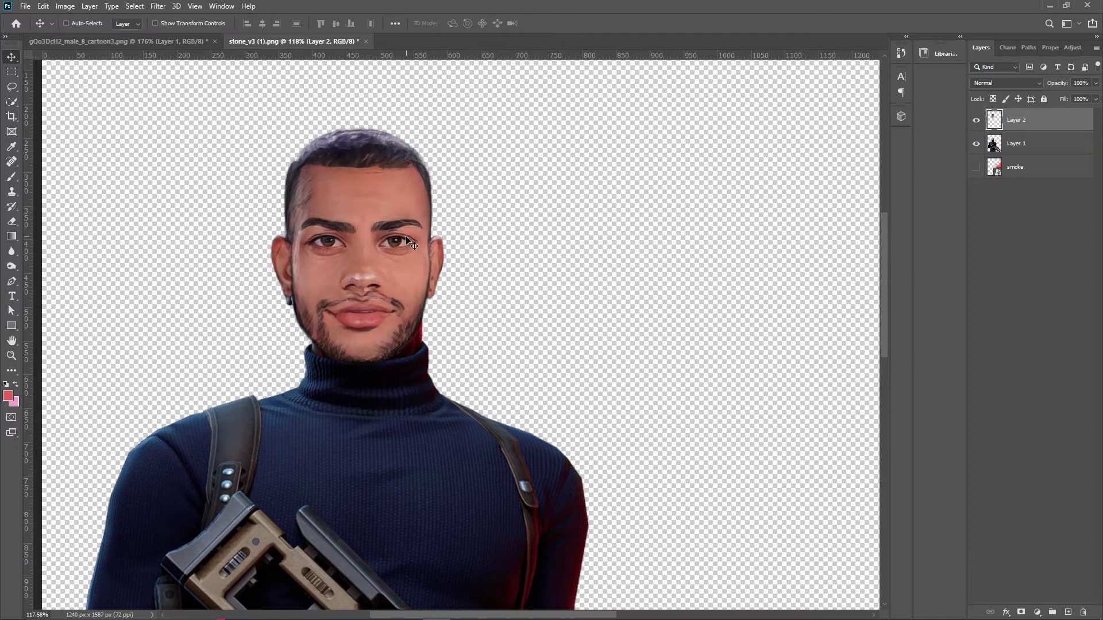
pyautogui.press('Right')
pyautogui.press('Right')
pyautogui.press('Right')
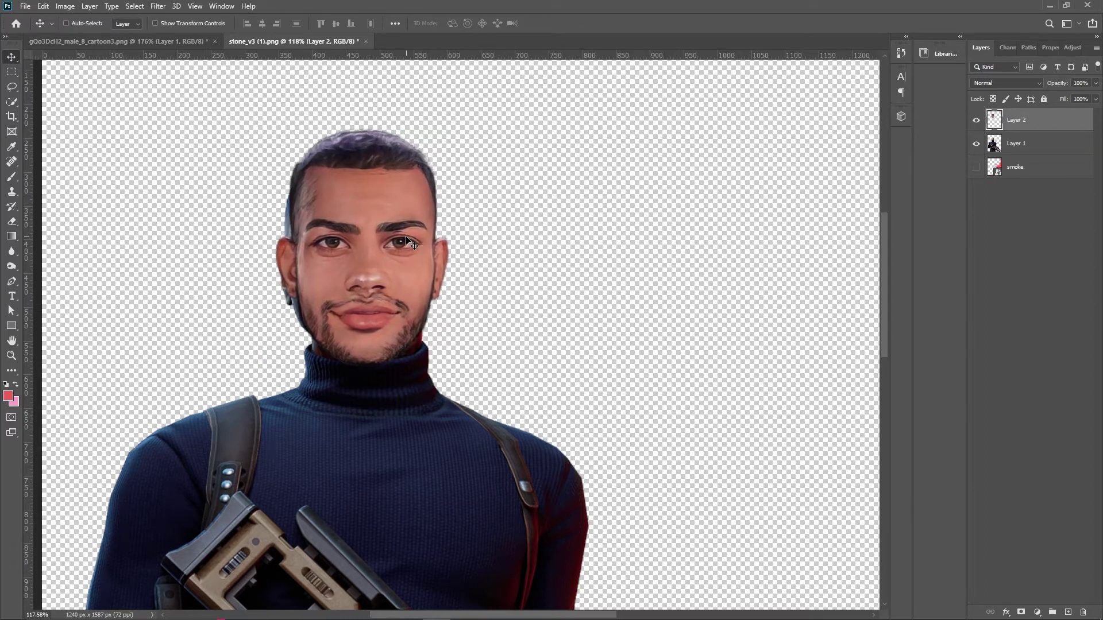
pyautogui.press('Right')
pyautogui.press('Right')
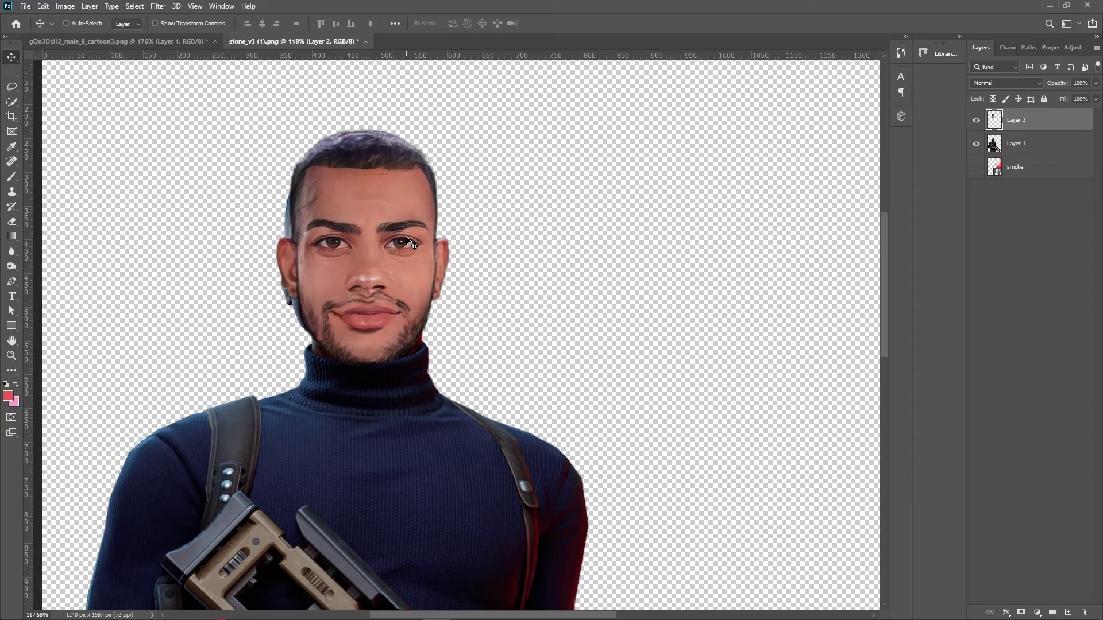
# Step: Erase the bluish fringe along the left and top hair edges on Layer 1
pyautogui.click(1026, 152)
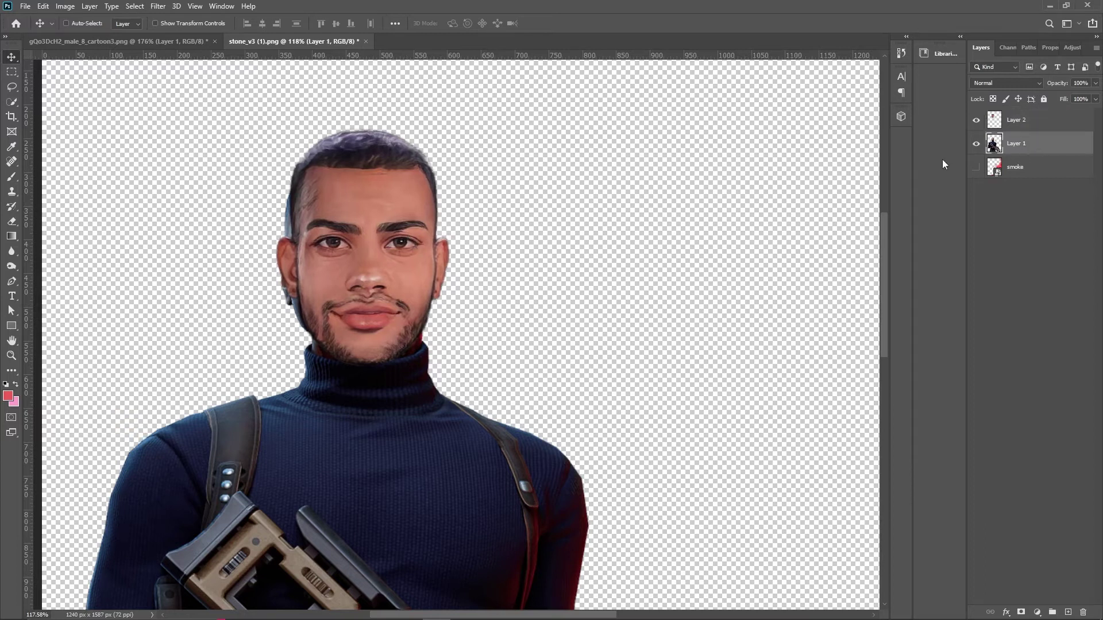
pyautogui.press('e')
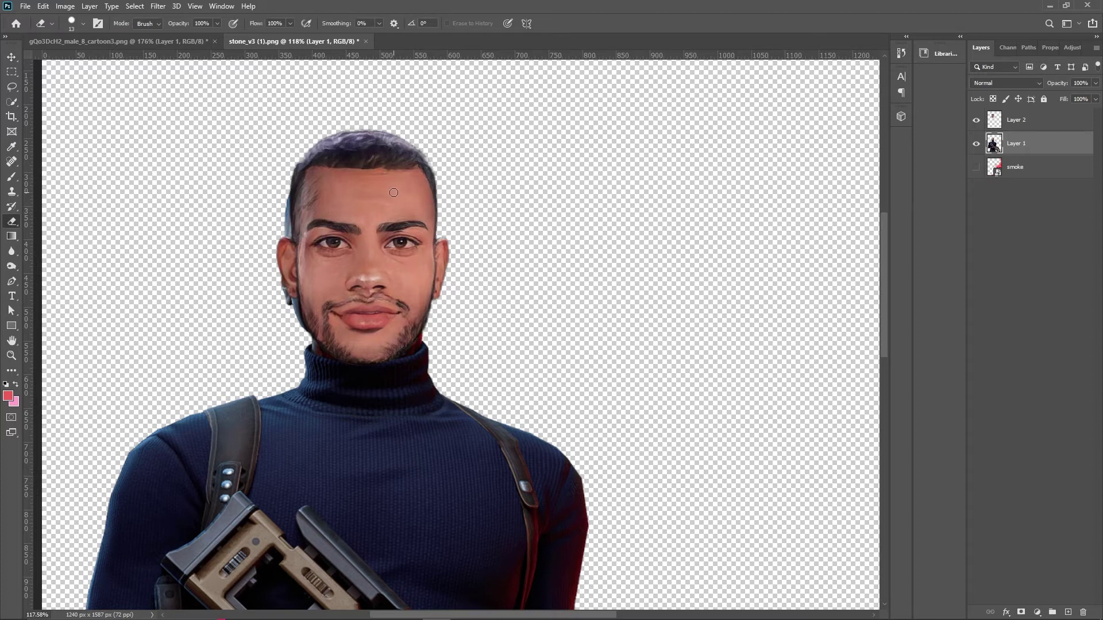
pyautogui.press(']')
pyautogui.press(']')
pyautogui.press(']')
pyautogui.moveTo(290, 187)
pyautogui.mouseDown()
pyautogui.moveTo(286, 249)
pyautogui.moveTo(298, 304)
pyautogui.mouseUp()
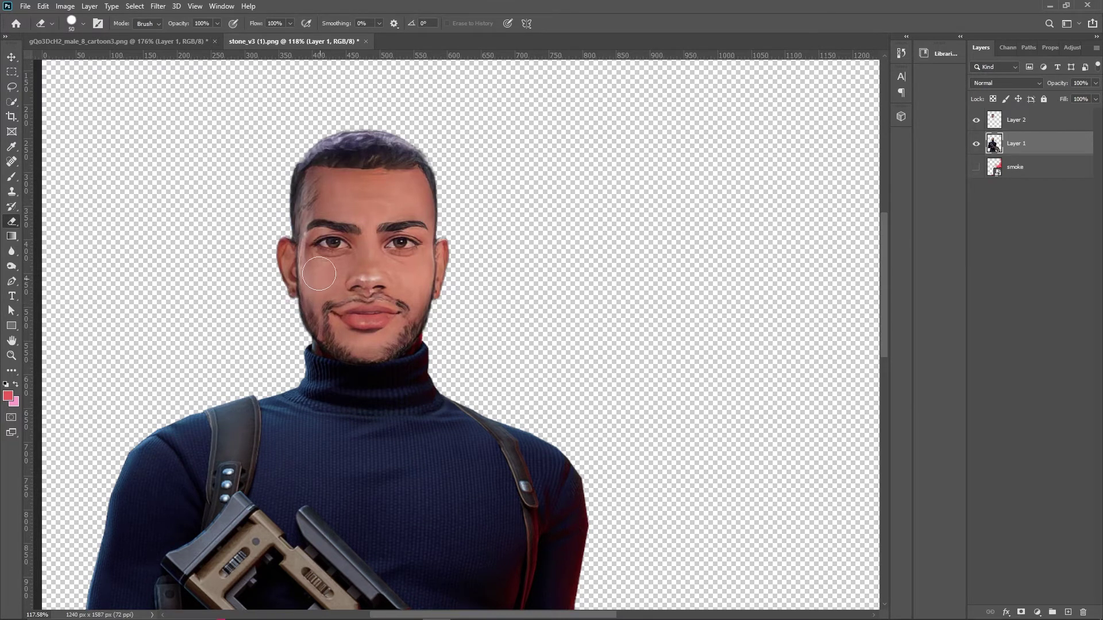
pyautogui.moveTo(328, 143); pyautogui.dragTo(372, 123)
# Step: Fit the image on screen and merge Layer 2 with Layer 1
pyautogui.rightClick(435, 142)
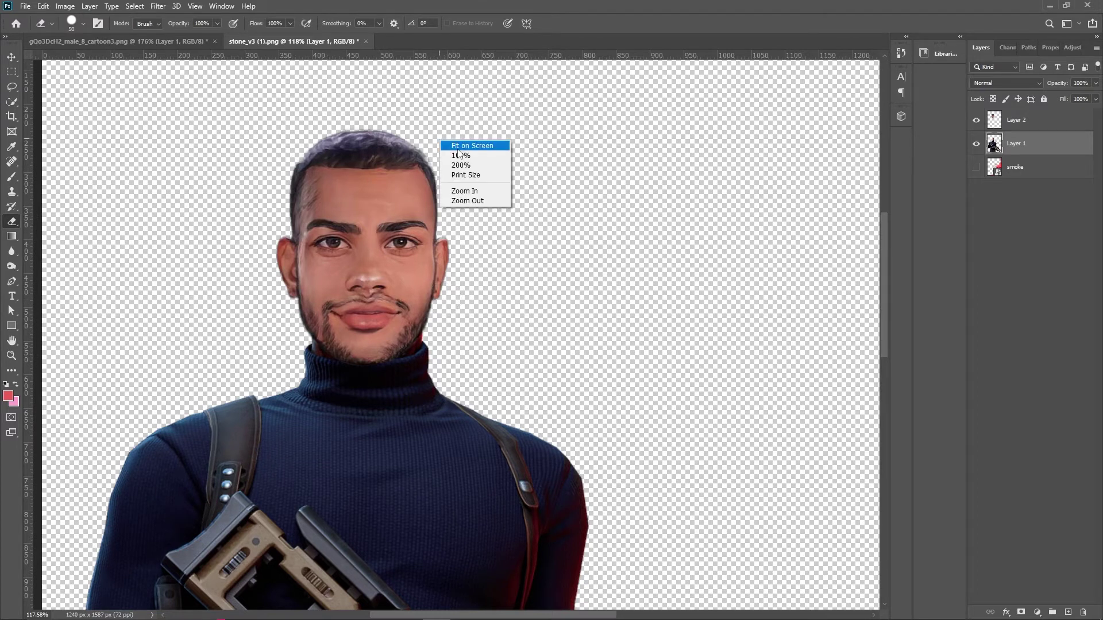
pyautogui.click(457, 146)
pyautogui.press('v')
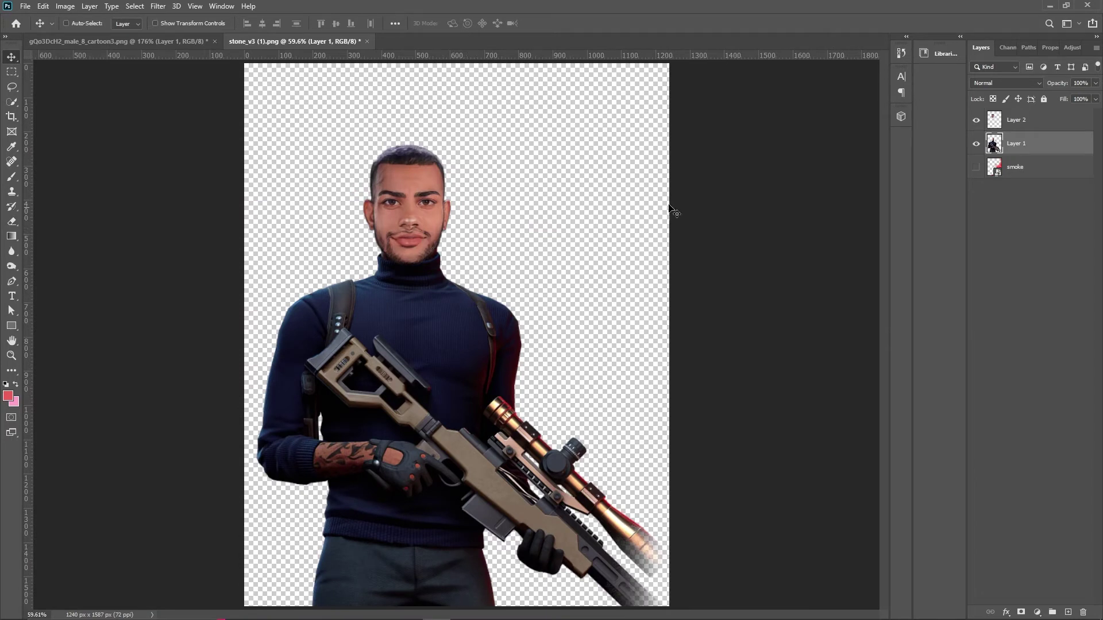
pyautogui.keyDown('ctrl'); pyautogui.click(1044, 118); pyautogui.keyUp('ctrl')
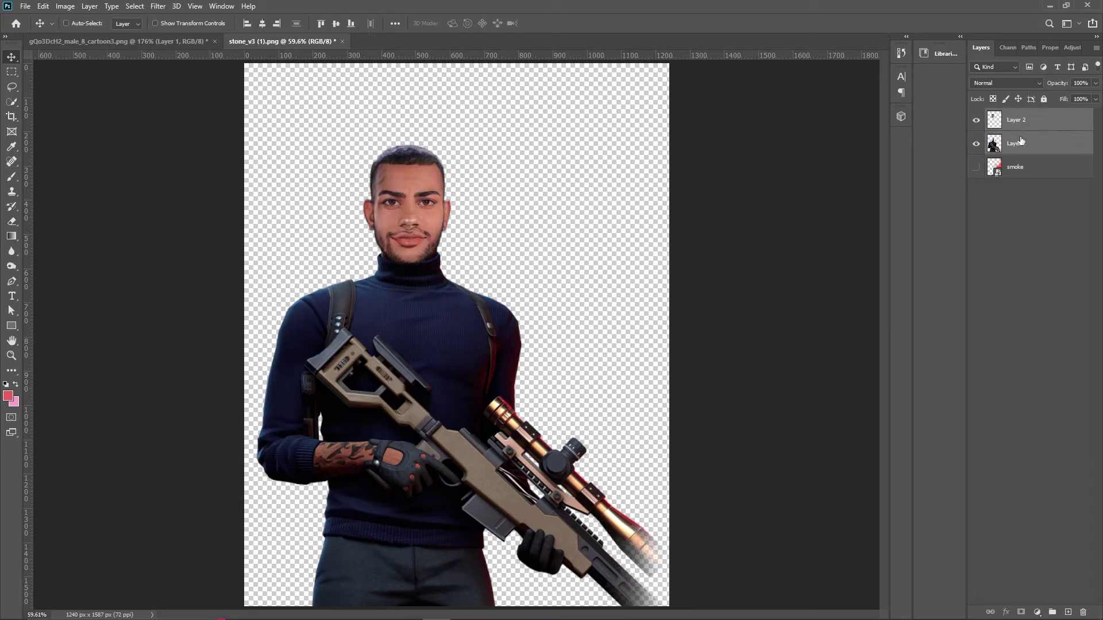
pyautogui.hotkey('ctrl', 'e')
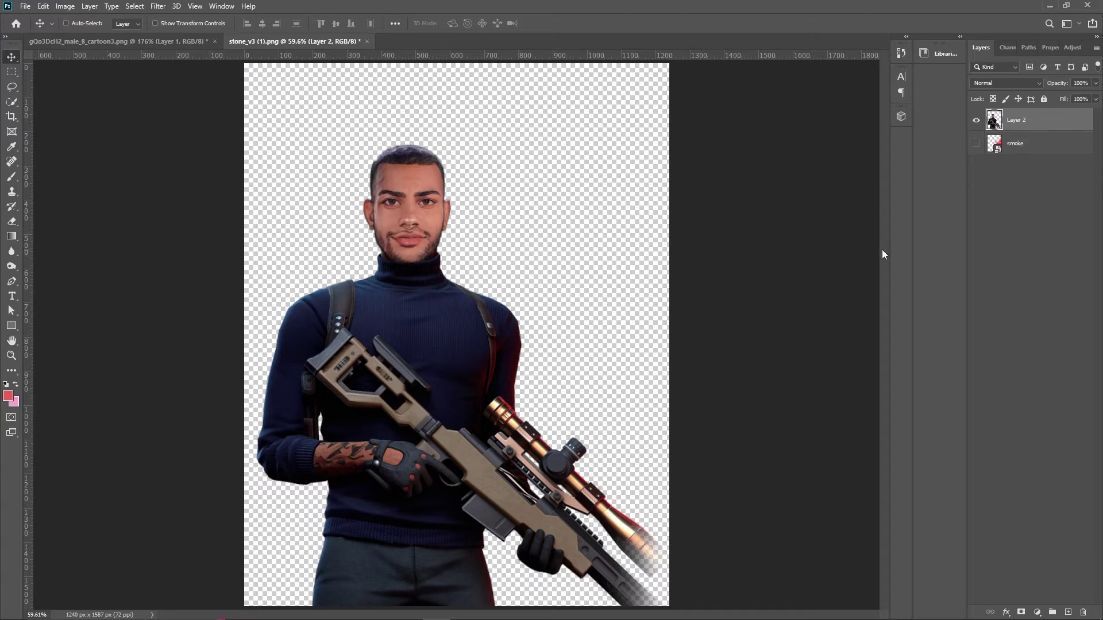
# Step: Show the red smoke layer, shift it left, and move the sniper about 84 px right
pyautogui.moveTo(502, 322); pyautogui.dragTo(660, 233)
pyautogui.hotkey('ctrl', 'z')
pyautogui.click(976, 145)
pyautogui.moveTo(584, 329); pyautogui.dragTo(572, 346)
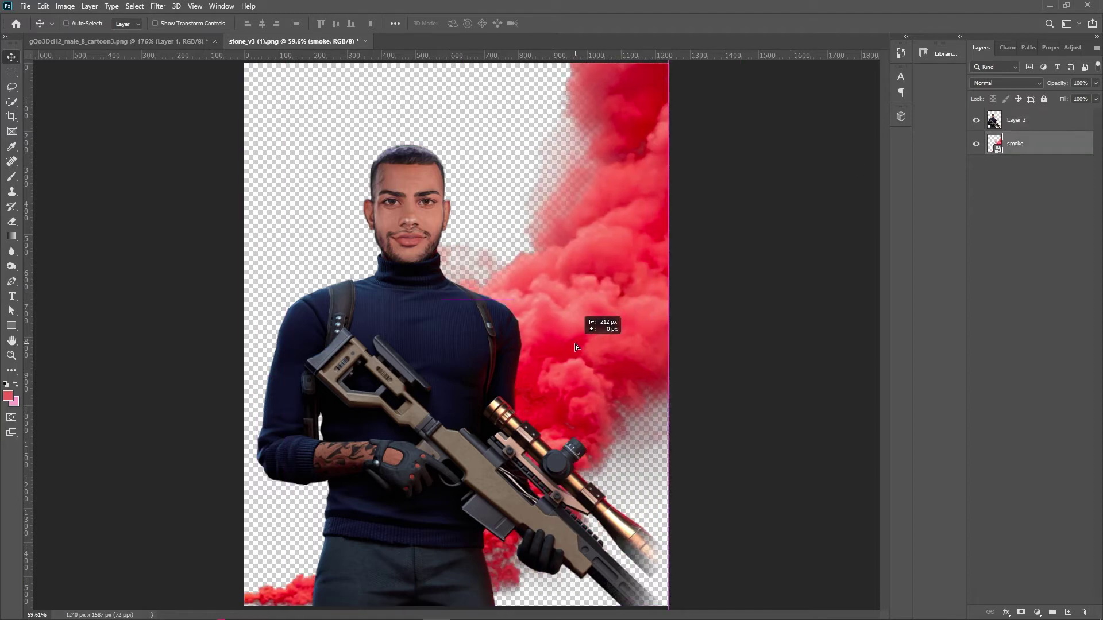
pyautogui.keyDown('ctrl'); pyautogui.click(434, 352); pyautogui.keyUp('ctrl')
pyautogui.moveTo(425, 348); pyautogui.dragTo(473, 348)
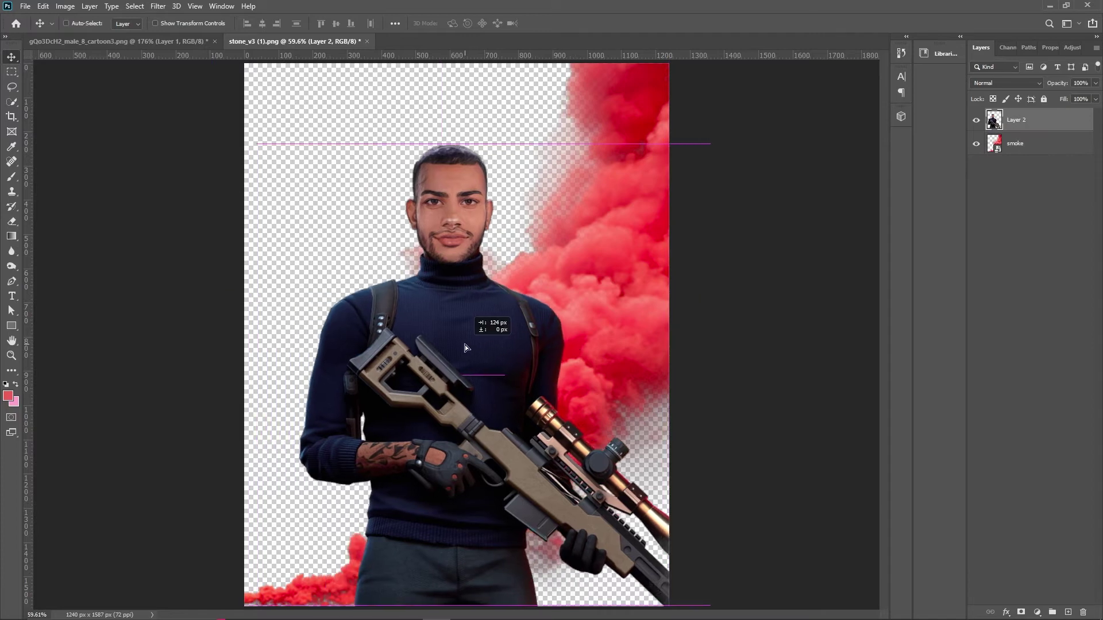
# Step: Enlarge the canvas with the Crop tool and shift the red smoke further left
pyautogui.press('c')
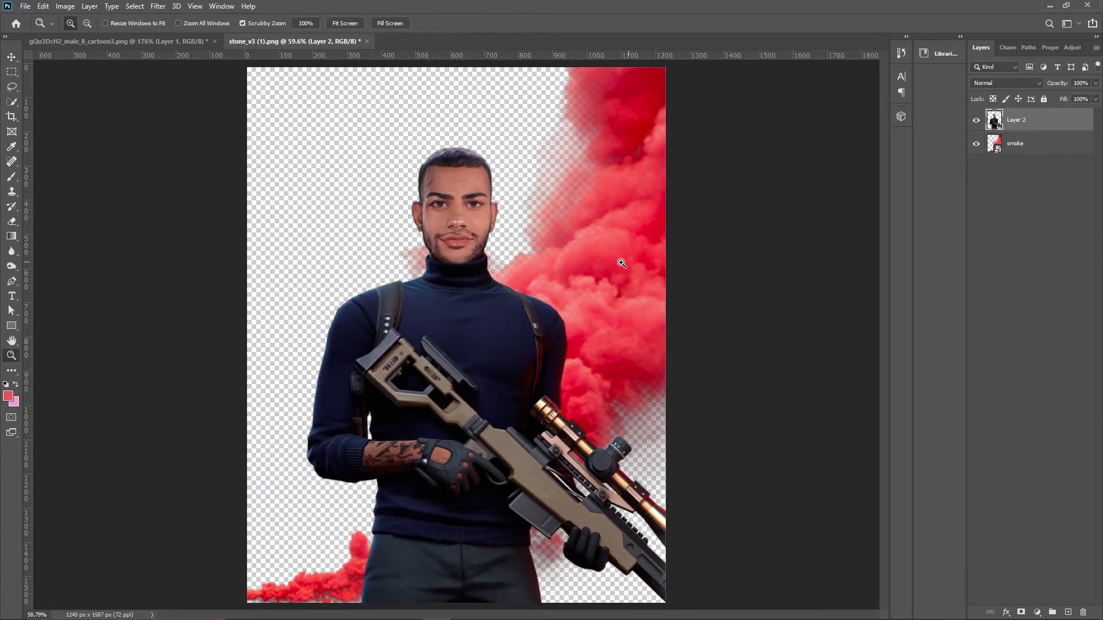
pyautogui.moveTo(662, 68); pyautogui.dragTo(609, 92)
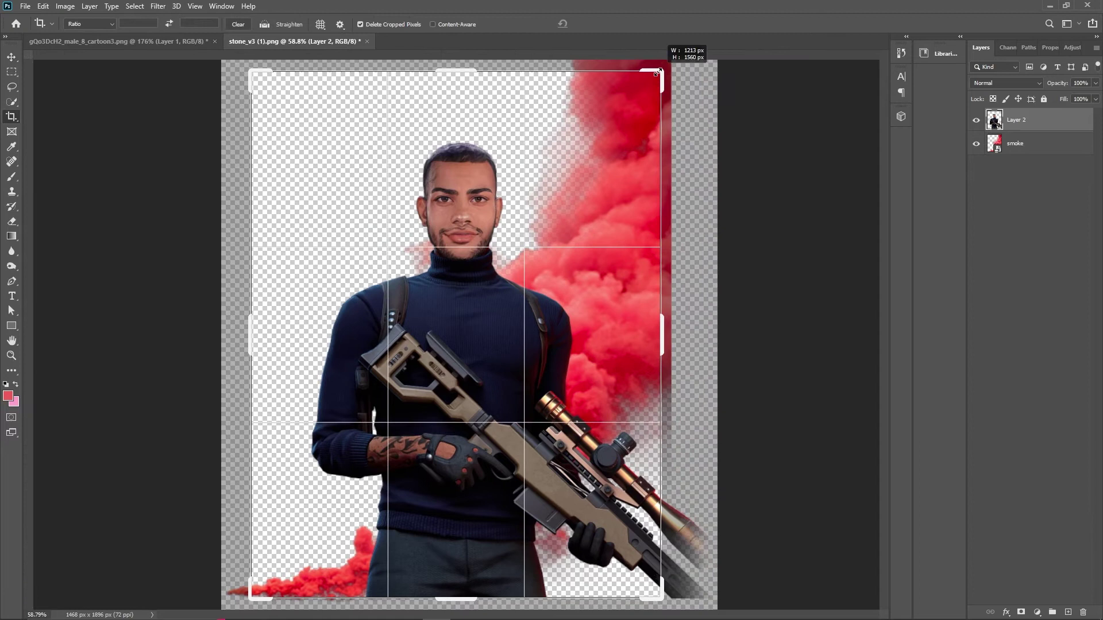
pyautogui.press('Return')
pyautogui.press('v')
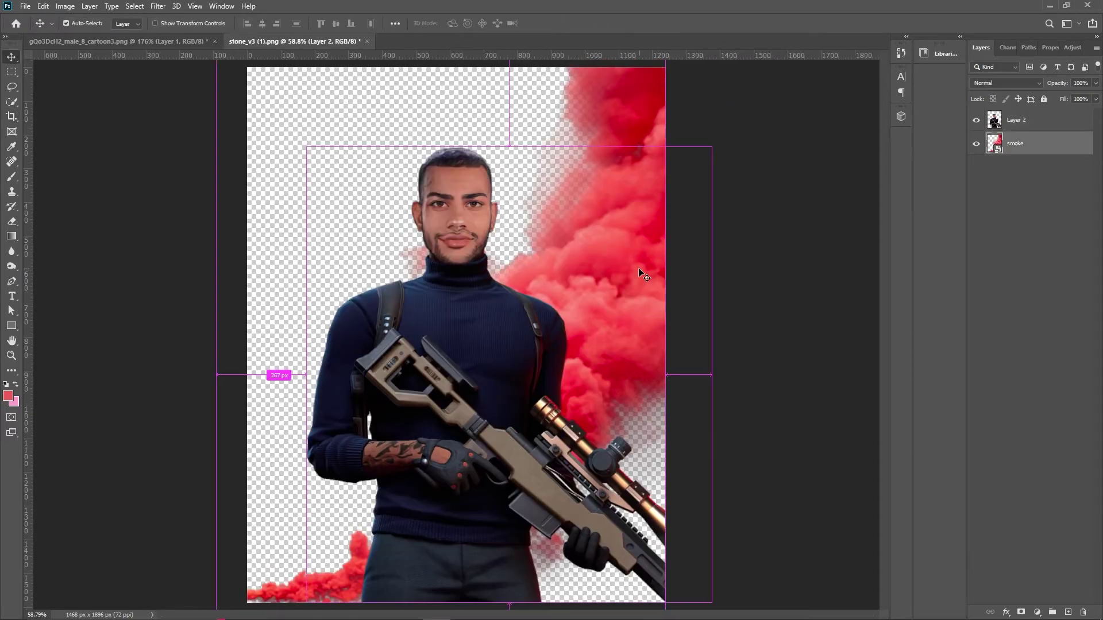
pyautogui.moveTo(638, 268); pyautogui.dragTo(607, 291)
# Step: Extend the canvas's top-right corner and move the sniper about 74 px left
pyautogui.press('c')
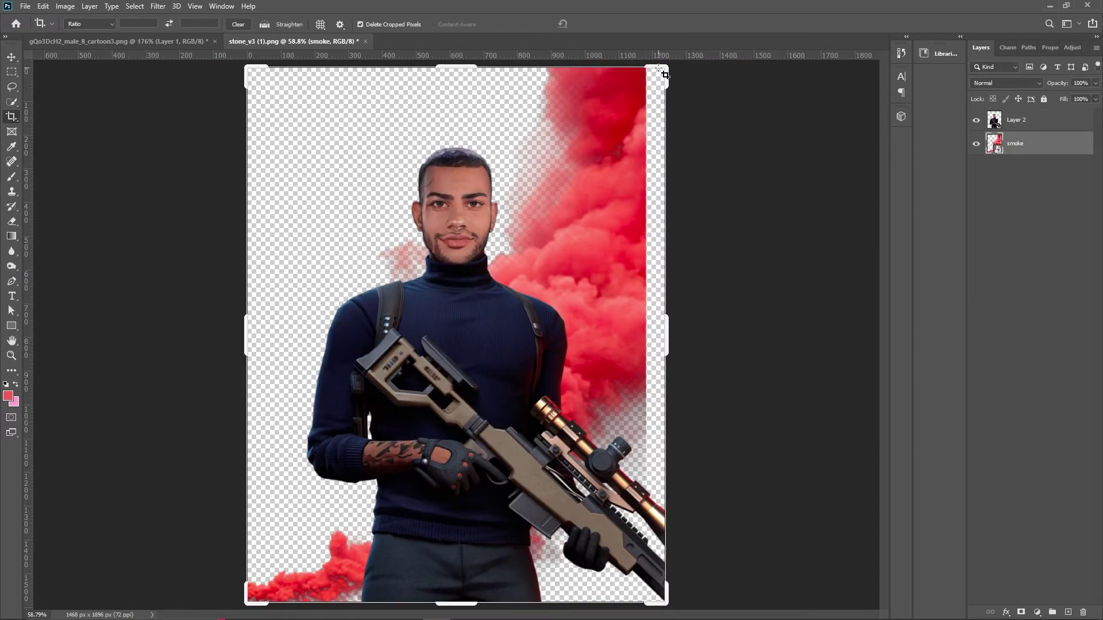
pyautogui.moveTo(664, 67); pyautogui.dragTo(658, 69)
pyautogui.press('Return')
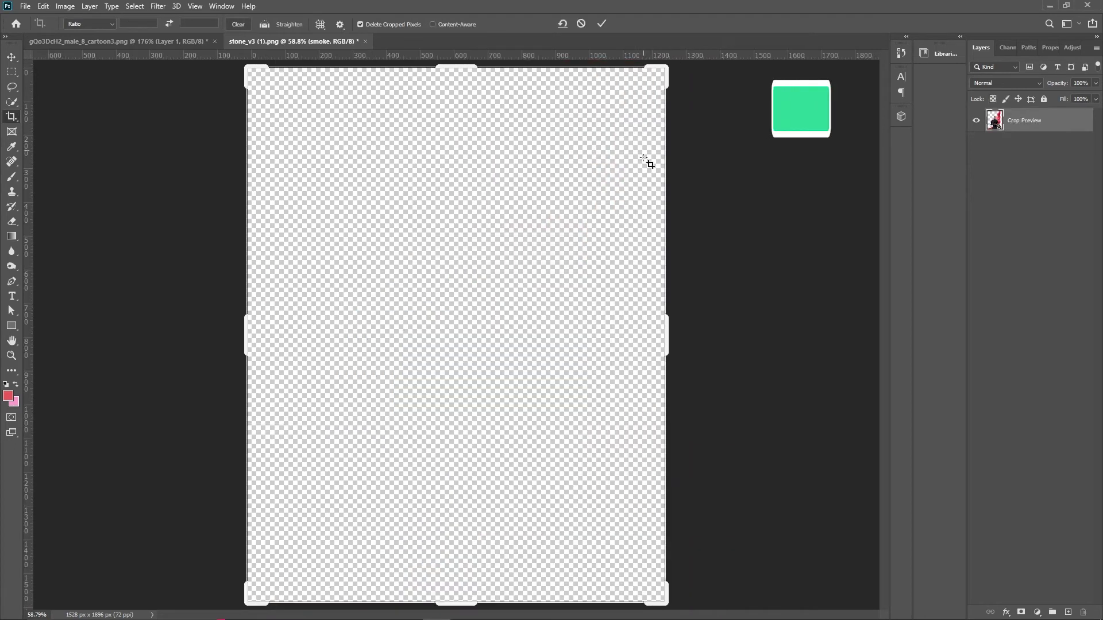
pyautogui.press('v')
pyautogui.moveTo(601, 496); pyautogui.dragTo(581, 495)
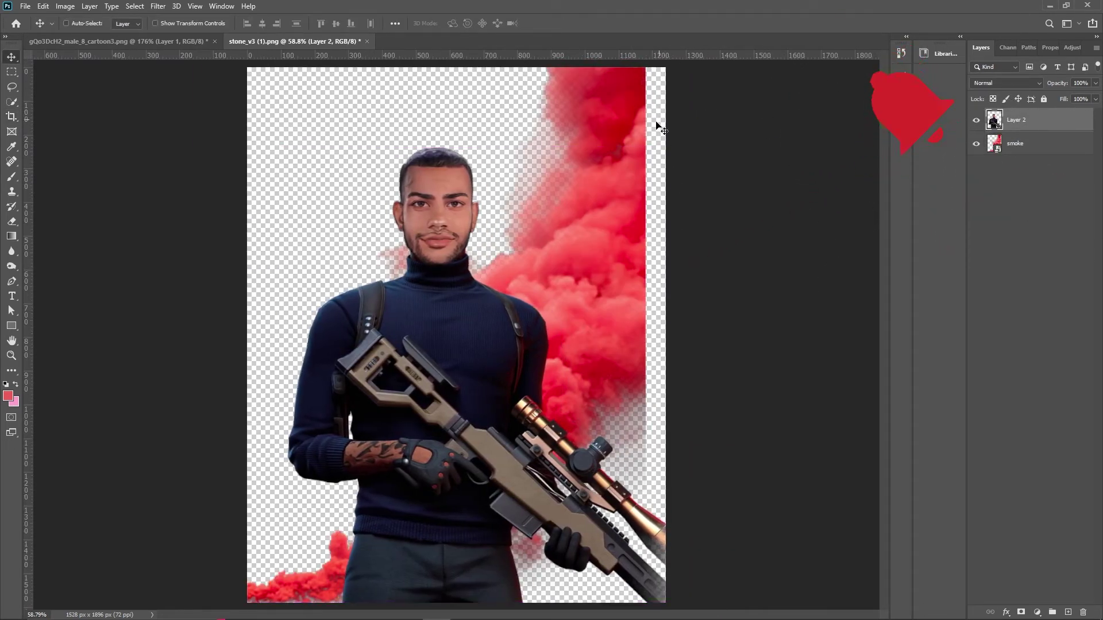
# Step: Pull the right canvas edge inward and nudge the red smoke right to fill it
pyautogui.press('c')
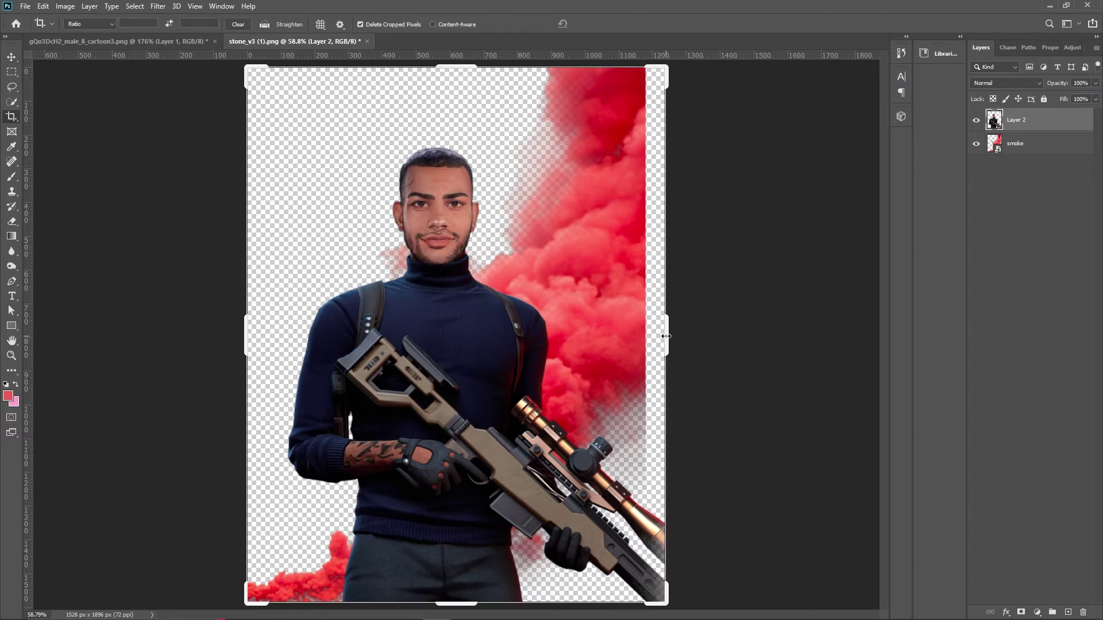
pyautogui.moveTo(666, 336); pyautogui.dragTo(647, 337)
pyautogui.press('Return')
pyautogui.press('v')
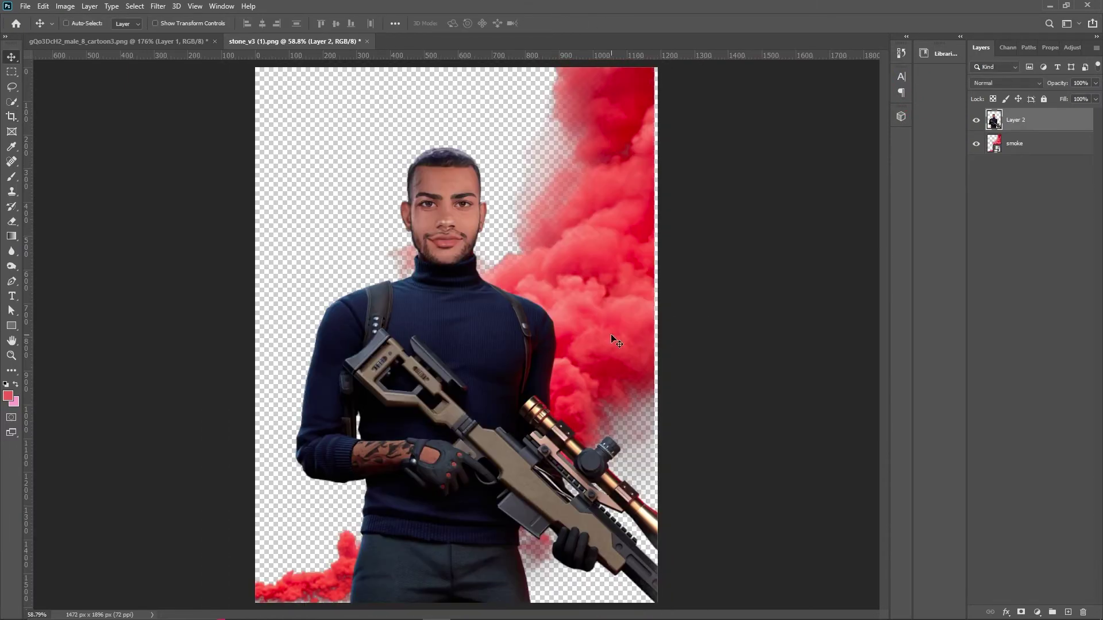
pyautogui.keyDown('ctrl'); pyautogui.click(611, 339); pyautogui.keyUp('ctrl')
pyautogui.hotkey('shift', 'Right')
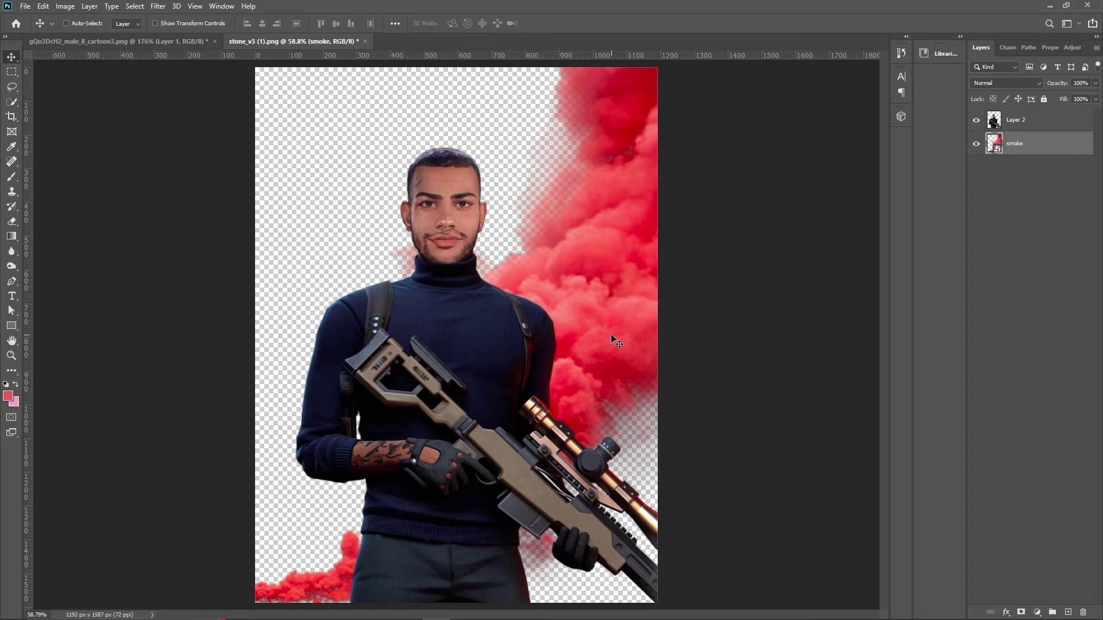
# Step: Fit the canvas on screen, try repositioning the red smoke, then undo that move
pyautogui.rightClick(627, 299)
pyautogui.click(640, 301)
pyautogui.moveTo(435, 230)
pyautogui.mouseDown()
pyautogui.moveTo(628, 199)
pyautogui.moveTo(628, 177)
pyautogui.mouseUp()
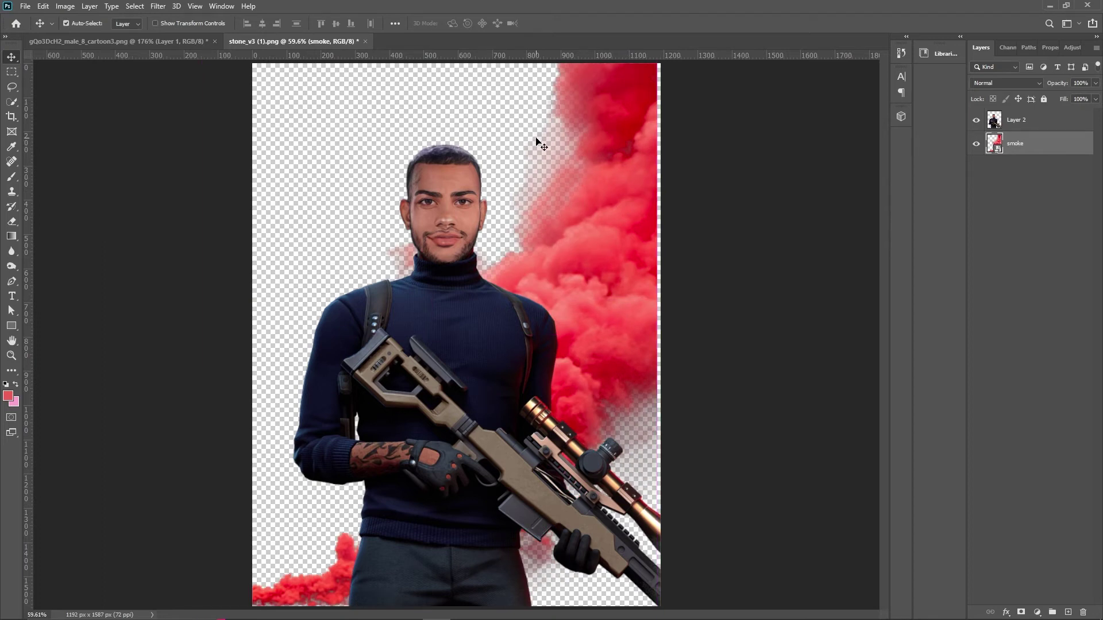
pyautogui.hotkey('ctrl', 'z')
# Step: Crop the canvas to its final 1192 × 1460 px size and fit it on screen
pyautogui.press('c')
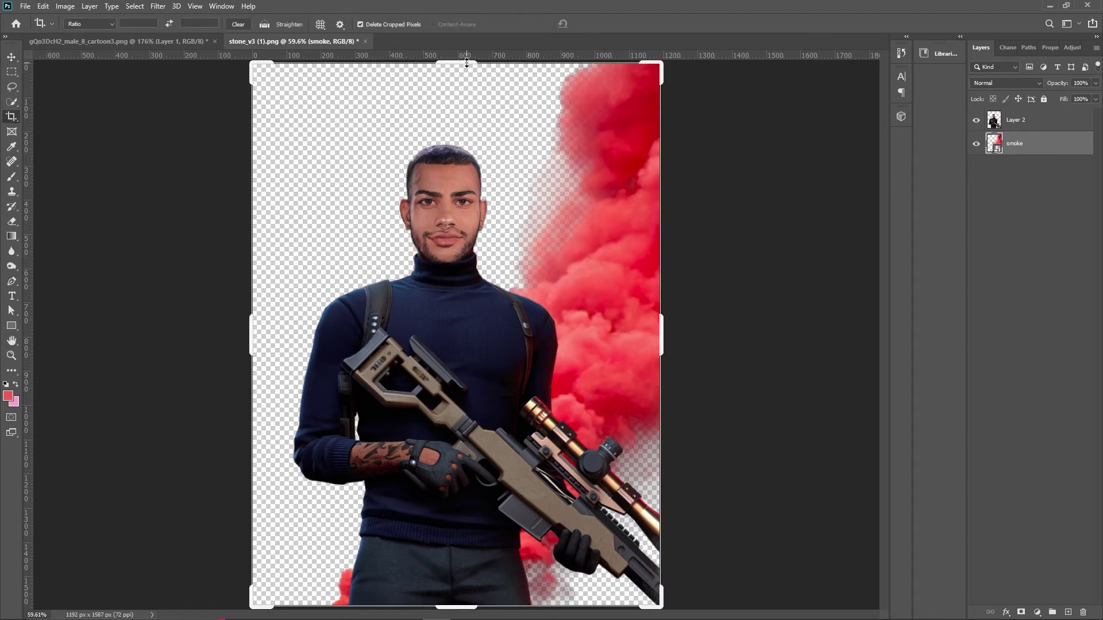
pyautogui.moveTo(466, 64); pyautogui.dragTo(468, 86)
pyautogui.press('Return')
pyautogui.rightClick(506, 241)
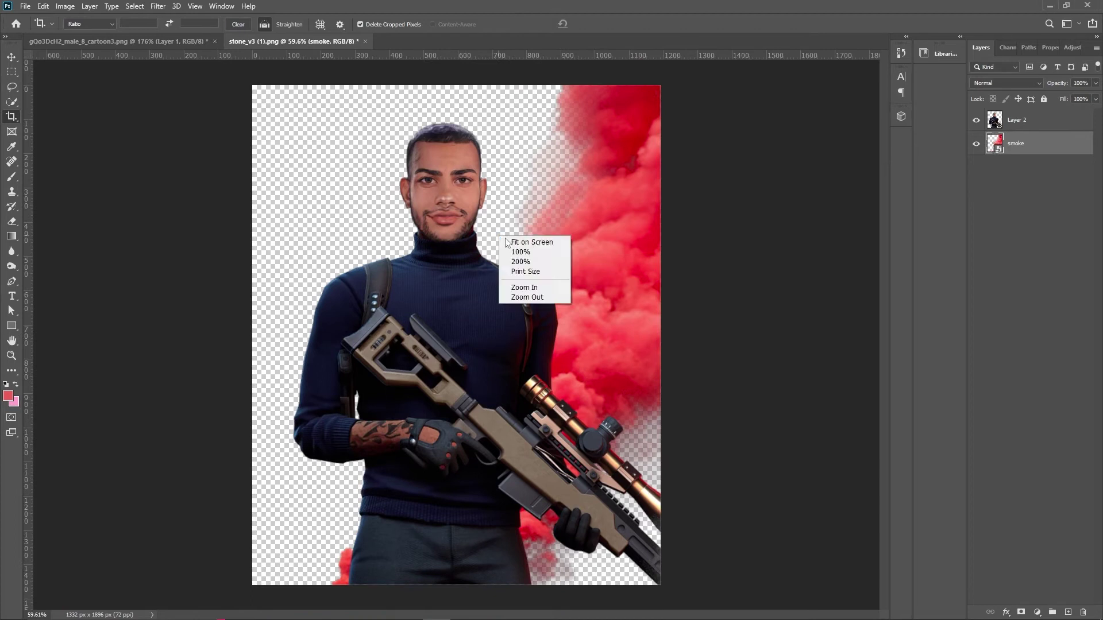
pyautogui.click(507, 242)
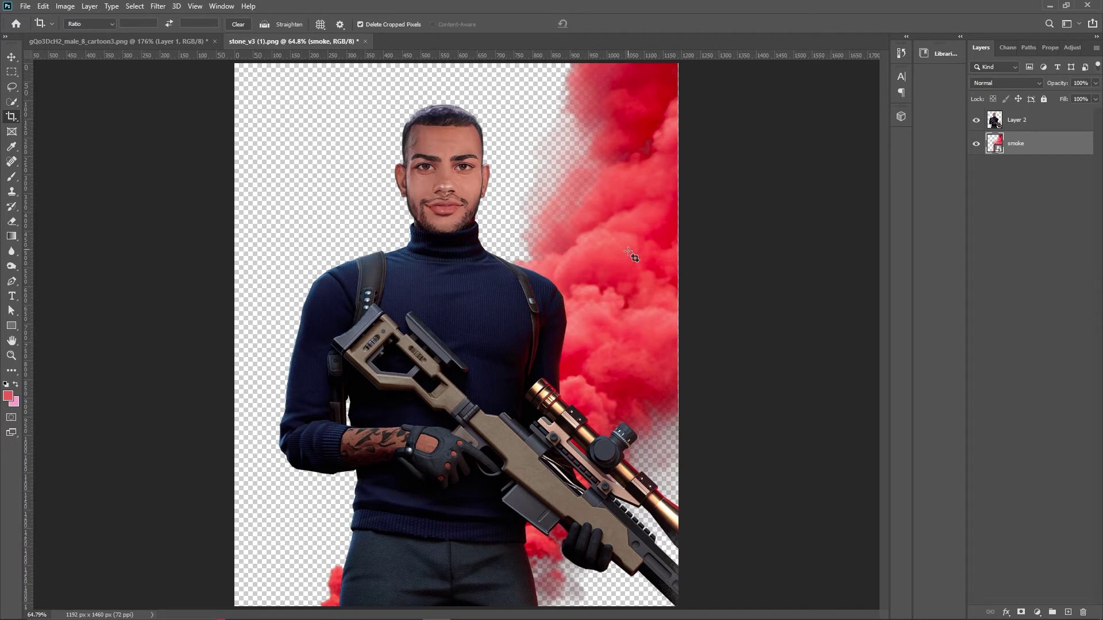
pyautogui.press('v')
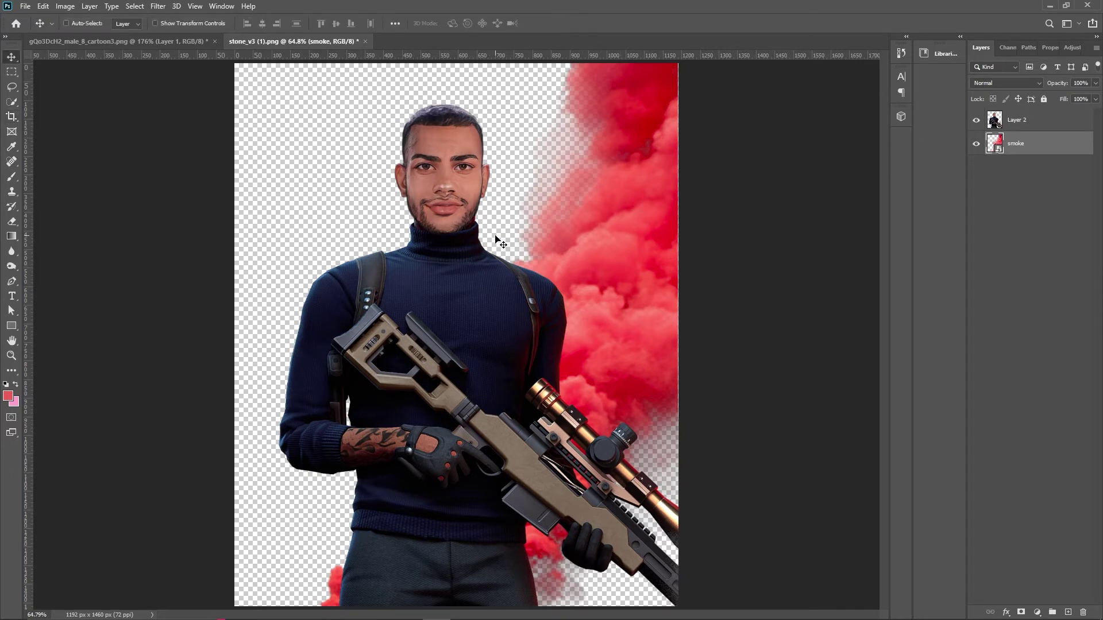
pyautogui.hotkey('alt', 'Tab')
# Step: Replace the Google Images query with a search for 'pubg logo png'
pyautogui.click(560, 328)
pyautogui.scroll(5, 164, 110)
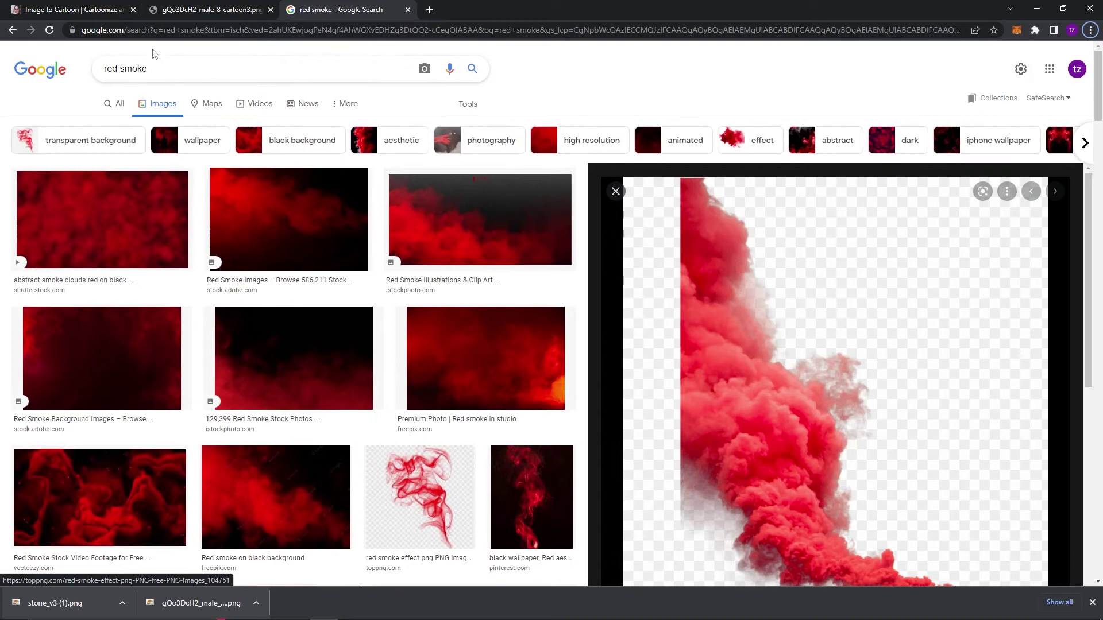
pyautogui.tripleClick(148, 67)
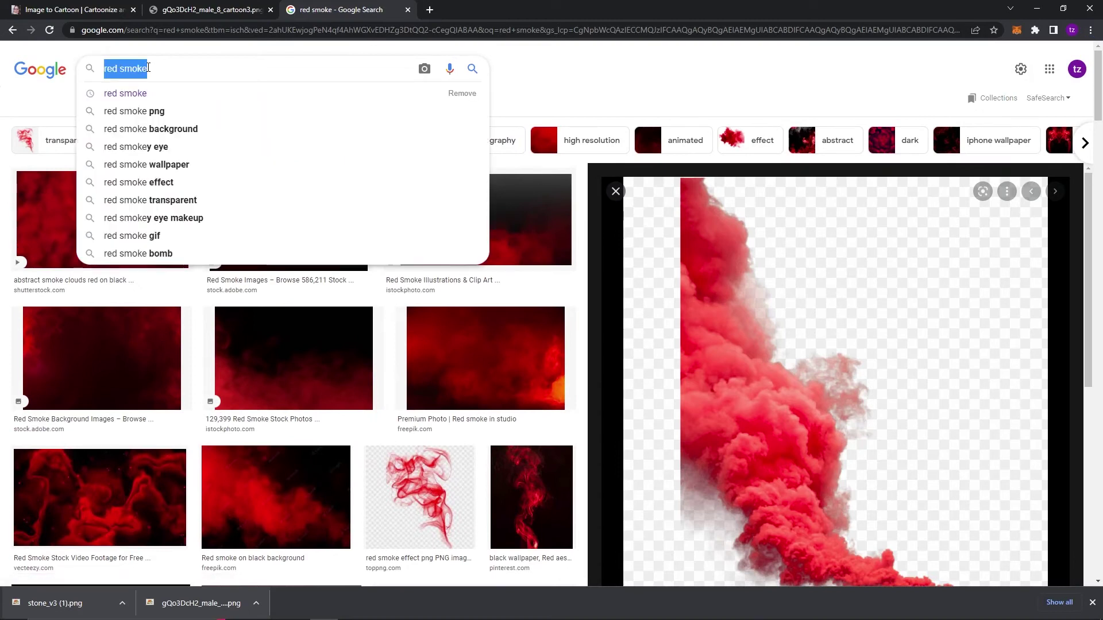
pyautogui.write('punb')
pyautogui.press('BackSpace')
pyautogui.press('BackSpace')
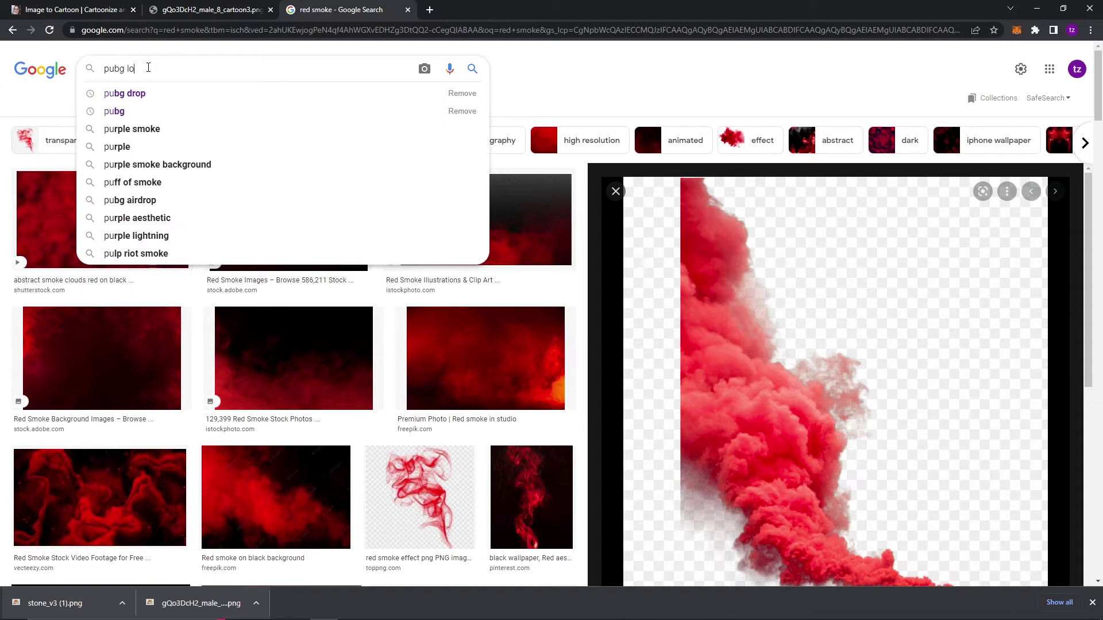
pyautogui.write('go')
pyautogui.press('Down')
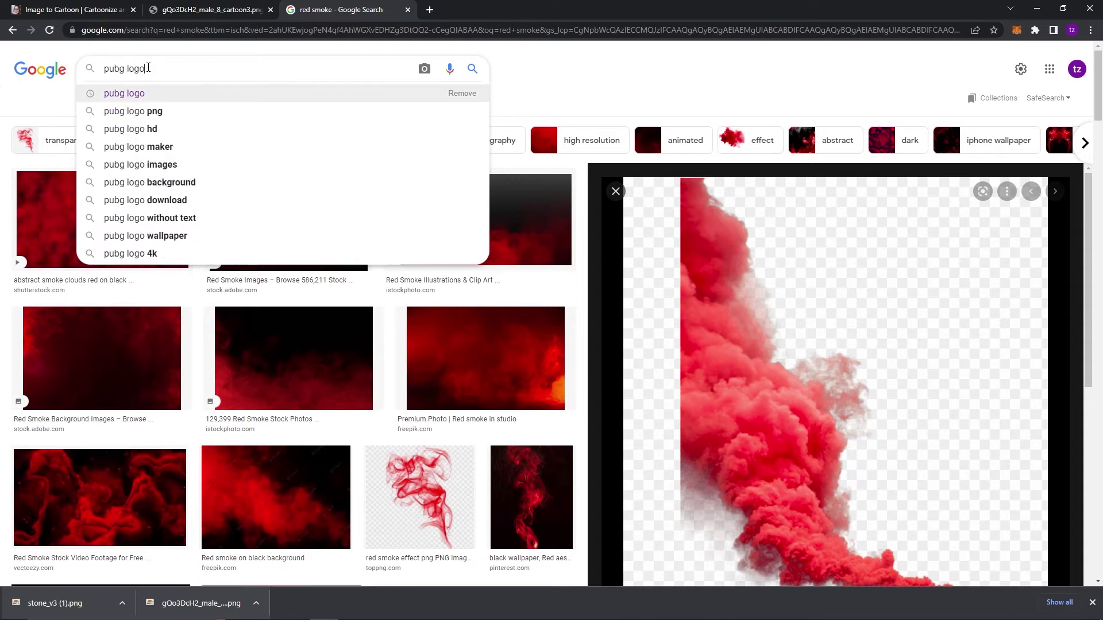
pyautogui.press('Down')
pyautogui.press('Return')
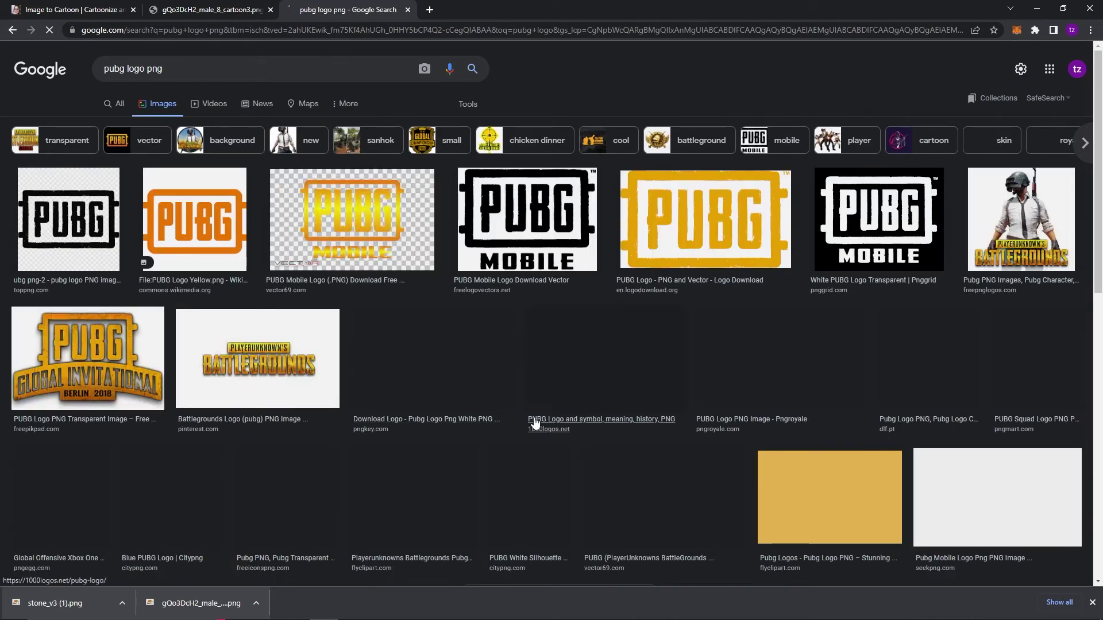
# Step: Save the Battlegrounds logo image and drag the downloaded file into the poster
pyautogui.click(282, 355)
pyautogui.rightClick(751, 185)
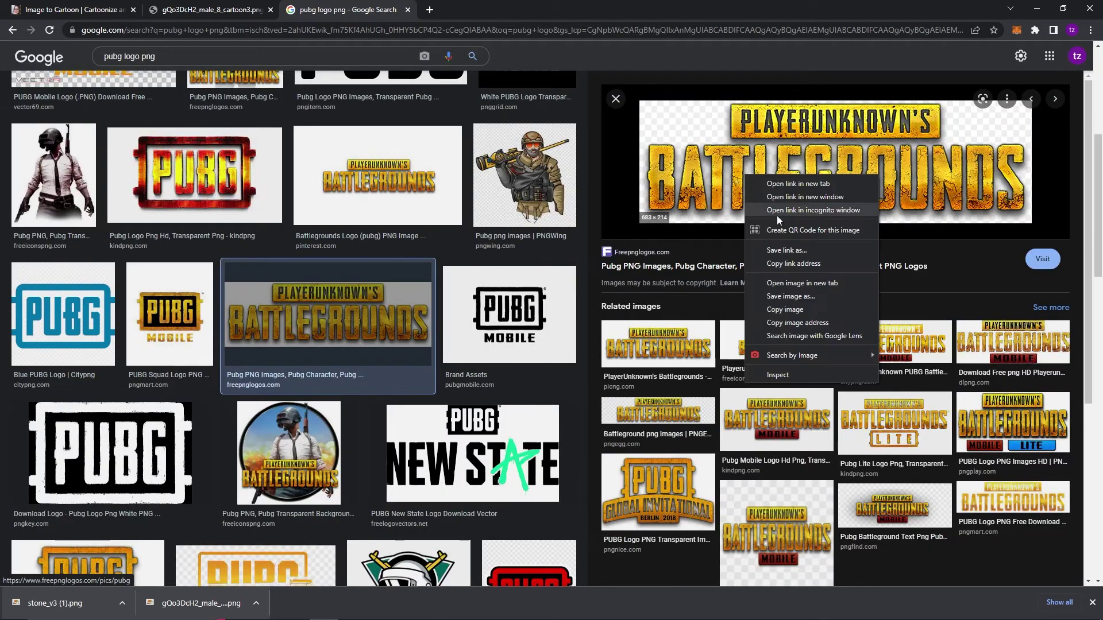
pyautogui.click(784, 304)
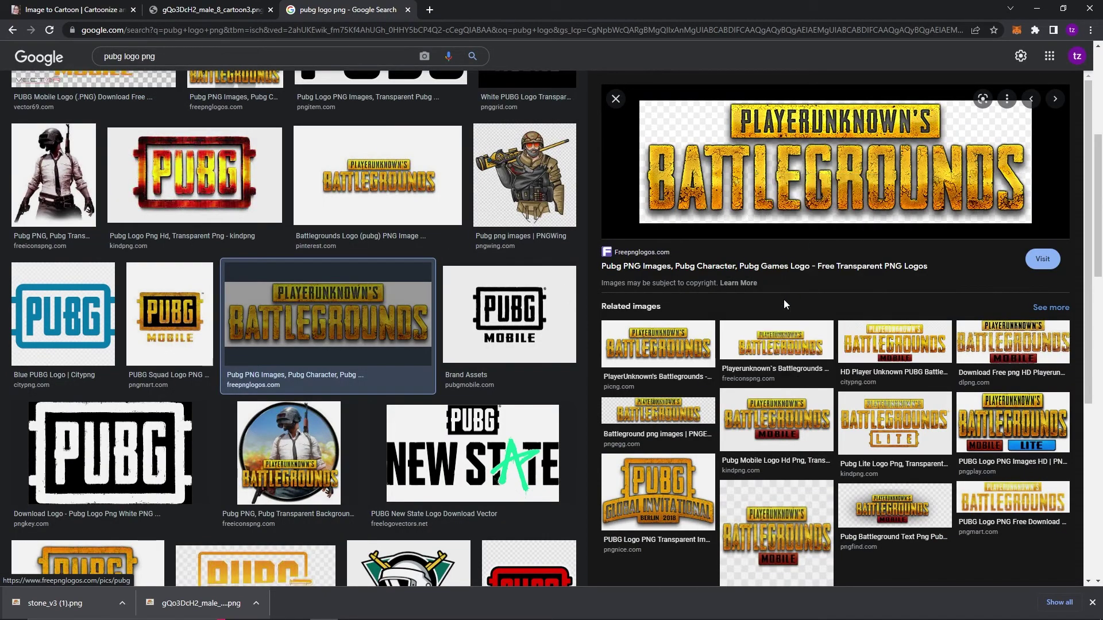
pyautogui.press('Return')
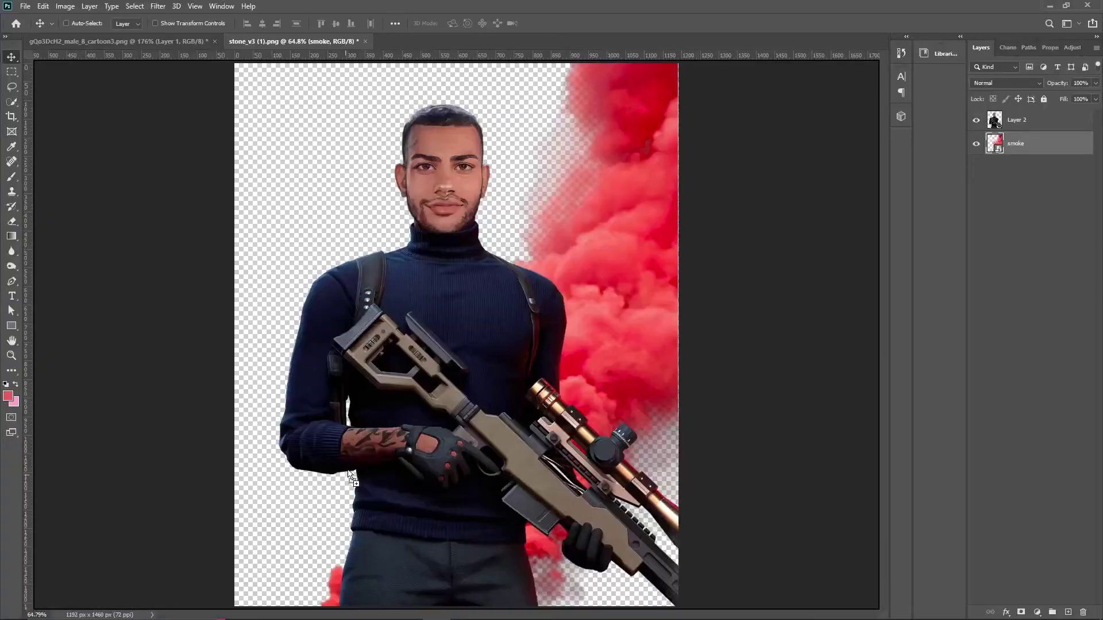
pyautogui.moveTo(98, 585); pyautogui.dragTo(416, 515)
# Step: Bring the logo layer to front, move it to the bottom, and centre it horizontally
pyautogui.press('Return')
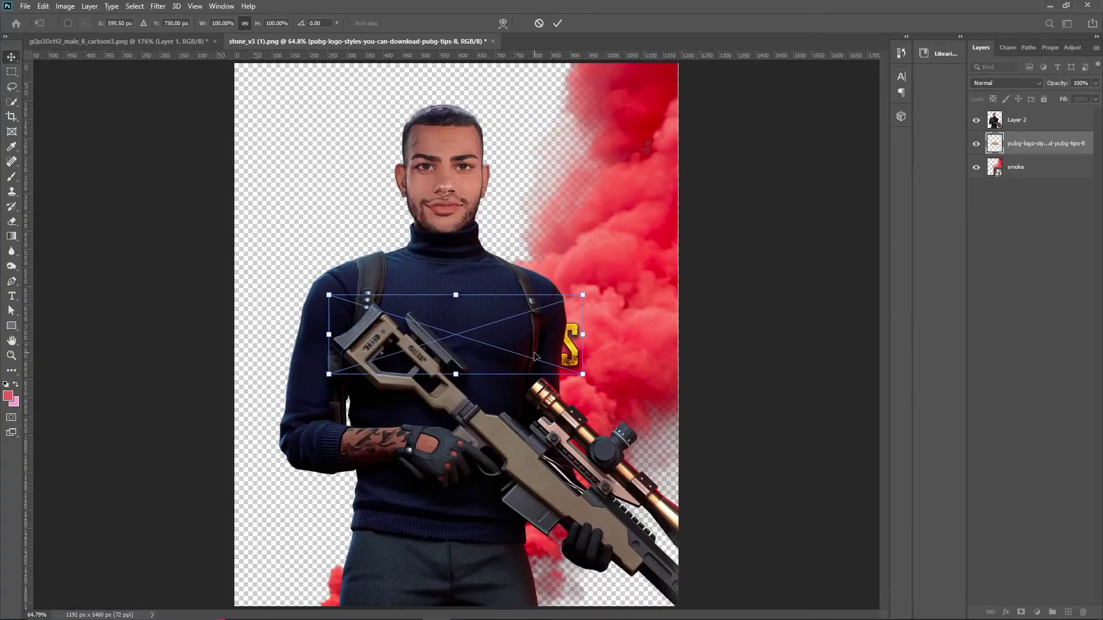
pyautogui.hotkey('ctrl', 'shift', ']')
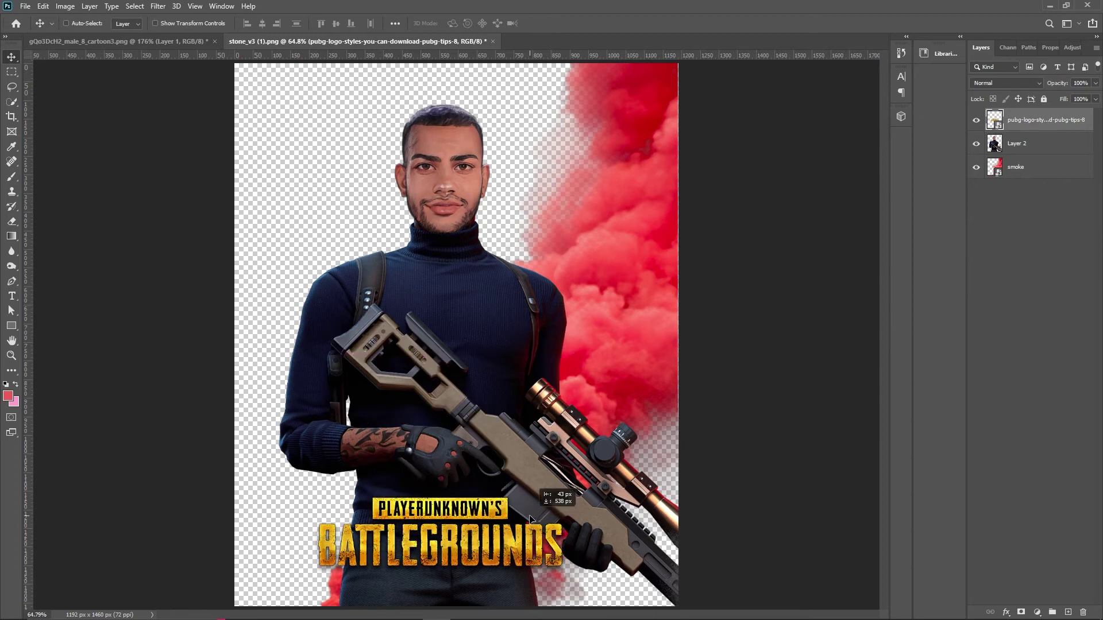
pyautogui.moveTo(548, 316); pyautogui.dragTo(538, 525)
pyautogui.hotkey('ctrl', 'a')
pyautogui.click(269, 25)
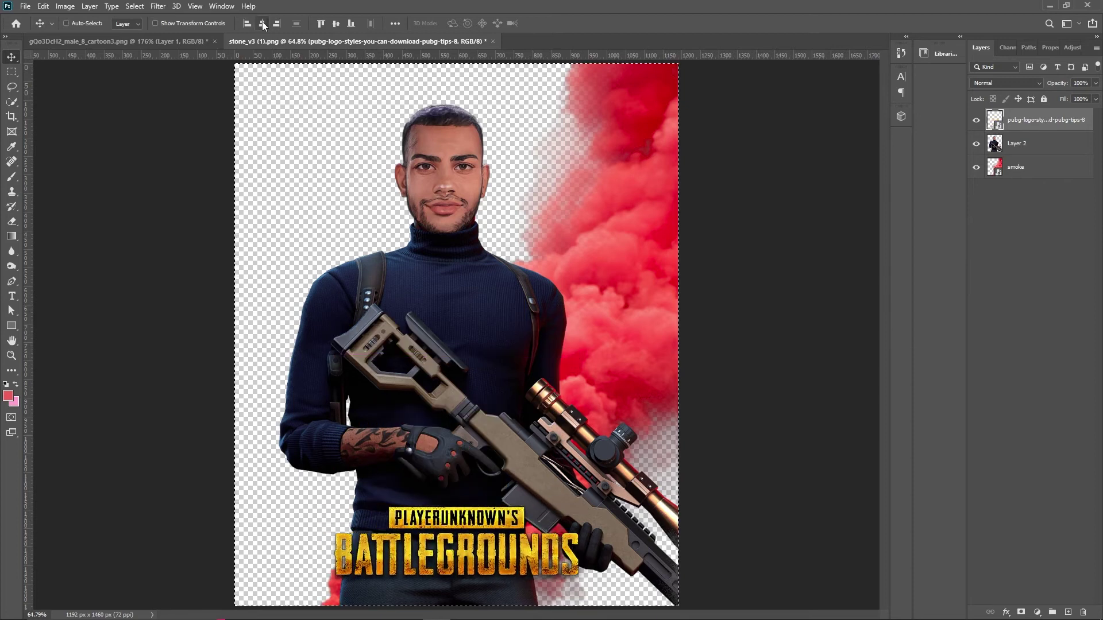
pyautogui.rightClick(572, 364)
pyautogui.click(581, 369)
pyautogui.moveTo(598, 406); pyautogui.dragTo(598, 406)
# Step: Fit the poster on screen and make the red smoke layer active
pyautogui.rightClick(590, 356)
pyautogui.click(605, 366)
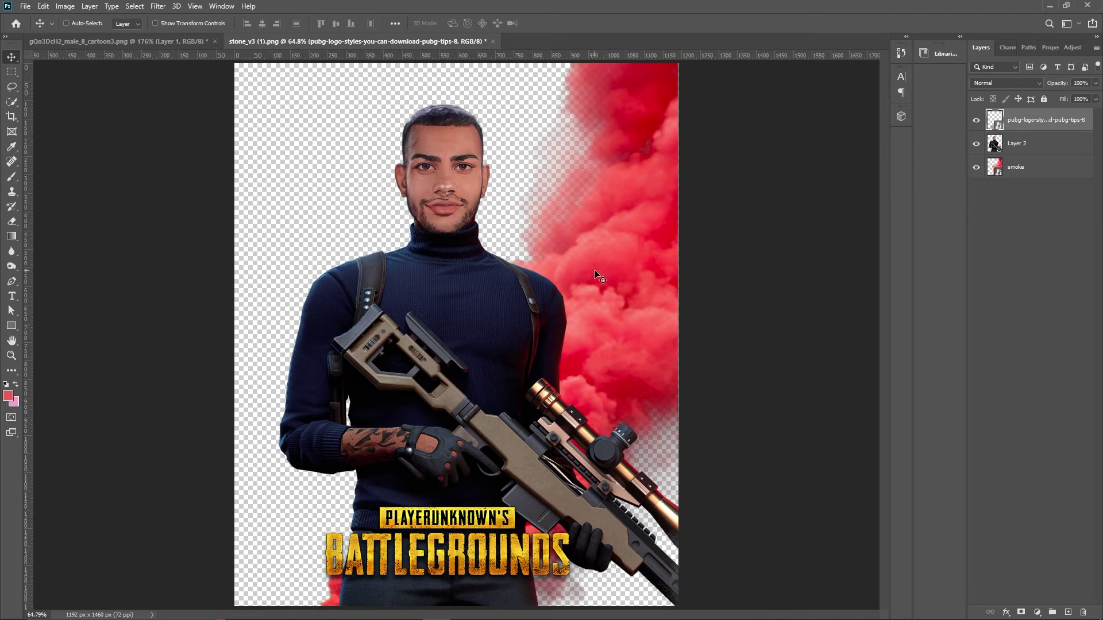
pyautogui.rightClick(579, 244)
pyautogui.click(603, 254)
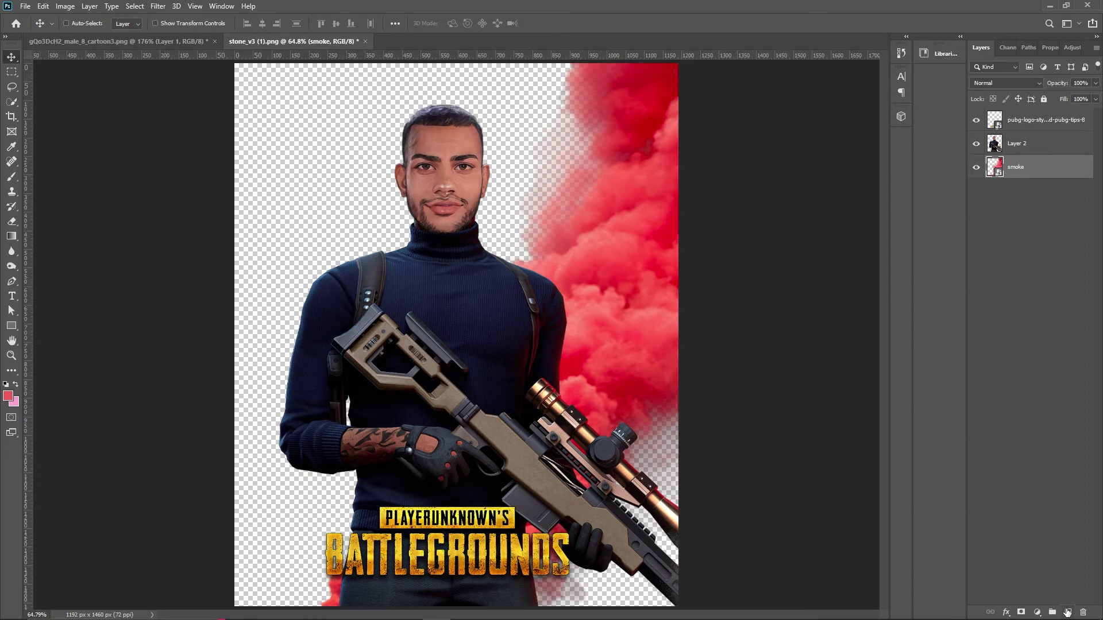
pyautogui.click(1037, 612)
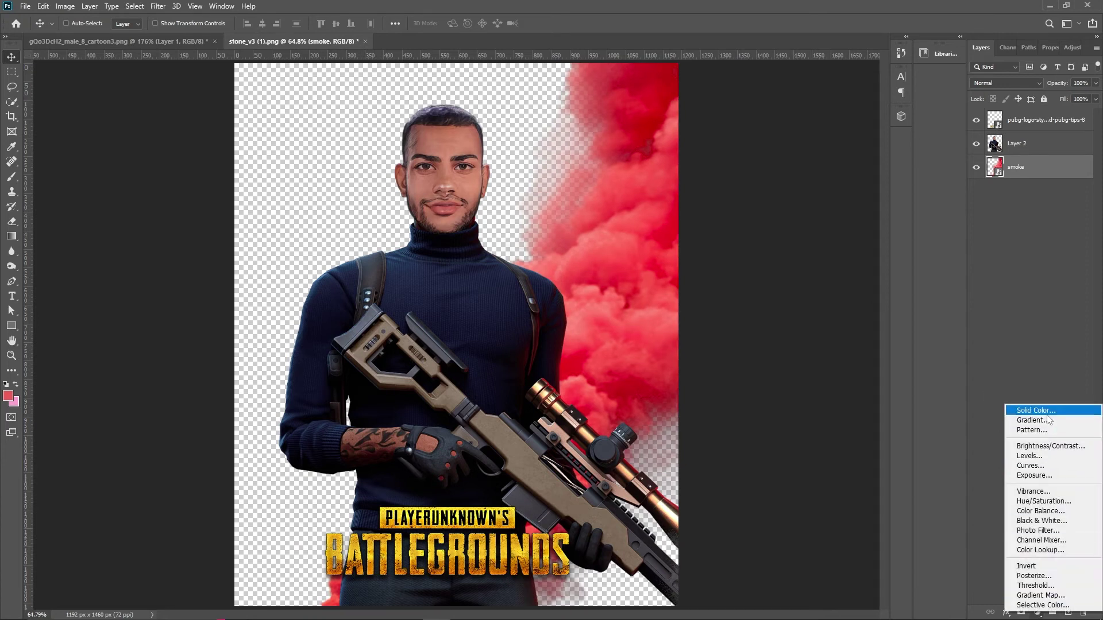
# Step: Add a Solid Color fill below the smoke, sampled from the logo yellow and lightened
pyautogui.click(1045, 409)
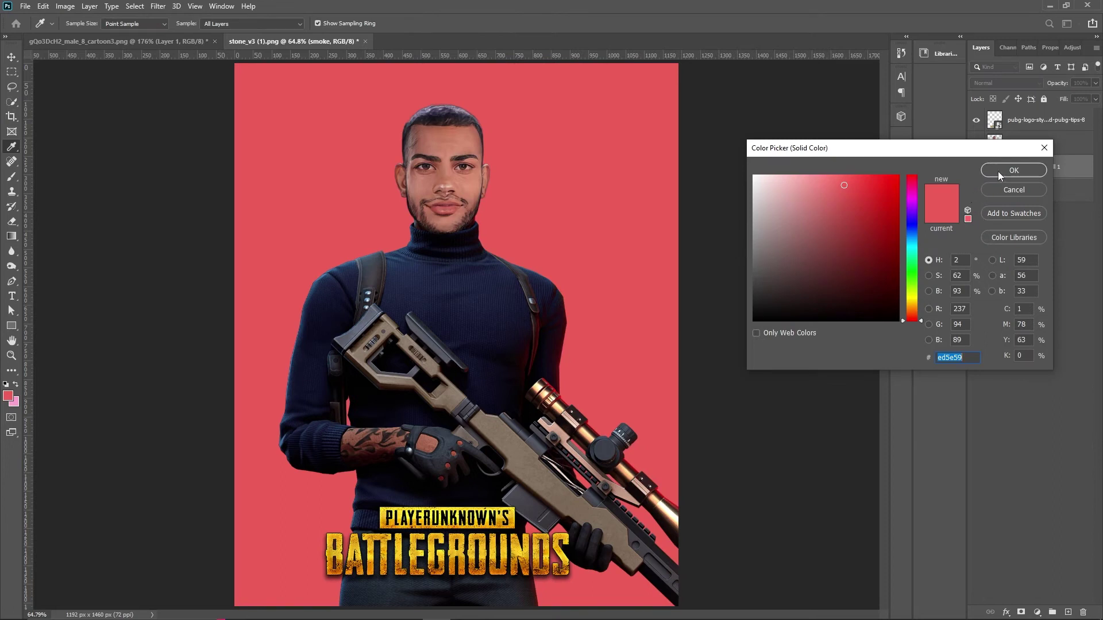
pyautogui.click(1014, 170)
pyautogui.moveTo(1040, 168); pyautogui.dragTo(1040, 204)
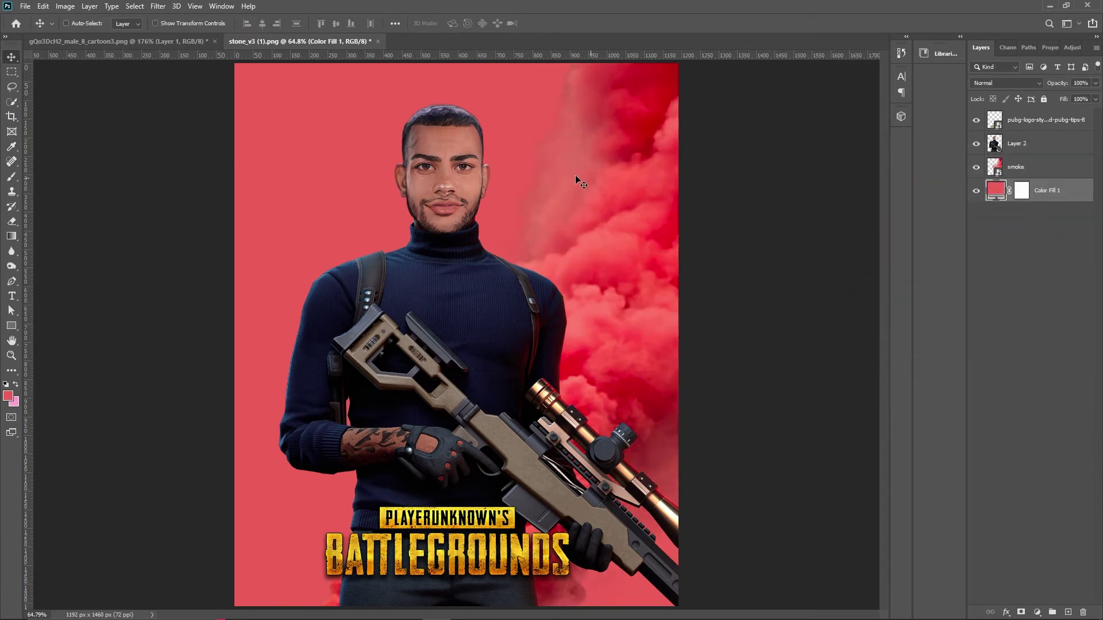
pyautogui.doubleClick(998, 190)
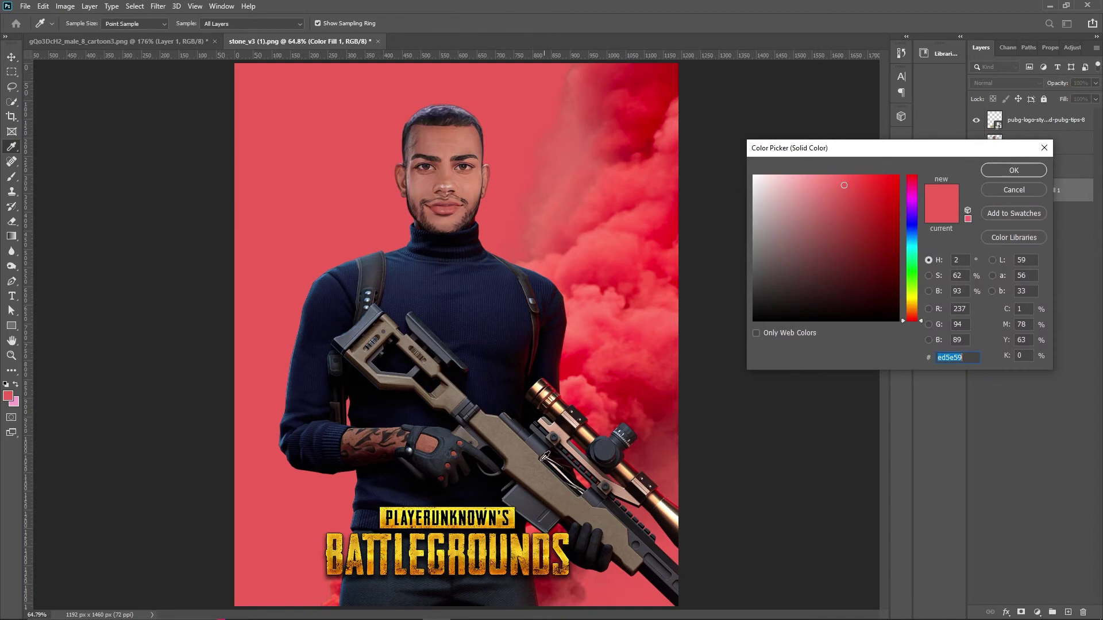
pyautogui.click(514, 517)
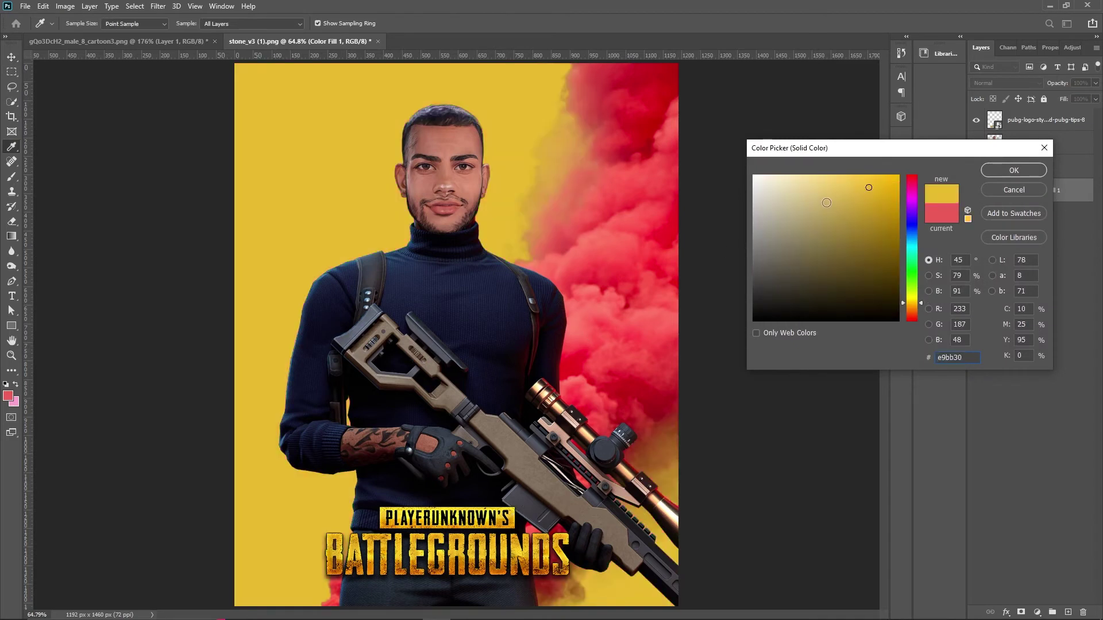
pyautogui.moveTo(868, 189); pyautogui.dragTo(799, 181)
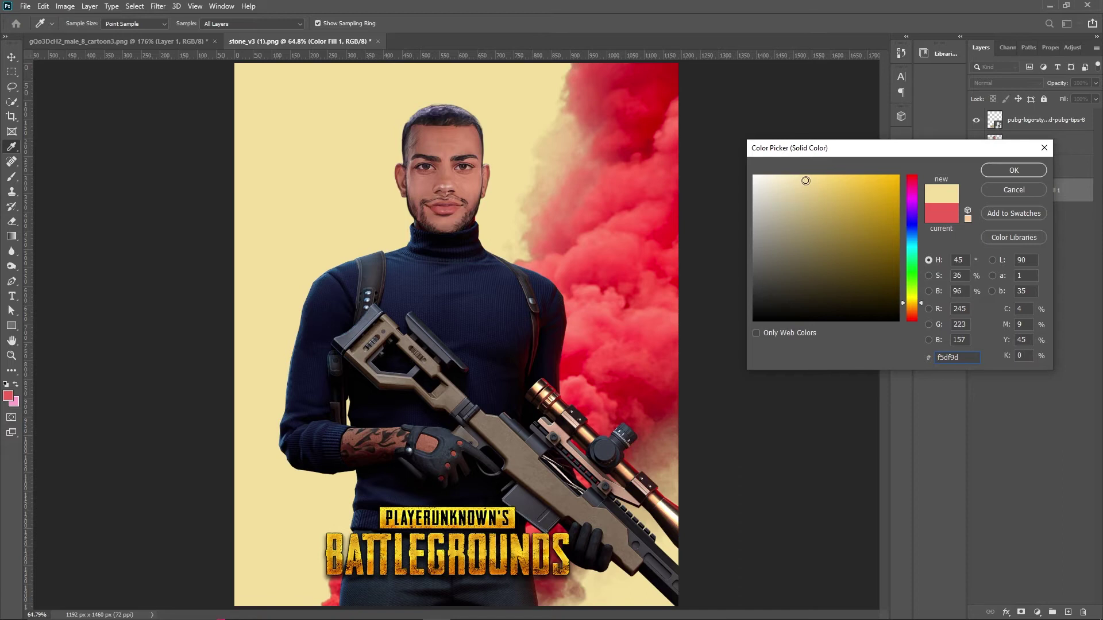
pyautogui.press('Return')
pyautogui.press('v')
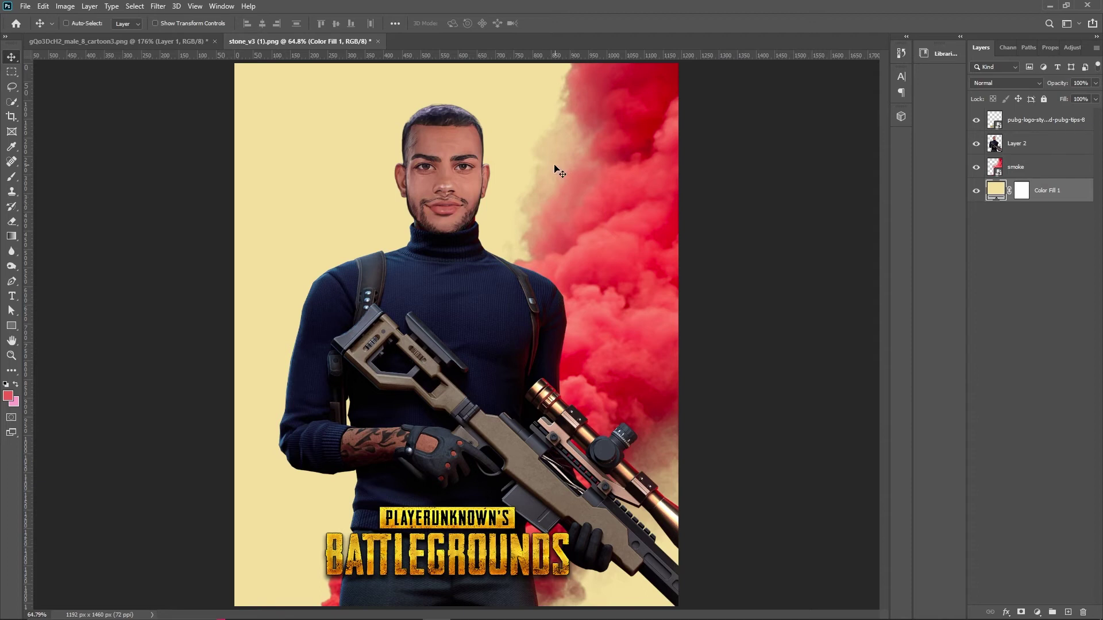
# Step: Add a 16 pt script text layer beside the sniper's head
pyautogui.press('t')
pyautogui.click(534, 194)
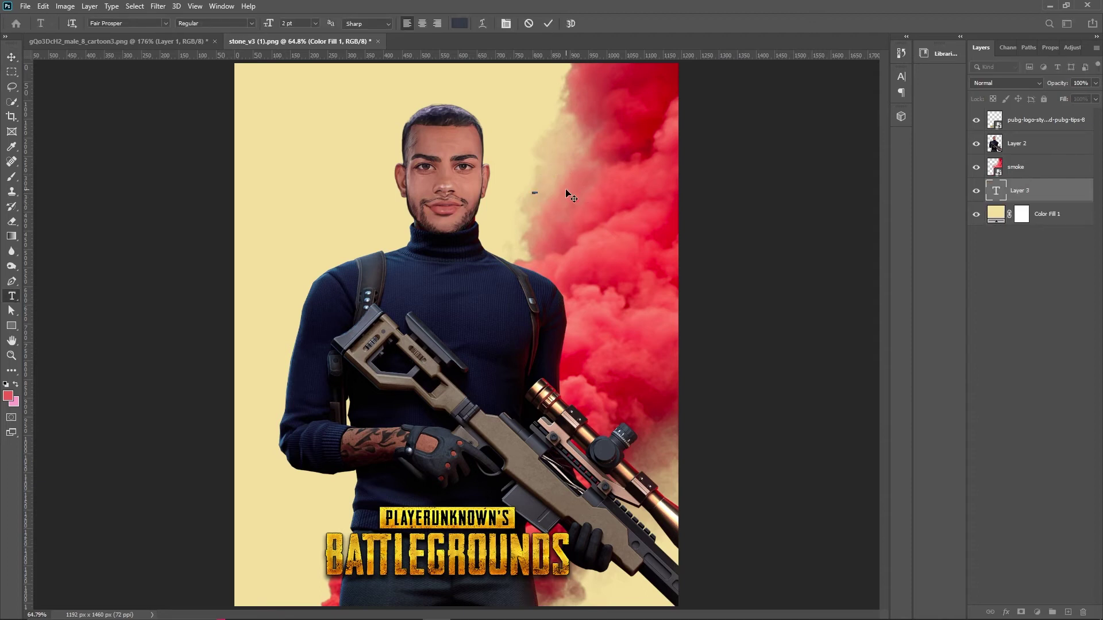
pyautogui.press('Escape')
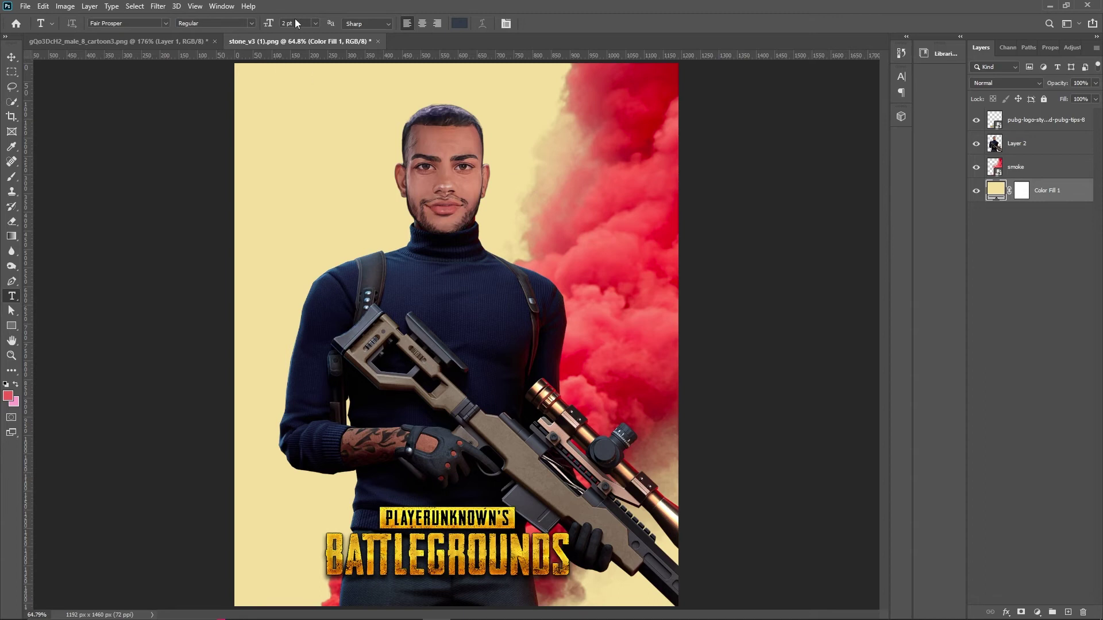
pyautogui.click(316, 23)
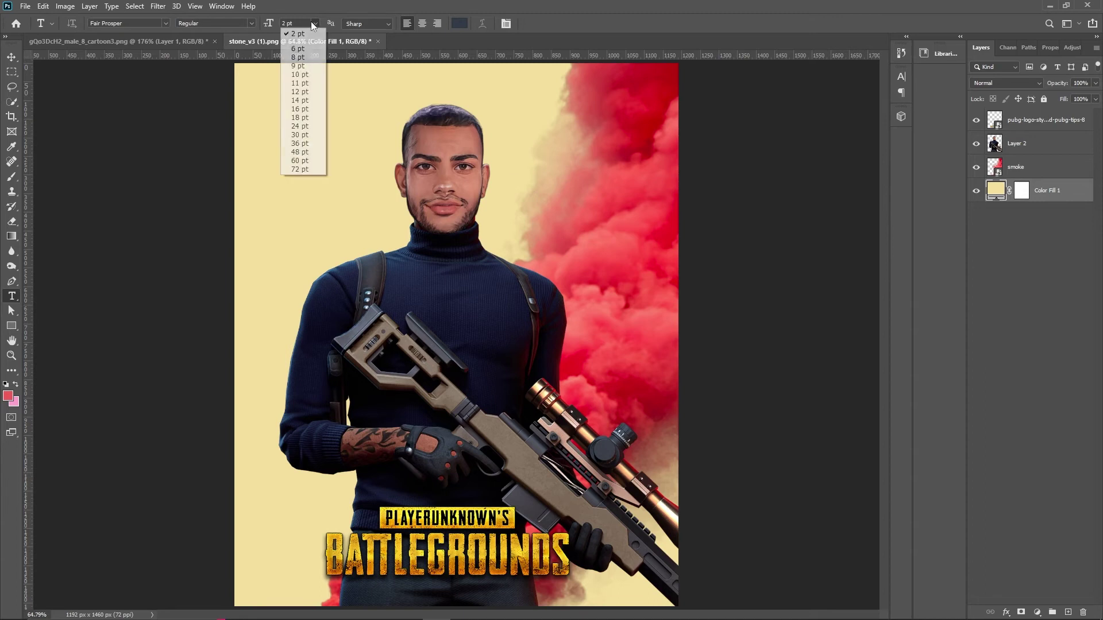
pyautogui.click(301, 109)
pyautogui.click(524, 205)
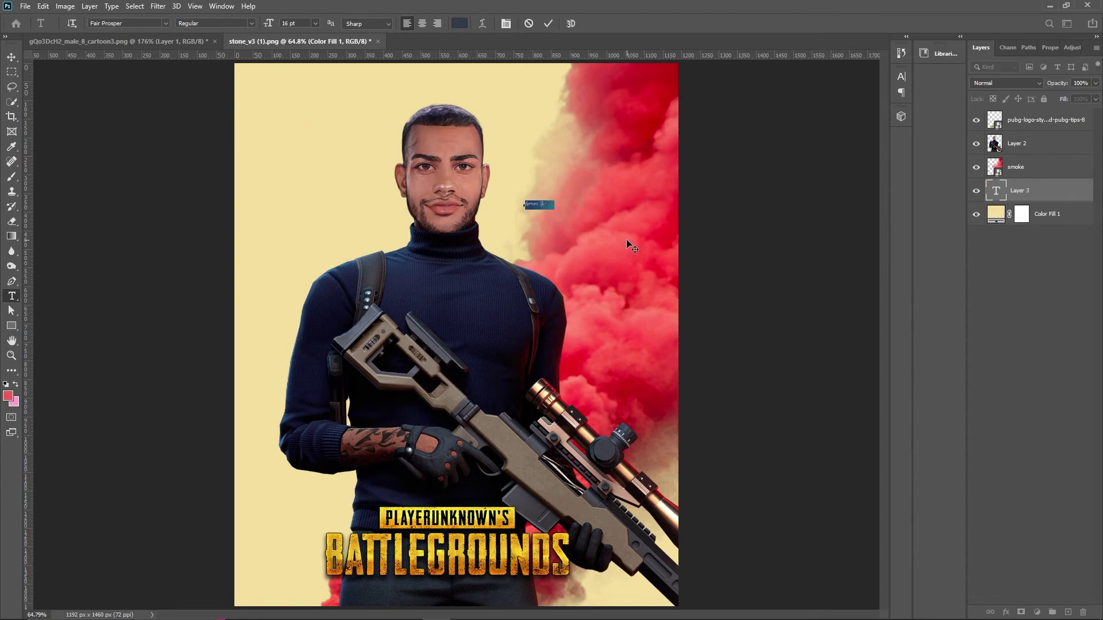
pyautogui.write('Stone')
pyautogui.hotkey('ctrl', 'Return')
# Step: Scale up the Free To text and move it to the upper left
pyautogui.press('t')
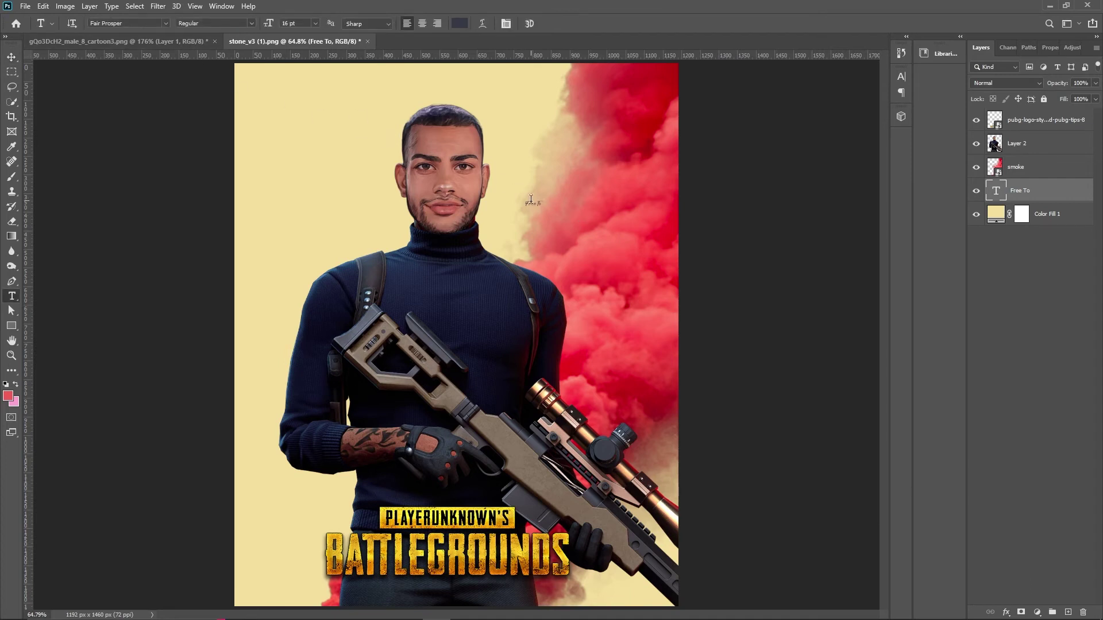
pyautogui.press('v')
pyautogui.hotkey('ctrl', 't')
pyautogui.moveTo(542, 201); pyautogui.dragTo(718, 116)
pyautogui.moveTo(614, 167); pyautogui.dragTo(369, 162)
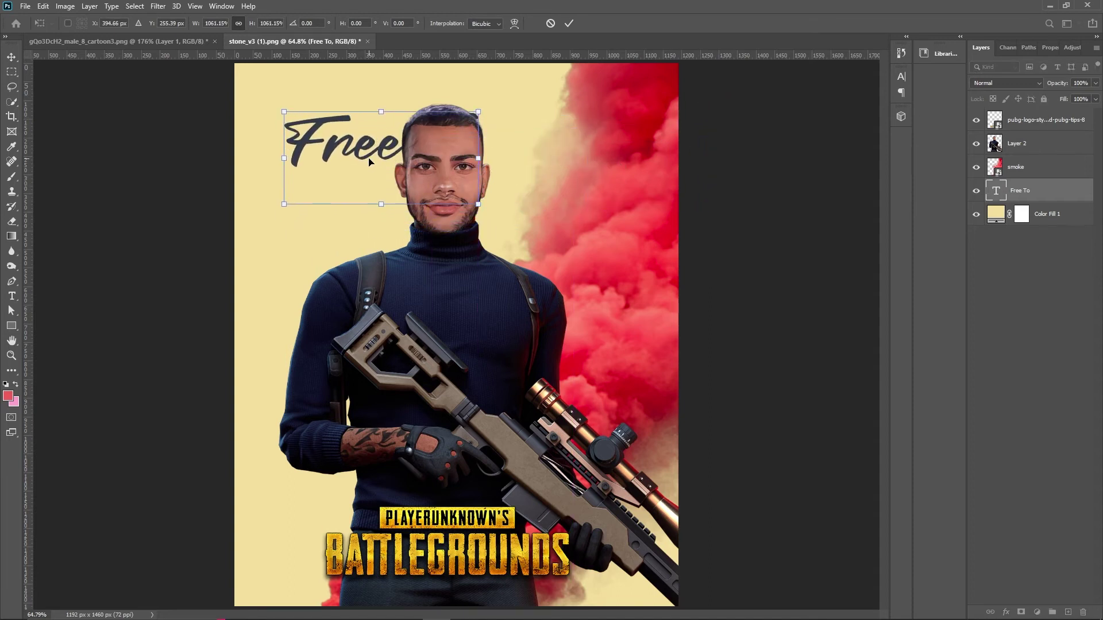
# Step: Tilt the Free To text about 18 degrees, enlarge it, and reposition it
pyautogui.press('Return')
pyautogui.hotkey('ctrl', 't')
pyautogui.moveTo(500, 189); pyautogui.dragTo(494, 152)
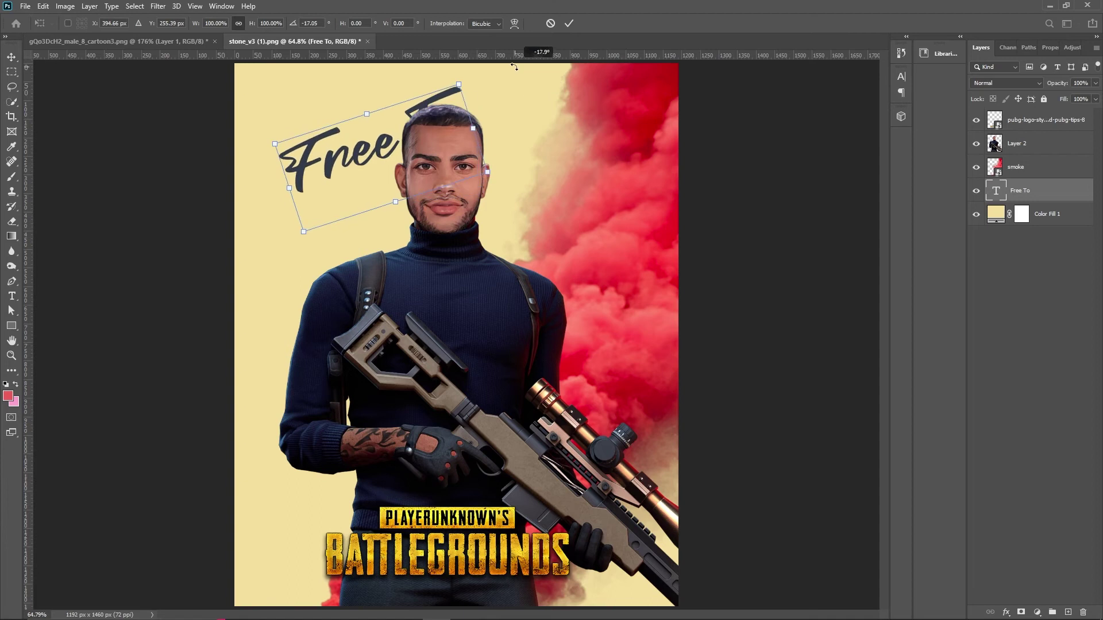
pyautogui.press('Return')
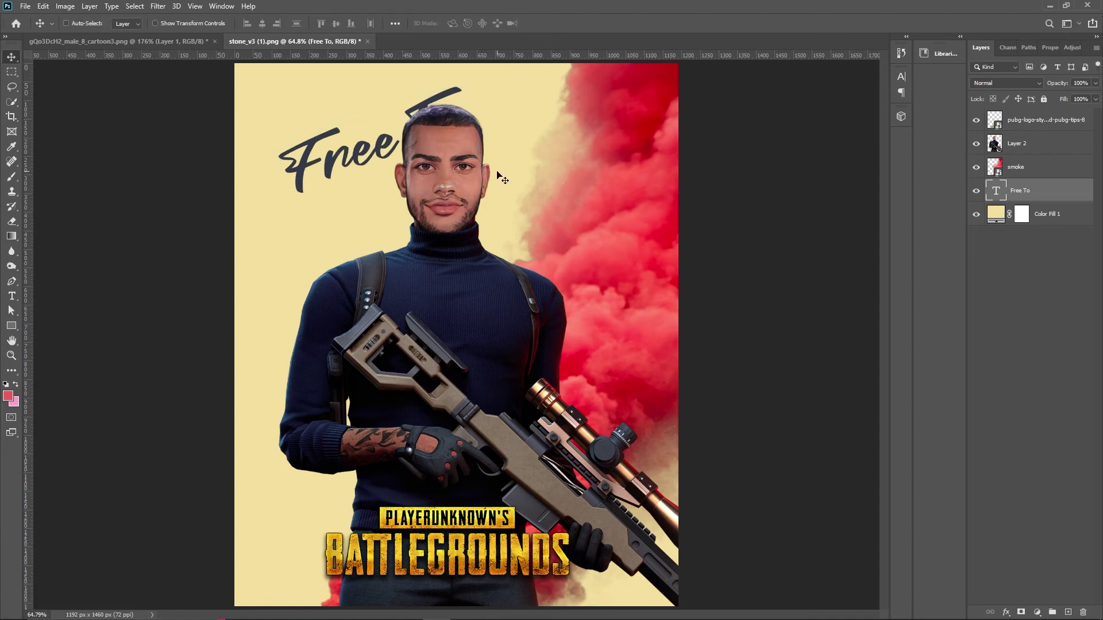
pyautogui.moveTo(451, 169); pyautogui.dragTo(469, 164)
pyautogui.hotkey('ctrl', 't')
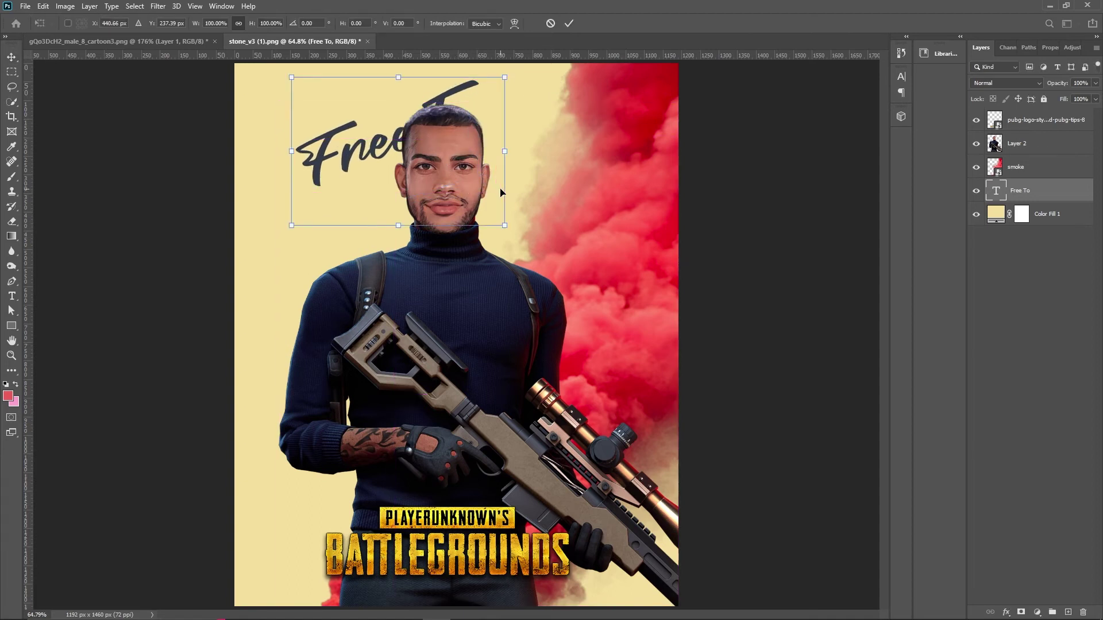
pyautogui.moveTo(505, 224); pyautogui.dragTo(678, 305)
pyautogui.moveTo(620, 299); pyautogui.dragTo(559, 259)
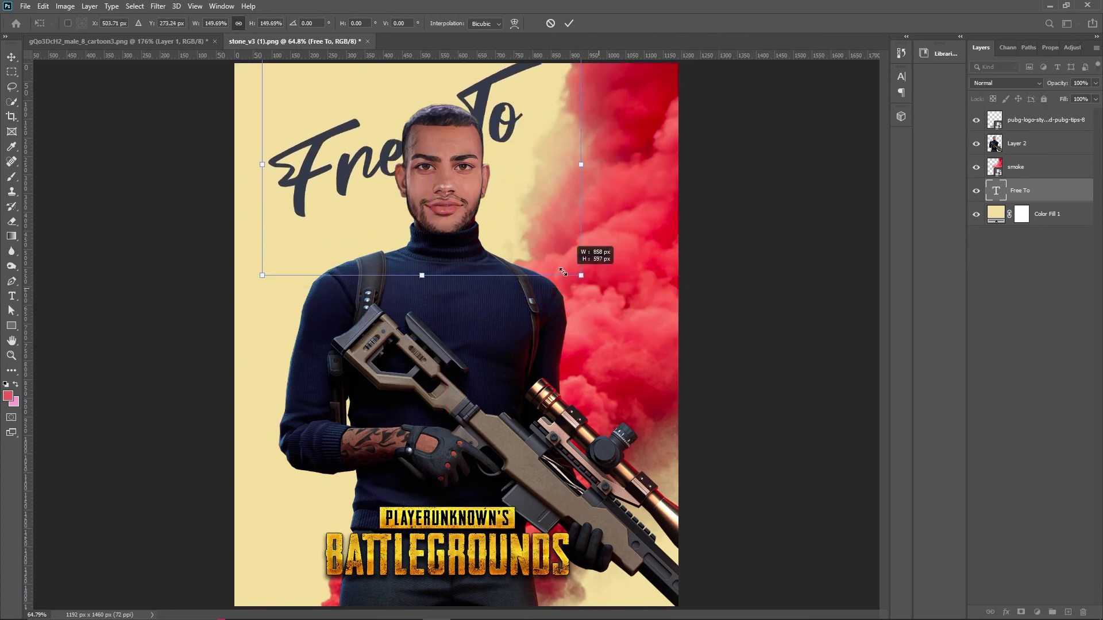
pyautogui.moveTo(446, 171); pyautogui.dragTo(454, 170)
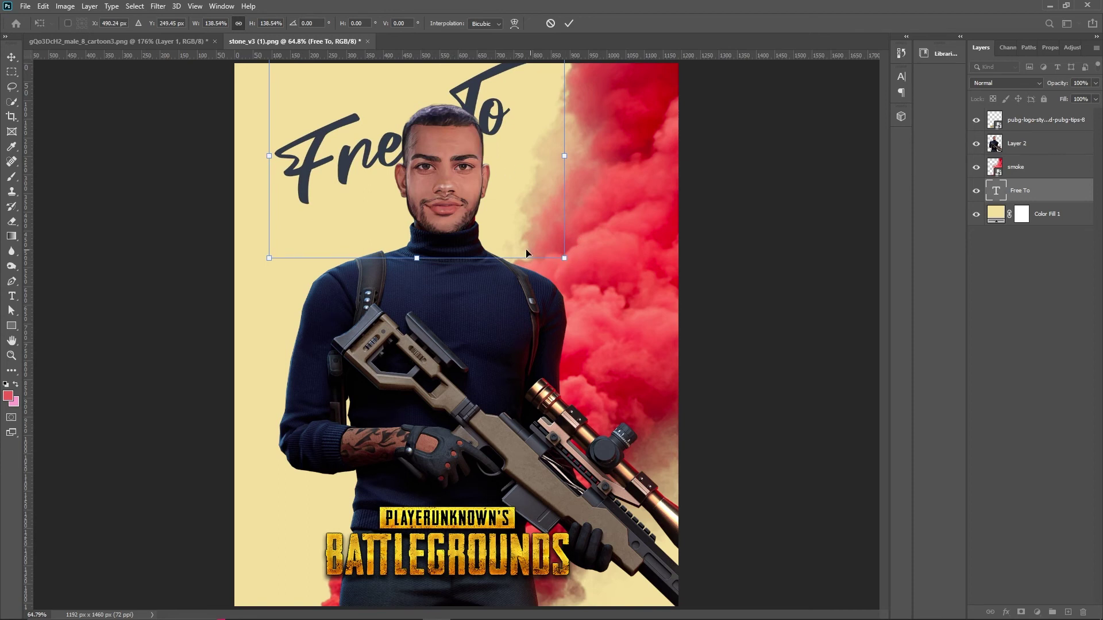
pyautogui.press('Return')
# Step: Shrink and shift the sniper figure, then Alt-drag a copy of Free To right
pyautogui.click(1017, 143)
pyautogui.hotkey('ctrl', 't')
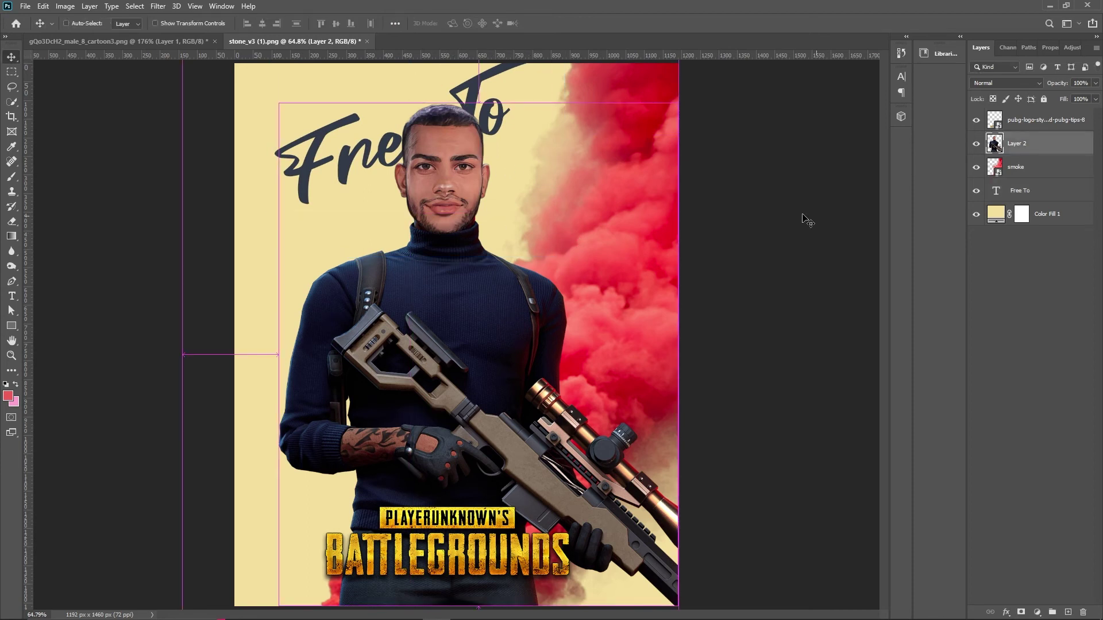
pyautogui.moveTo(675, 104); pyautogui.dragTo(657, 120)
pyautogui.moveTo(497, 248)
pyautogui.mouseDown()
pyautogui.moveTo(518, 248)
pyautogui.moveTo(498, 288)
pyautogui.mouseUp()
pyautogui.press('Return')
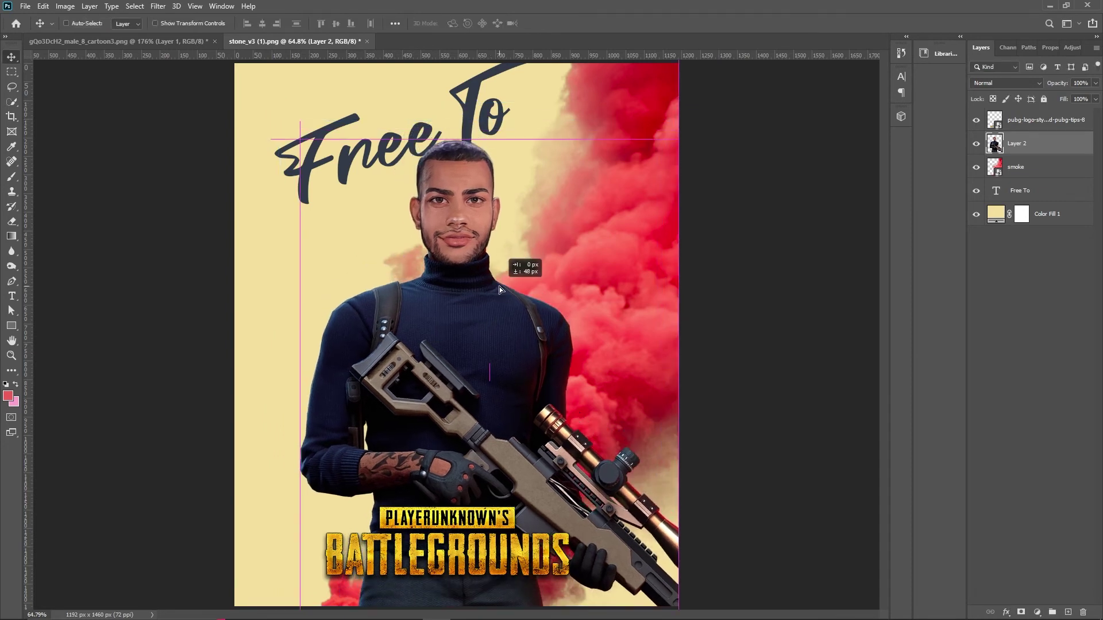
pyautogui.moveTo(392, 155); pyautogui.dragTo(554, 186)
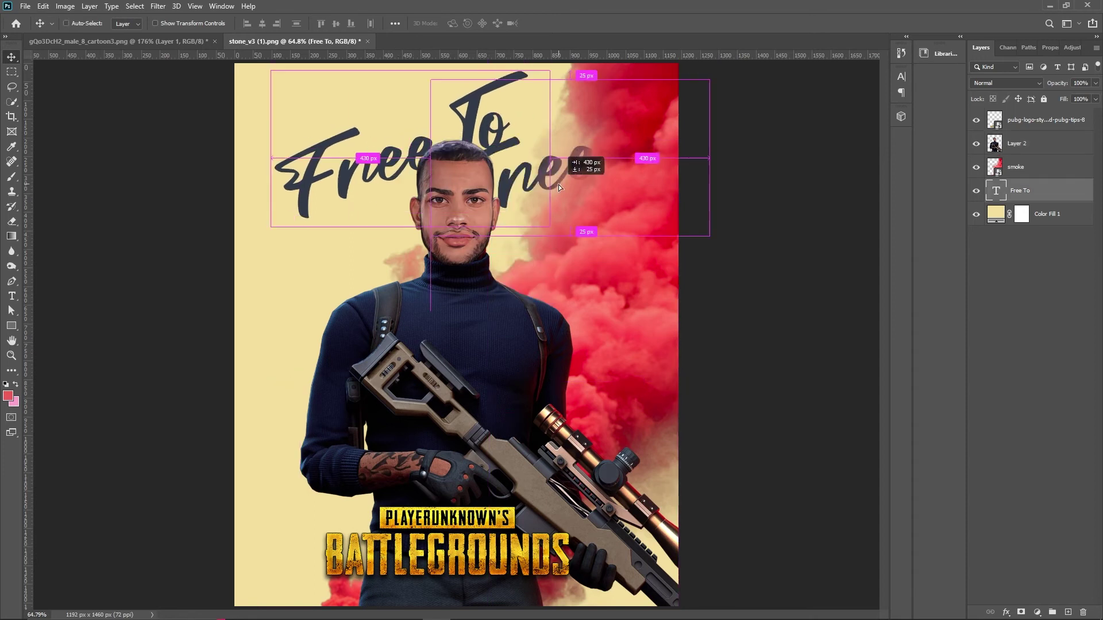
# Step: Retype the copy as 'Play', bring it to front, and shrink it right of Free To
pyautogui.doubleClick(546, 190)
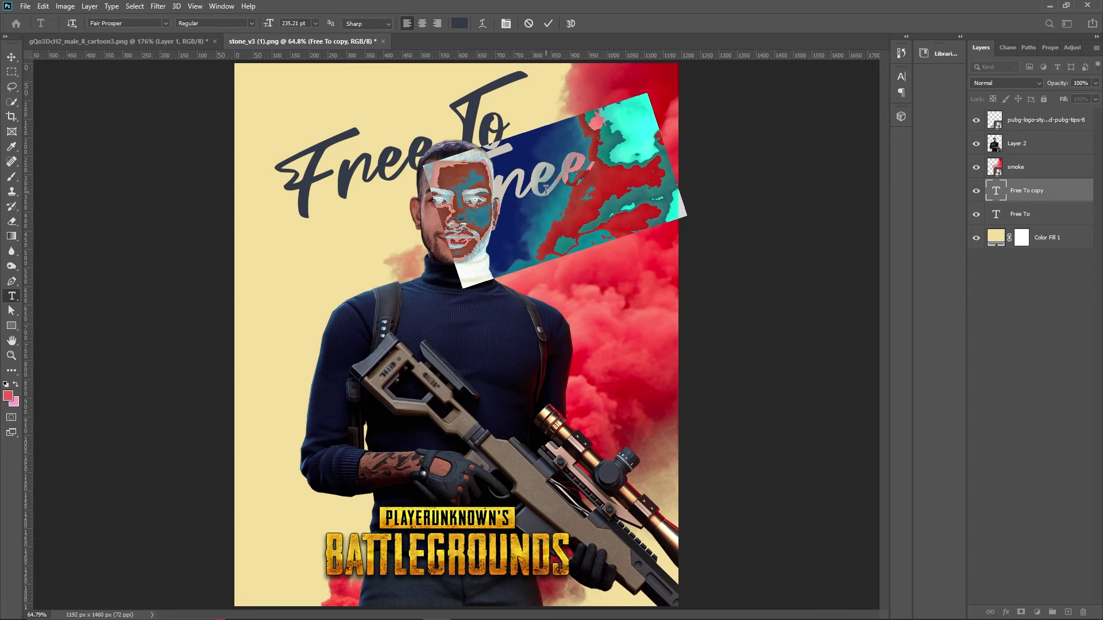
pyautogui.write('Play')
pyautogui.hotkey('ctrl', 'Return')
pyautogui.press('v')
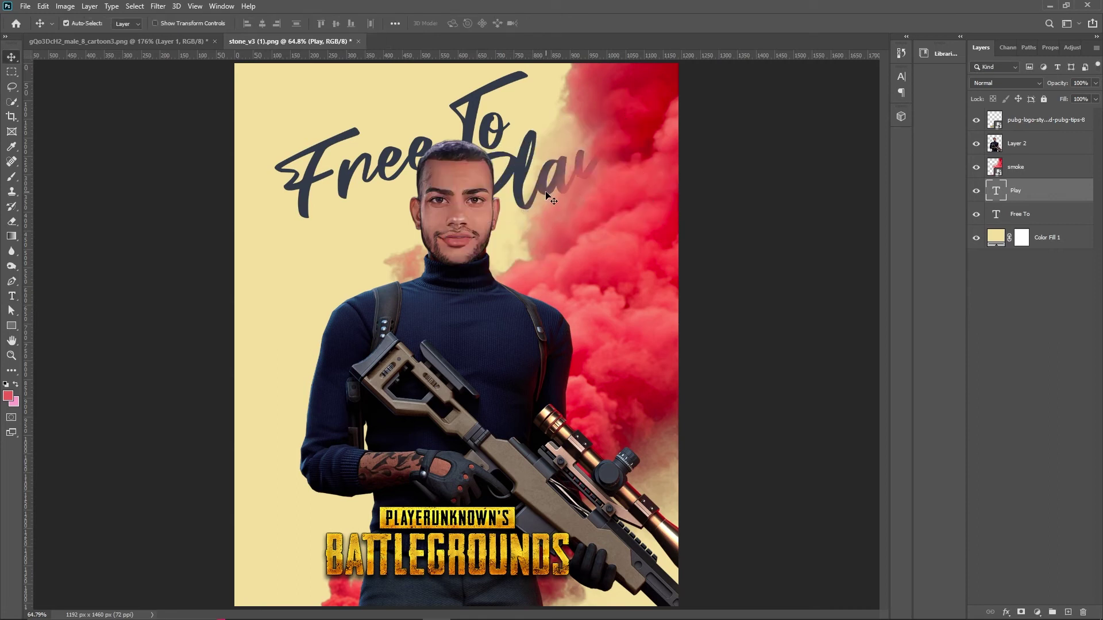
pyautogui.hotkey('ctrl', 'shift', ']')
pyautogui.moveTo(549, 197); pyautogui.dragTo(574, 205)
pyautogui.hotkey('ctrl', 't')
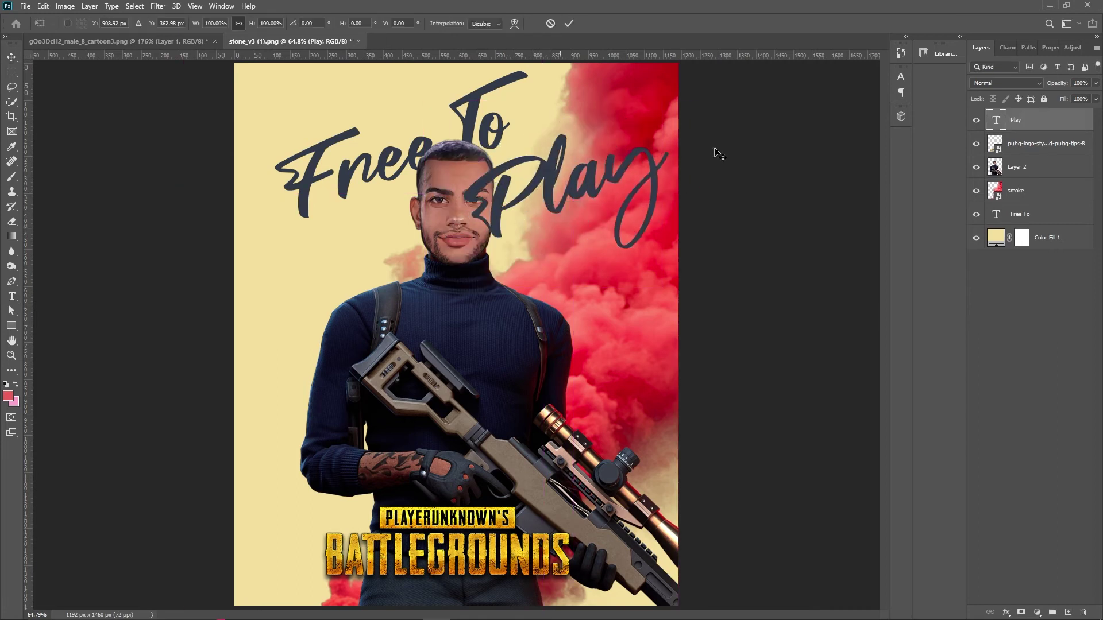
pyautogui.moveTo(668, 120)
pyautogui.mouseDown()
pyautogui.moveTo(638, 150)
pyautogui.moveTo(683, 130)
pyautogui.moveTo(655, 151)
pyautogui.mouseUp()
pyautogui.moveTo(574, 195); pyautogui.dragTo(582, 175)
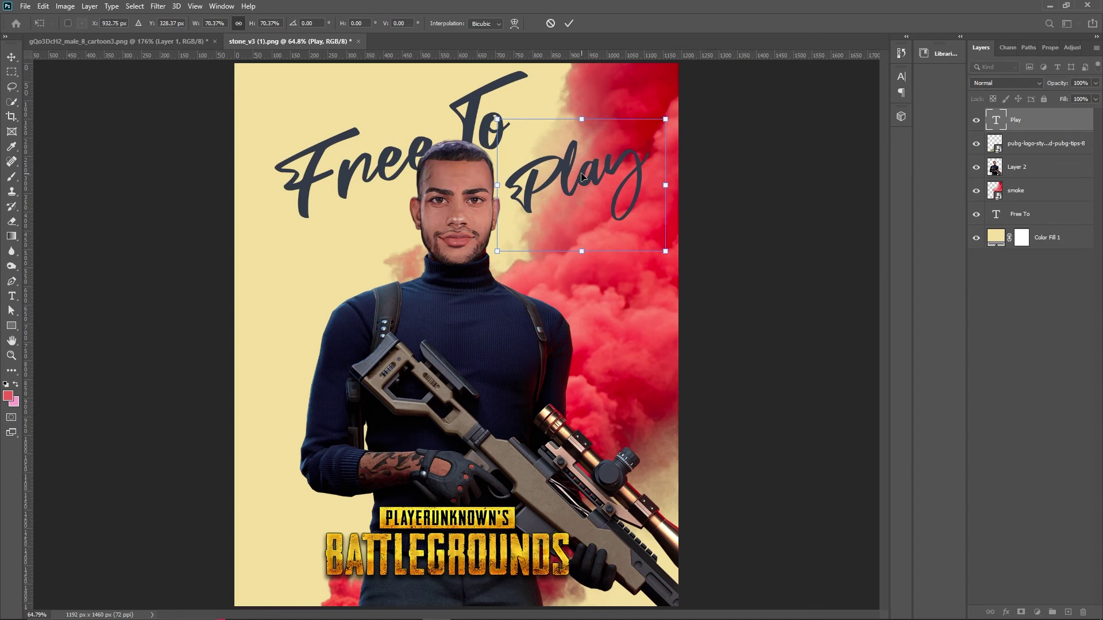
pyautogui.press('Return')
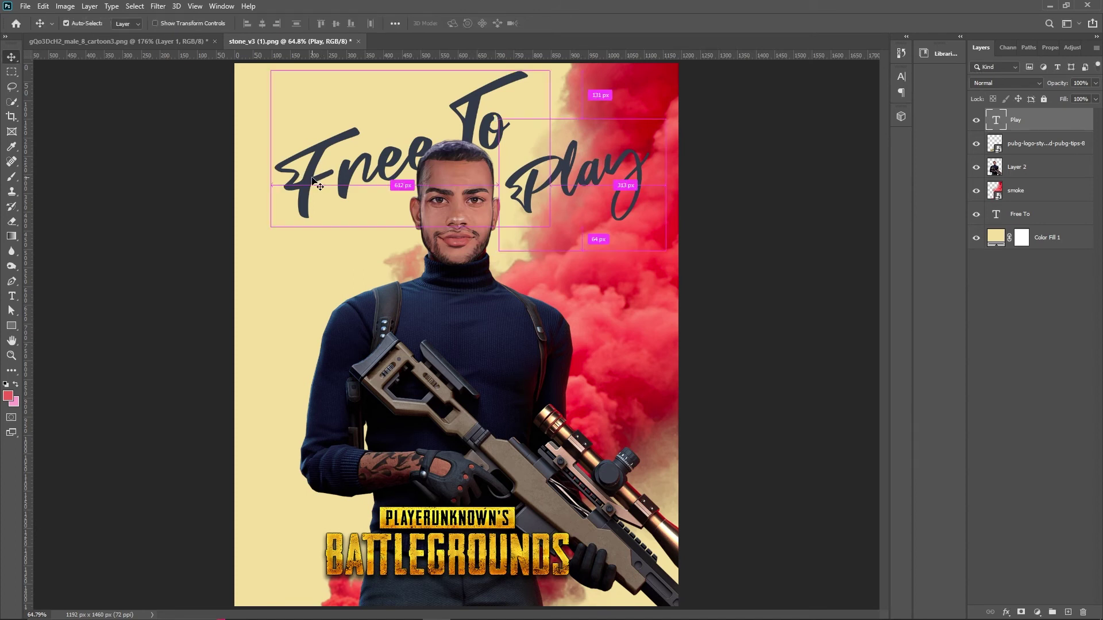
# Step: Duplicate the Free To text up and left, and start editing the copy
pyautogui.keyDown('ctrl'); pyautogui.click(322, 201); pyautogui.keyUp('ctrl')
pyautogui.keyDown('alt'); pyautogui.moveTo(323, 202); pyautogui.dragTo(308, 155); pyautogui.keyUp('alt')
pyautogui.doubleClick(345, 132)
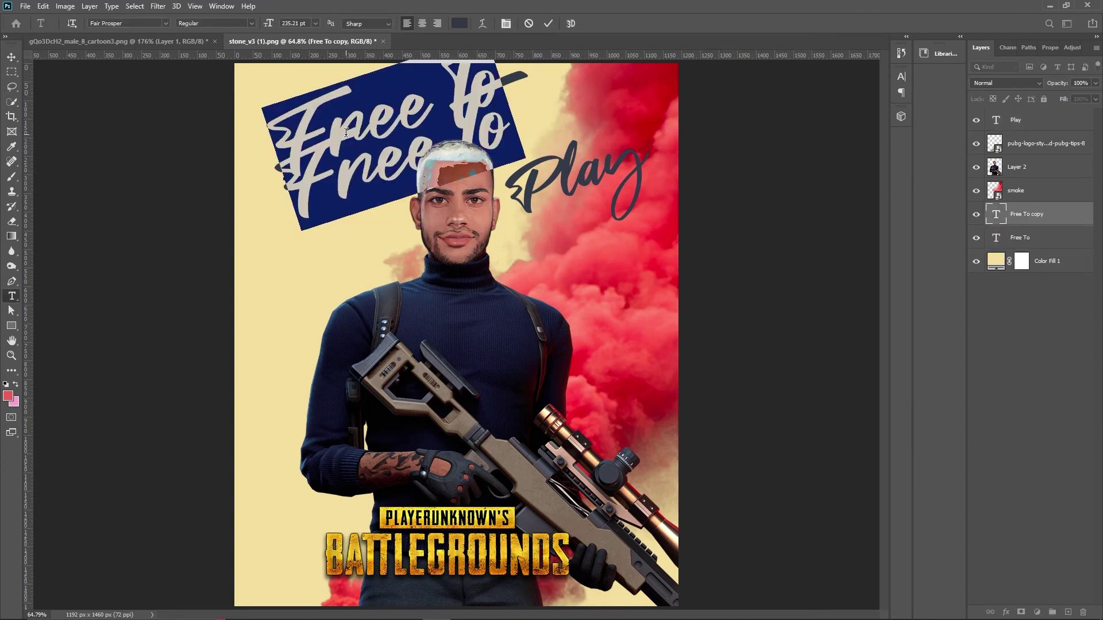
# Step: Retype the copy as 'Now', shrink it, and place it top-left above Free To
pyautogui.hotkey('ctrl', 'a')
pyautogui.write('Now')
pyautogui.hotkey('ctrl', 'Return')
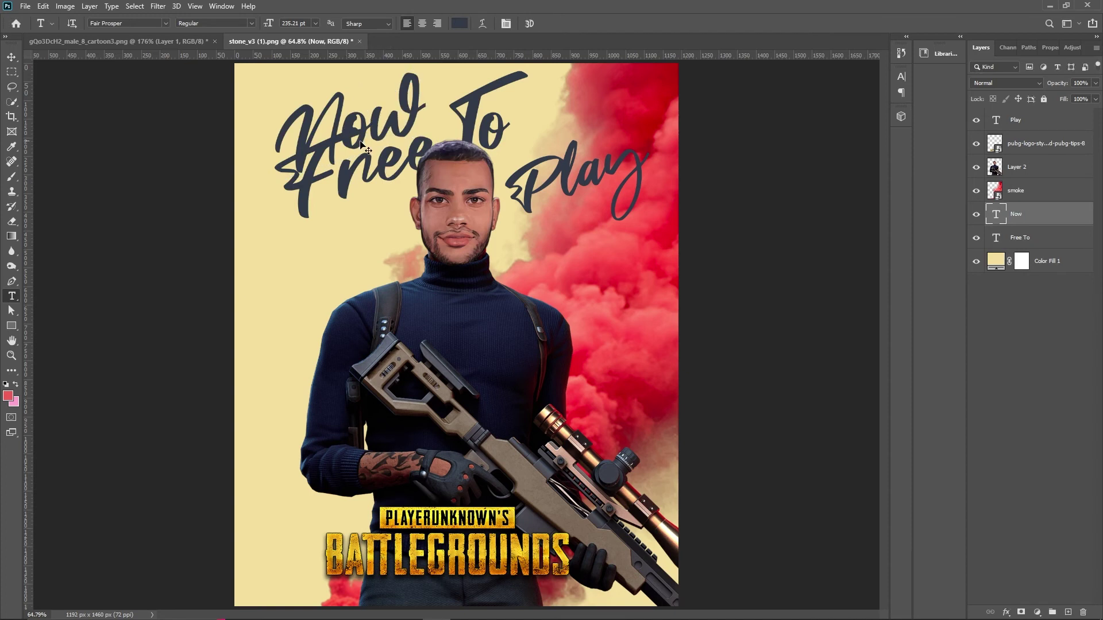
pyautogui.hotkey('ctrl', 't')
pyautogui.moveTo(451, 230); pyautogui.dragTo(402, 186)
pyautogui.moveTo(348, 117); pyautogui.dragTo(322, 120)
pyautogui.moveTo(234, 63); pyautogui.dragTo(248, 76)
pyautogui.moveTo(268, 156); pyautogui.dragTo(266, 143)
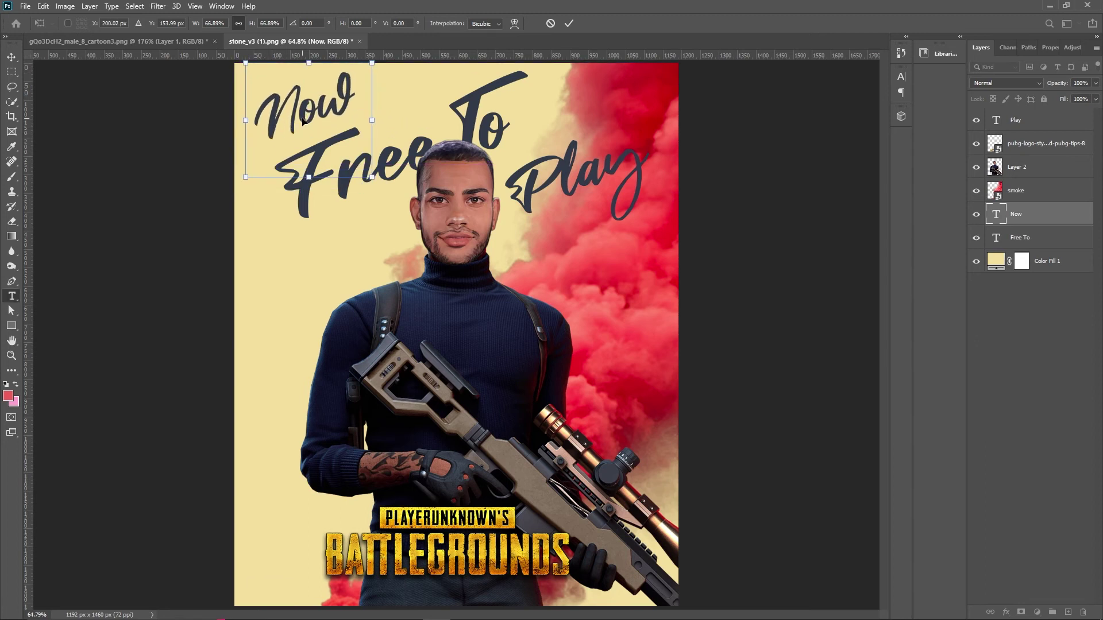
pyautogui.click(569, 23)
# Step: Colour the Now text a bright red sampled from the smoke
pyautogui.click(461, 23)
pyautogui.click(650, 116)
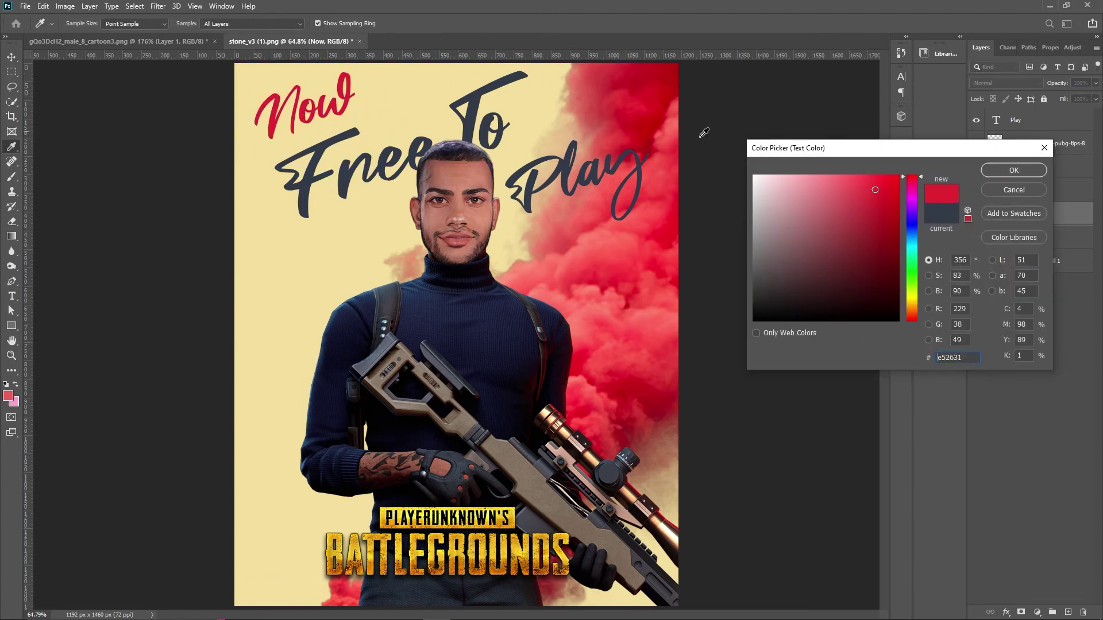
pyautogui.moveTo(892, 178)
pyautogui.mouseDown()
pyautogui.moveTo(921, 209)
pyautogui.moveTo(921, 181)
pyautogui.mouseUp()
pyautogui.press('Return')
pyautogui.press('v')
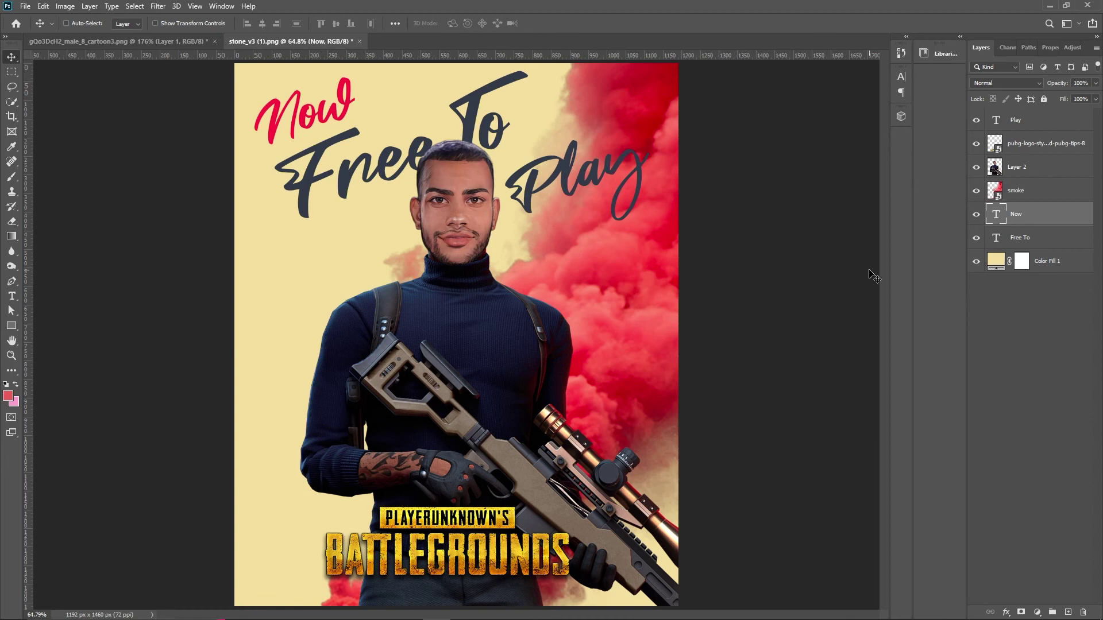
# Step: Merge all layers into one and set Filter Gallery Grain intensity to 33
pyautogui.click(1030, 122)
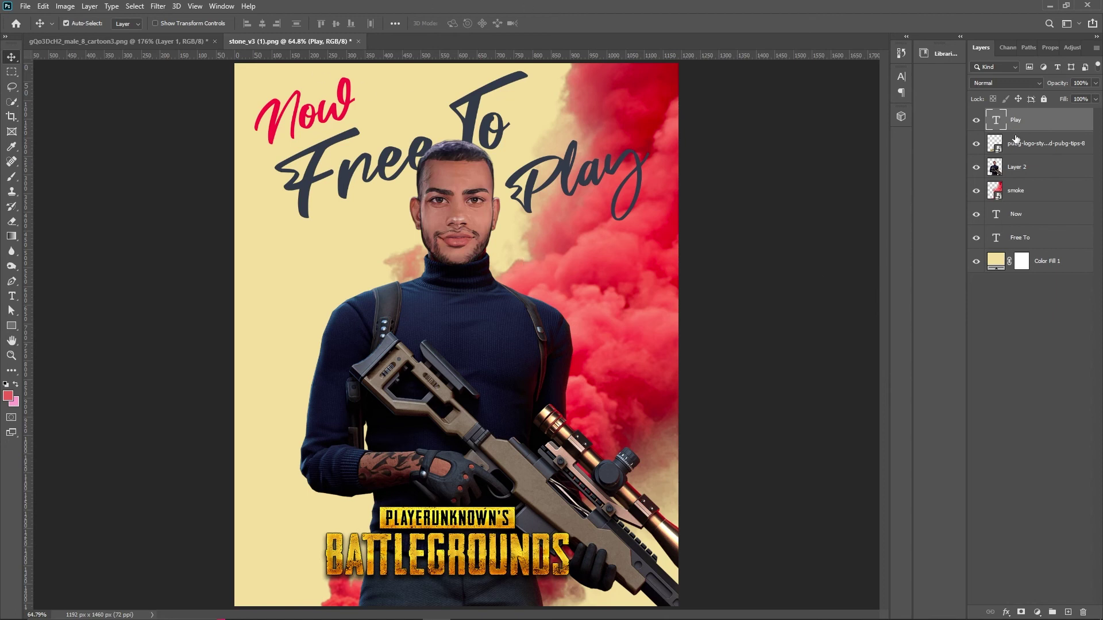
pyautogui.hotkey('ctrl', 'shift', 'e')
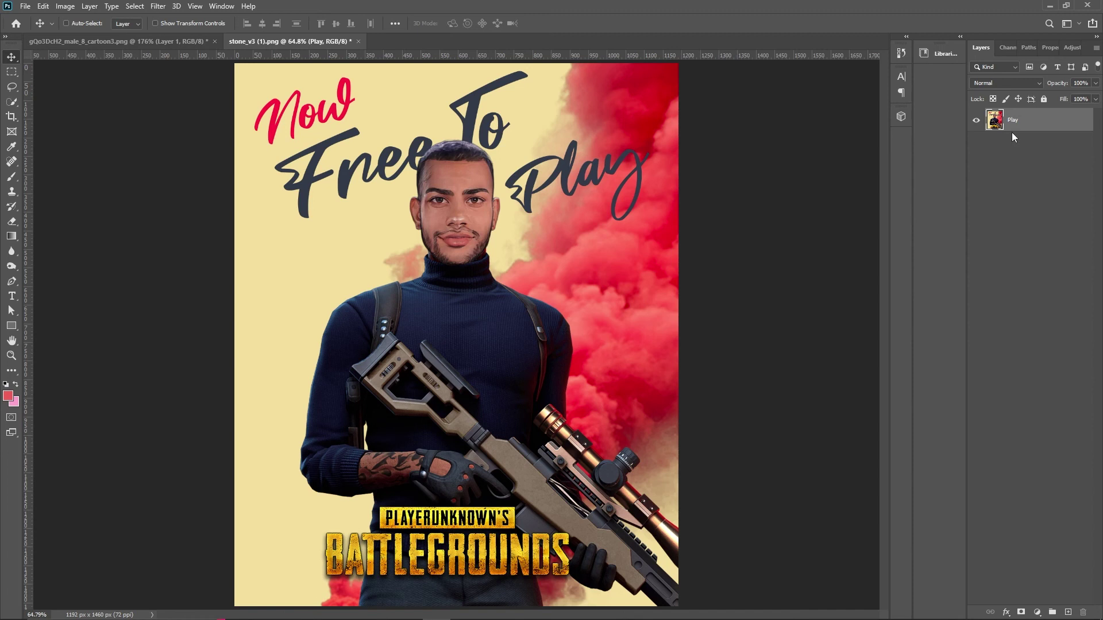
pyautogui.click(157, 6)
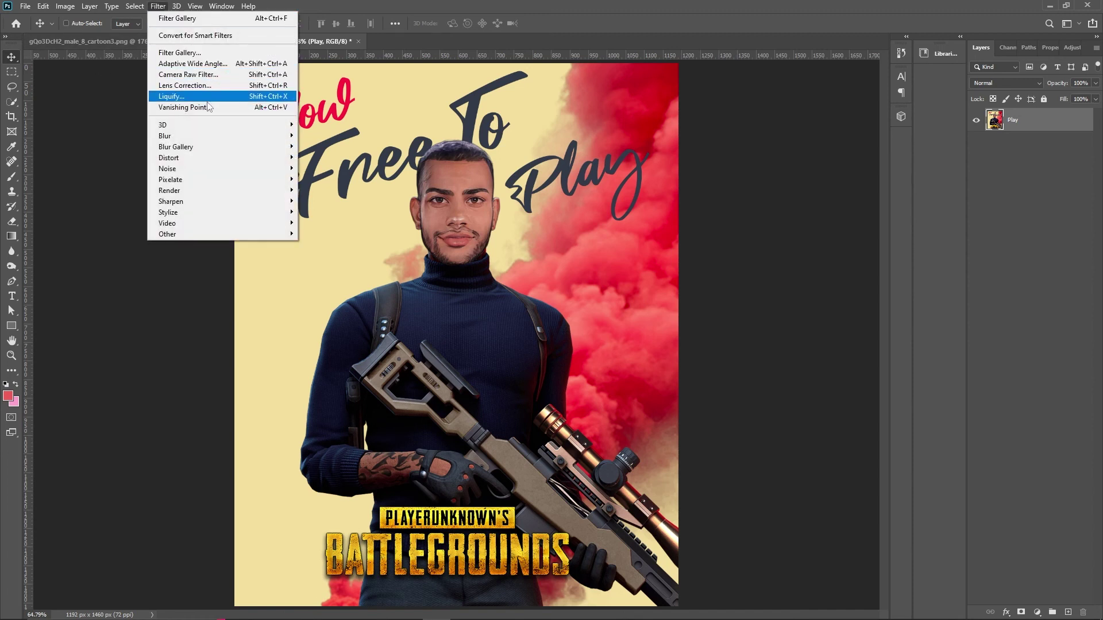
pyautogui.click(215, 54)
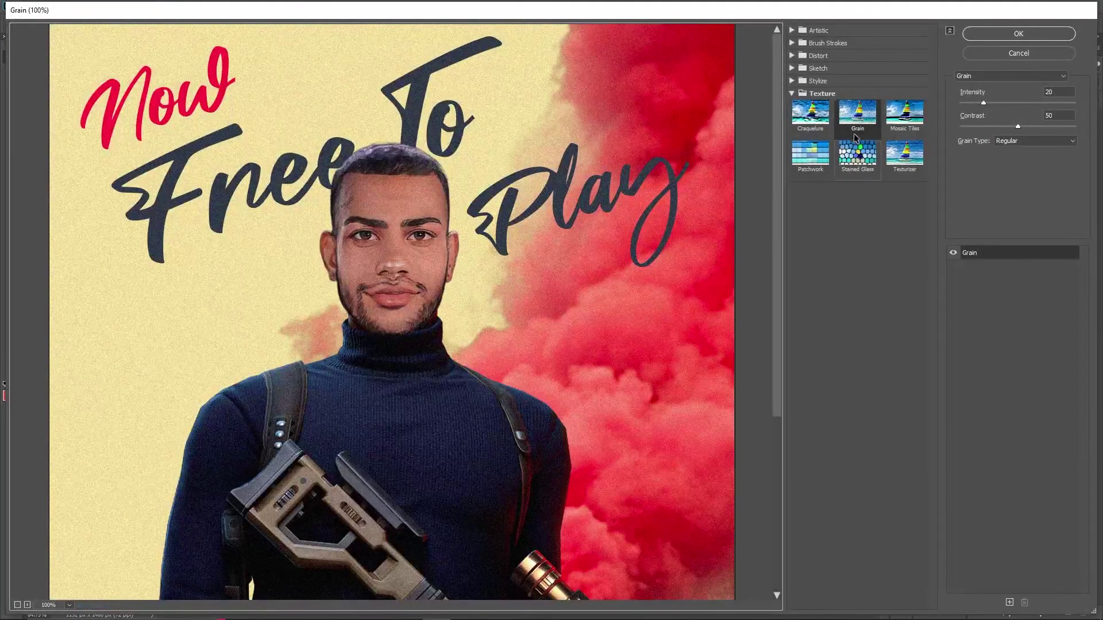
pyautogui.scroll(-3, 317, 368)
pyautogui.scroll(3, 345, 380)
pyautogui.keyDown('ctrl'); pyautogui.click(535, 313); pyautogui.keyUp('ctrl')
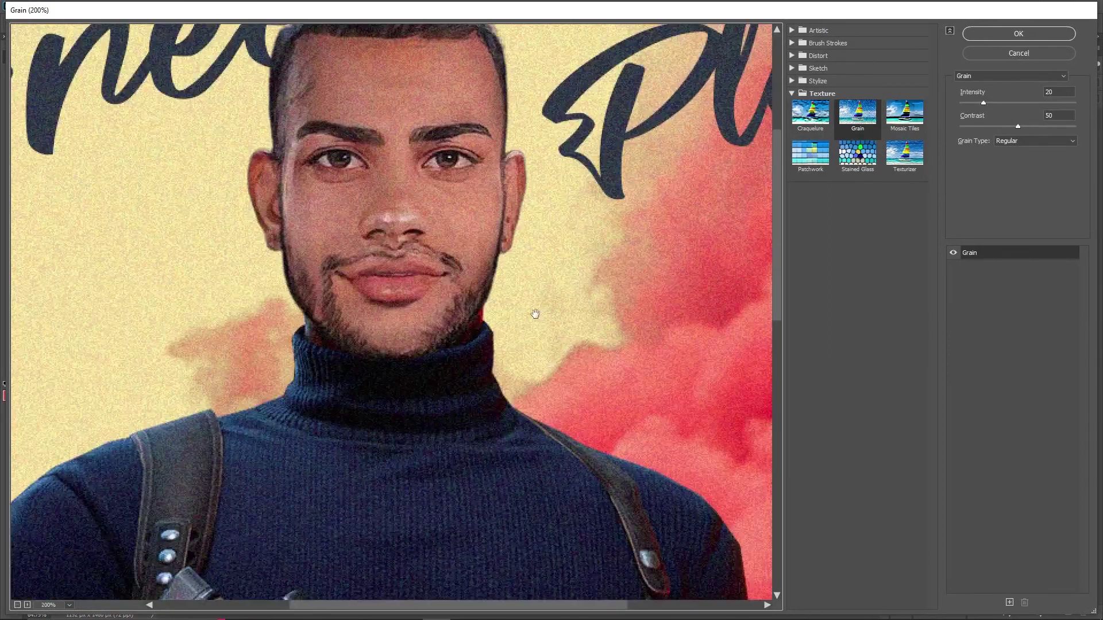
pyautogui.click(1007, 104)
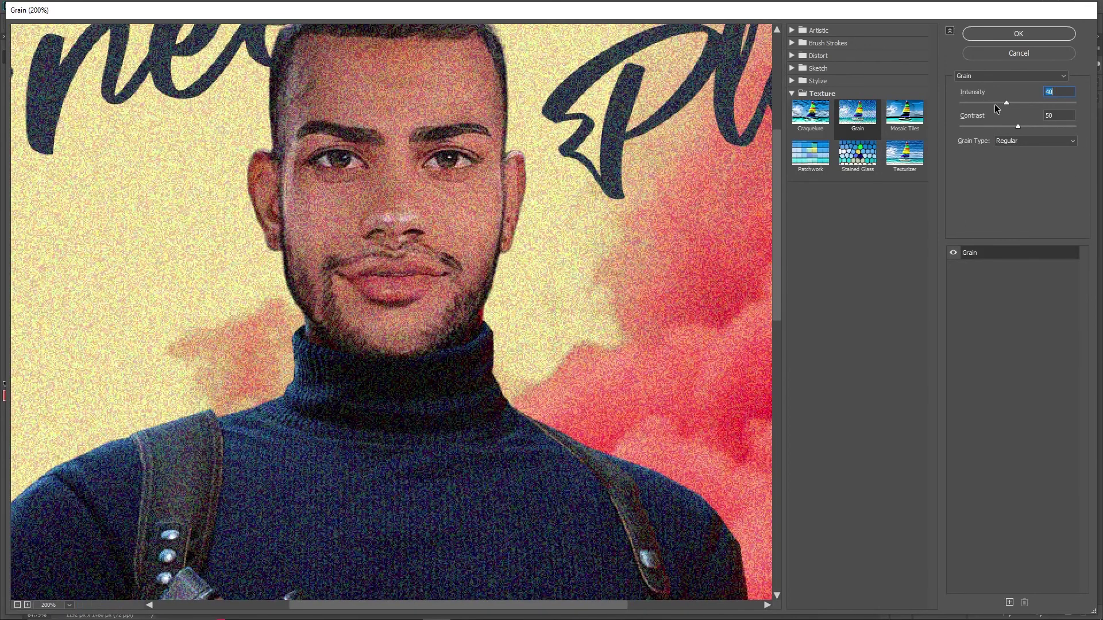
pyautogui.moveTo(1000, 103); pyautogui.dragTo(997, 106)
# Step: Apply the grain, inspect it up close, fit the poster, then undo
pyautogui.click(1018, 34)
pyautogui.rightClick(462, 159)
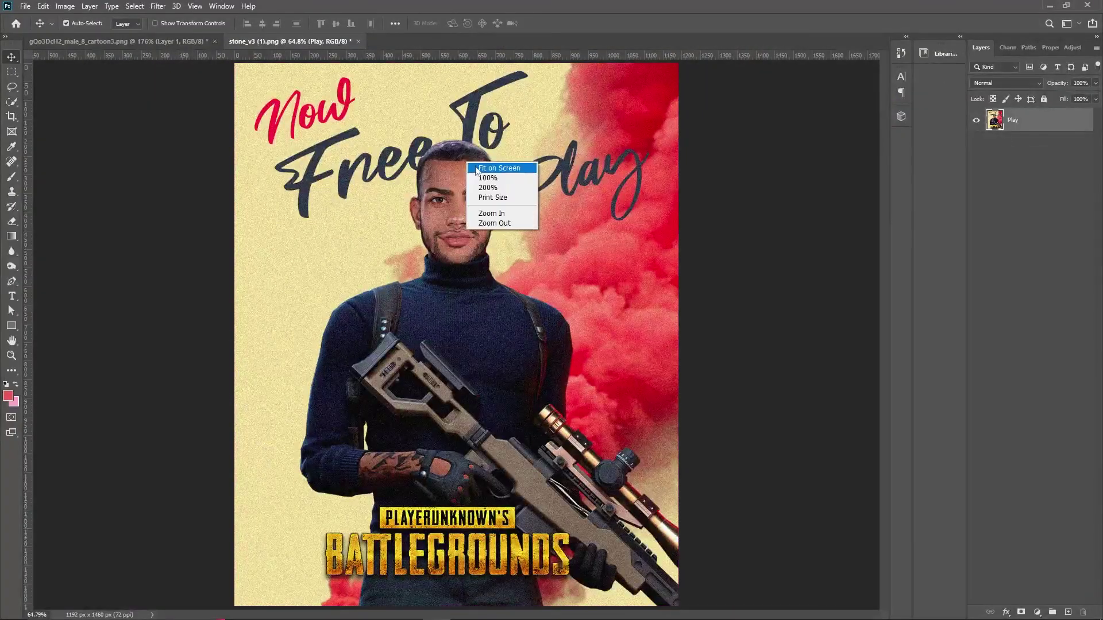
pyautogui.click(434, 198)
pyautogui.rightClick(520, 205)
pyautogui.click(531, 213)
pyautogui.press('v')
# Step: Reapply the Filter Gallery Grain texture at intensity 25
pyautogui.click(195, 6)
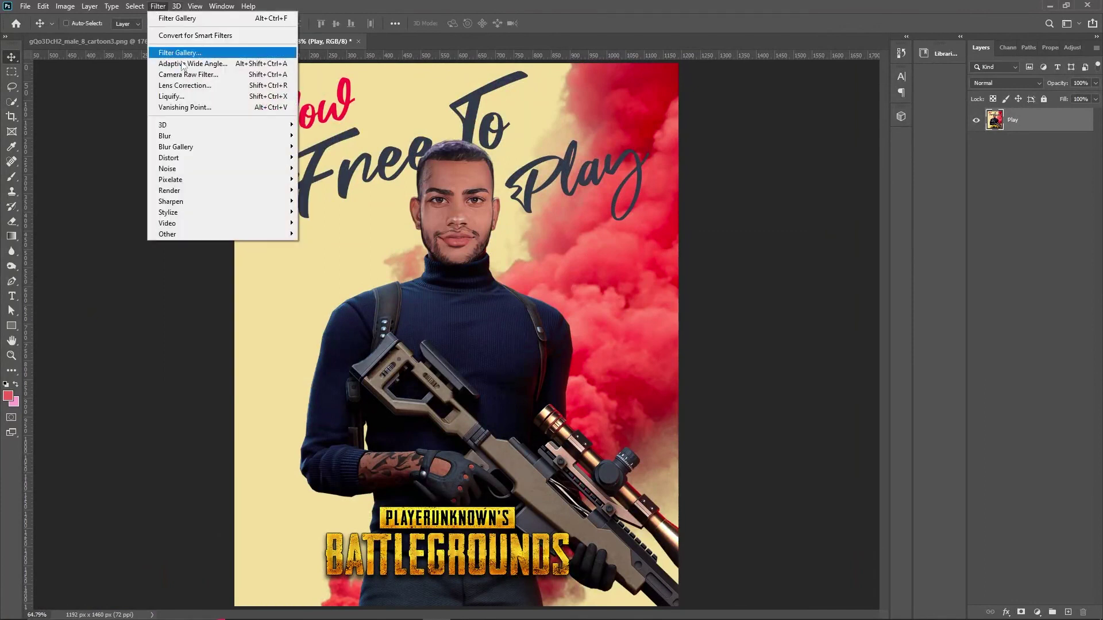
pyautogui.click(189, 42)
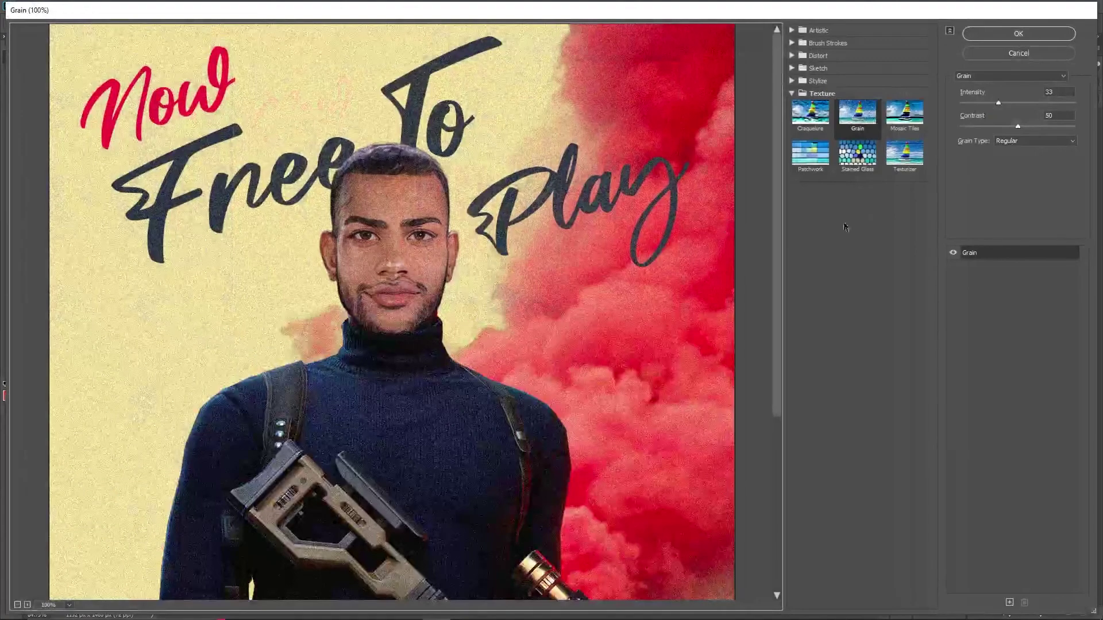
pyautogui.click(1050, 92)
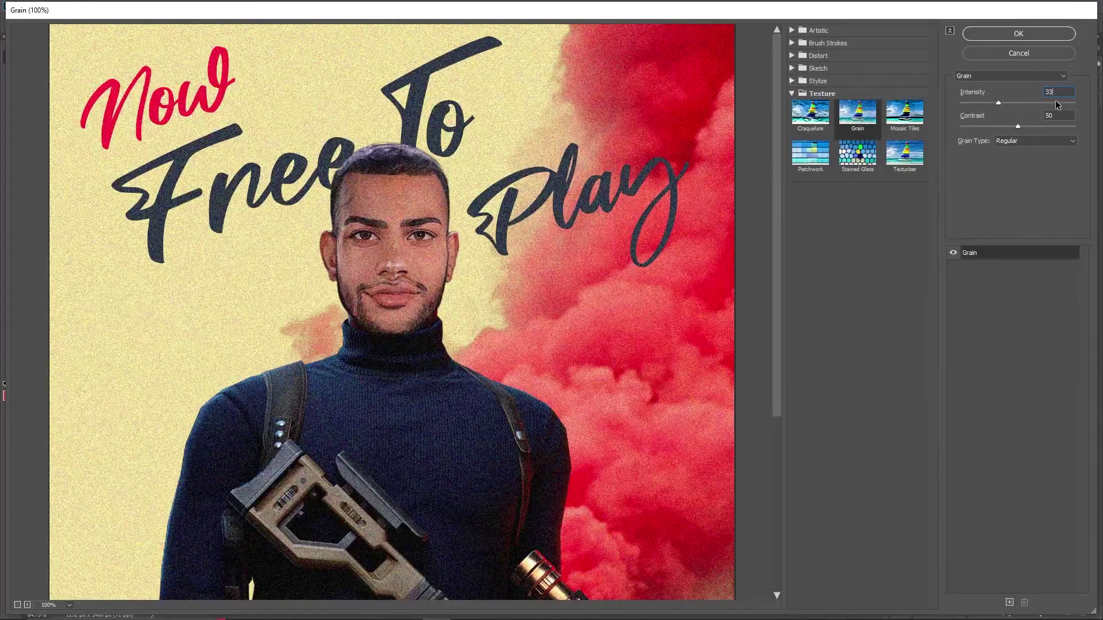
pyautogui.press('BackSpace')
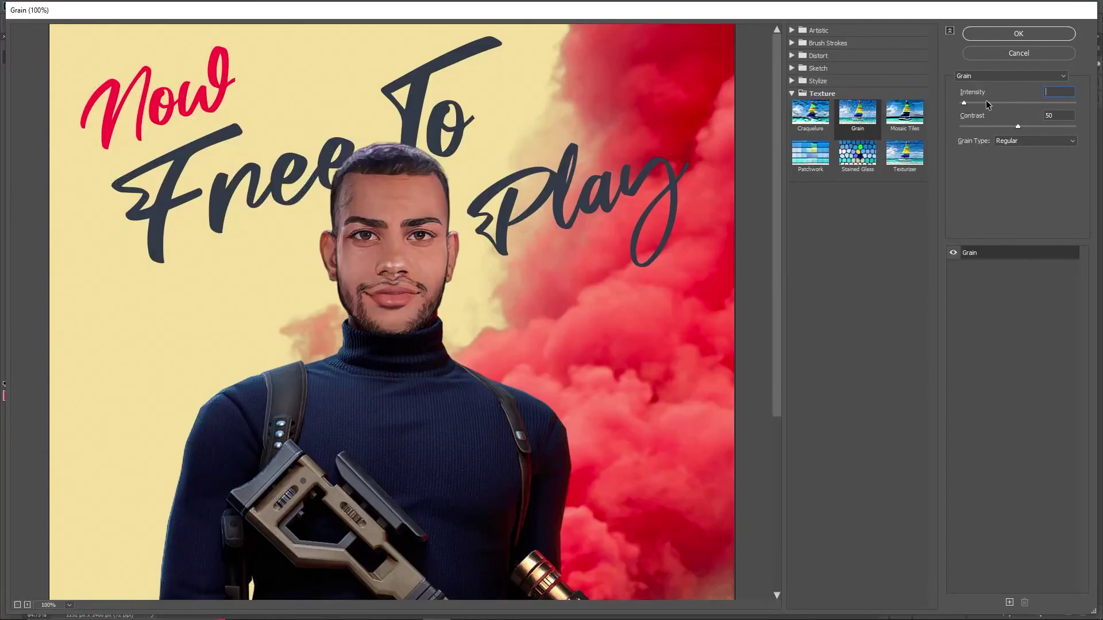
pyautogui.write('25')
pyautogui.click(1018, 32)
pyautogui.rightClick(532, 208)
pyautogui.scroll(5, 532, 208)
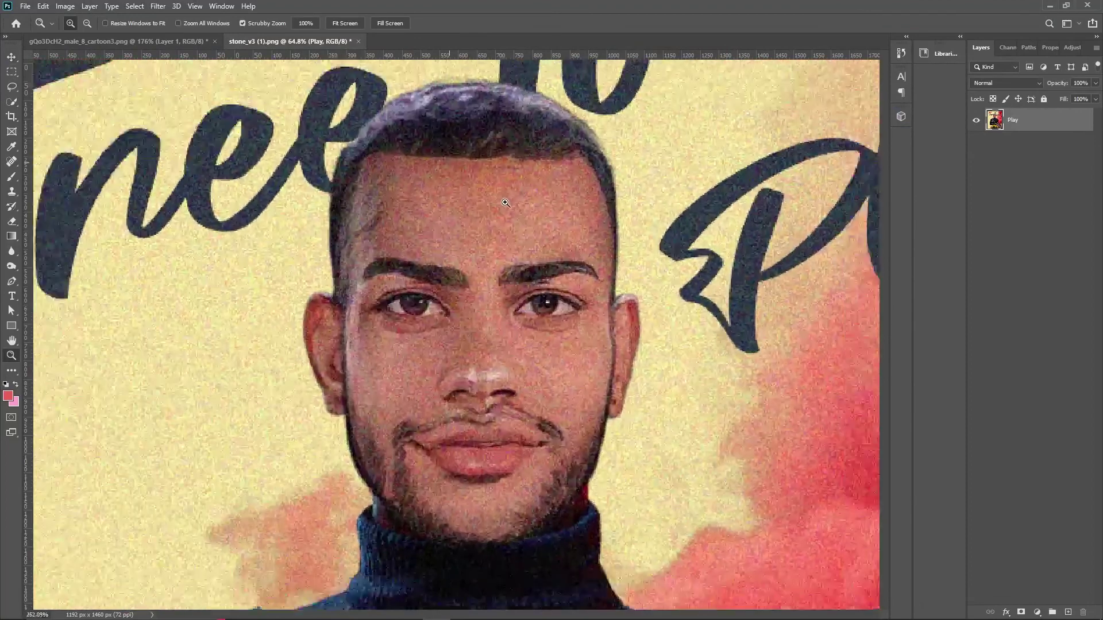
pyautogui.scroll(-3, 479, 236)
pyautogui.scroll(5, 479, 236)
pyautogui.scroll(-5, 479, 236)
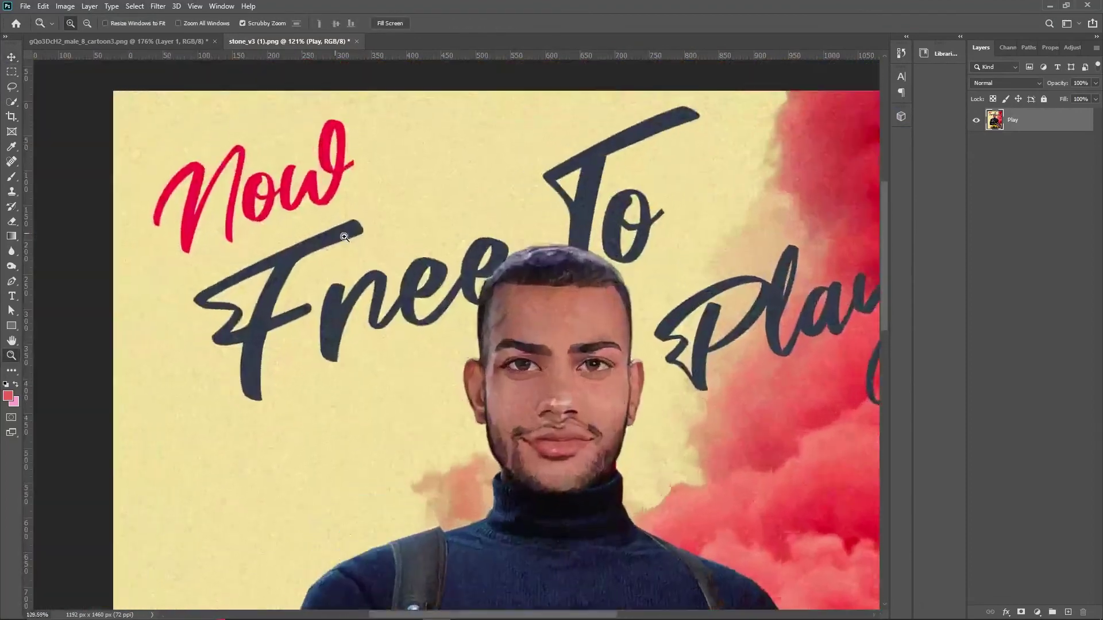
pyautogui.moveTo(479, 236); pyautogui.dragTo(548, 129)
pyautogui.scroll(-5, 548, 130)
pyautogui.rightClick(534, 218)
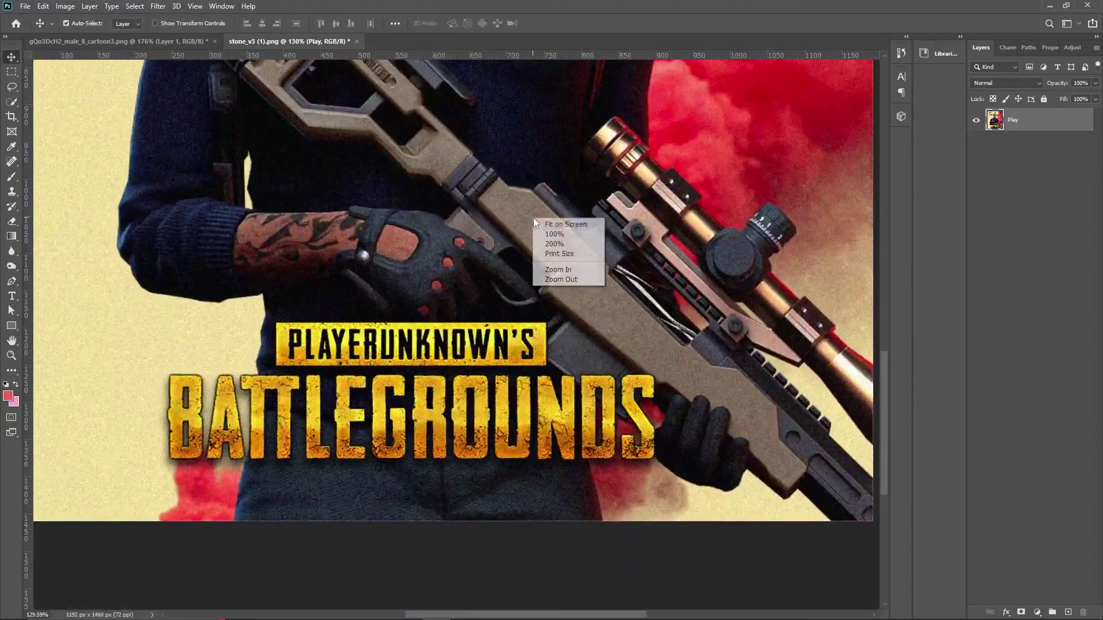
pyautogui.click(542, 224)
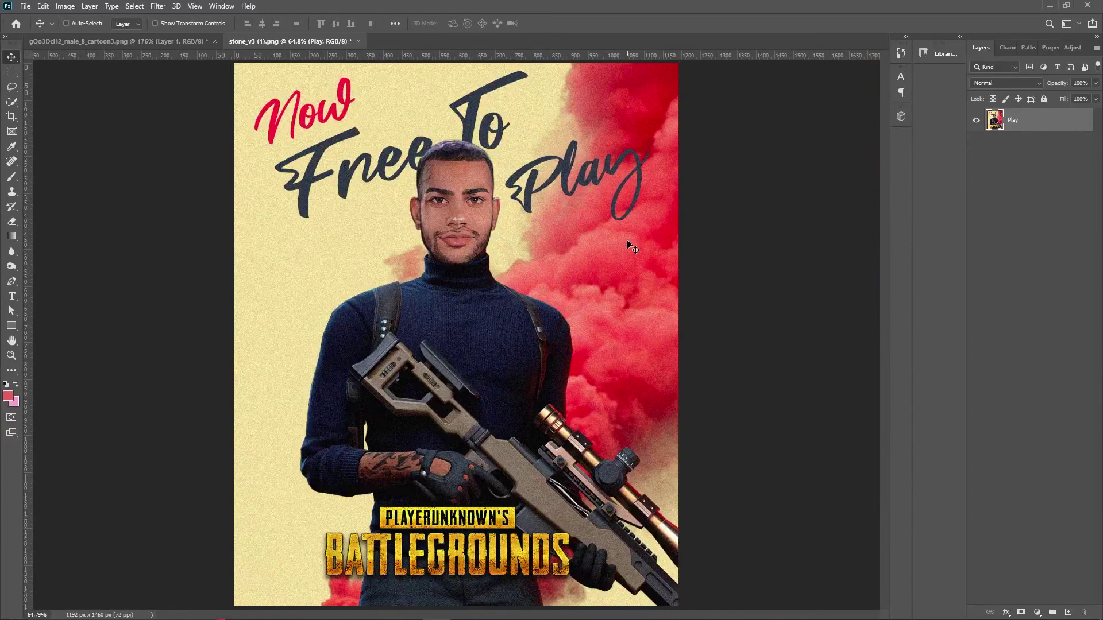